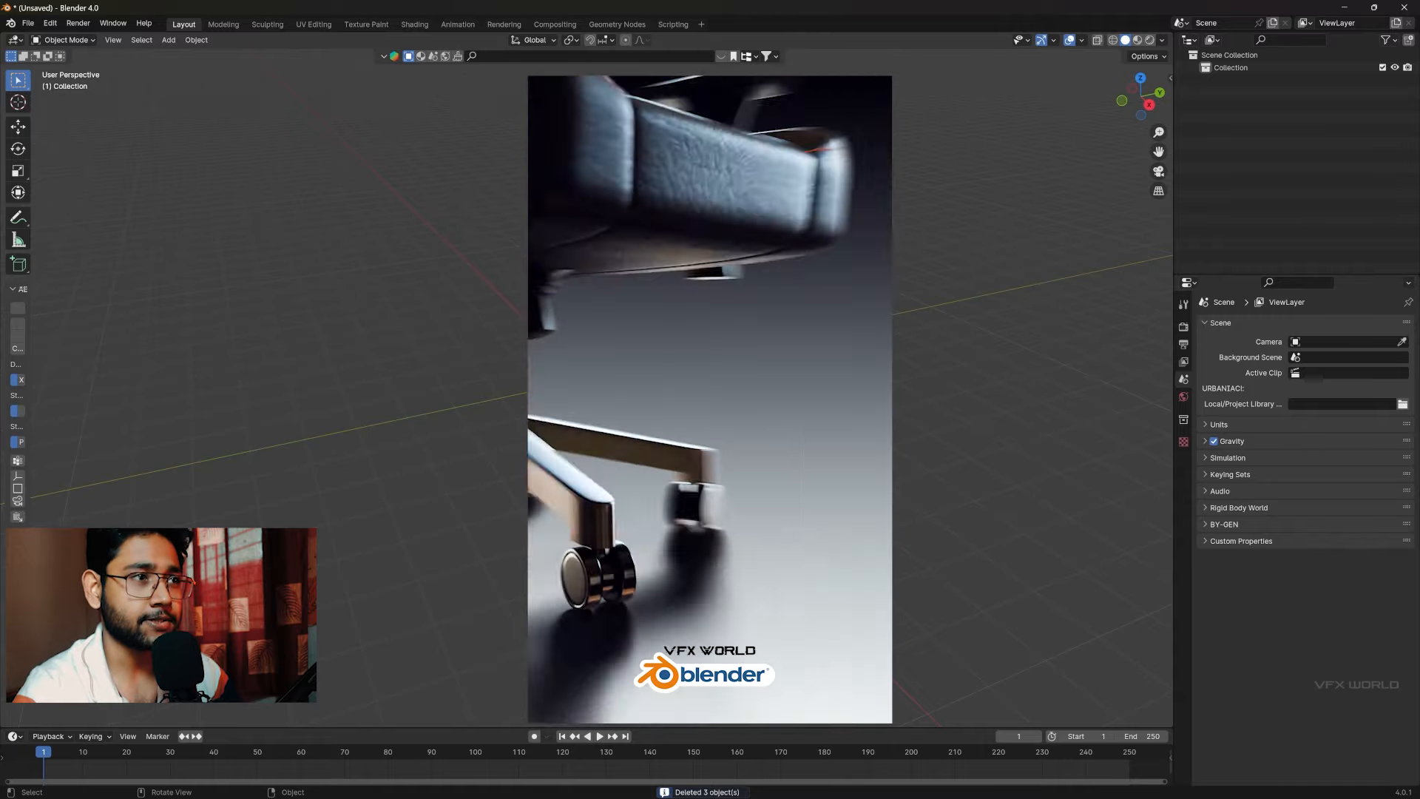
Search the BlenderKit model library for "chair" and add the DUKE Chair to the scene
middle_click_drag(628, 477, 663, 455)
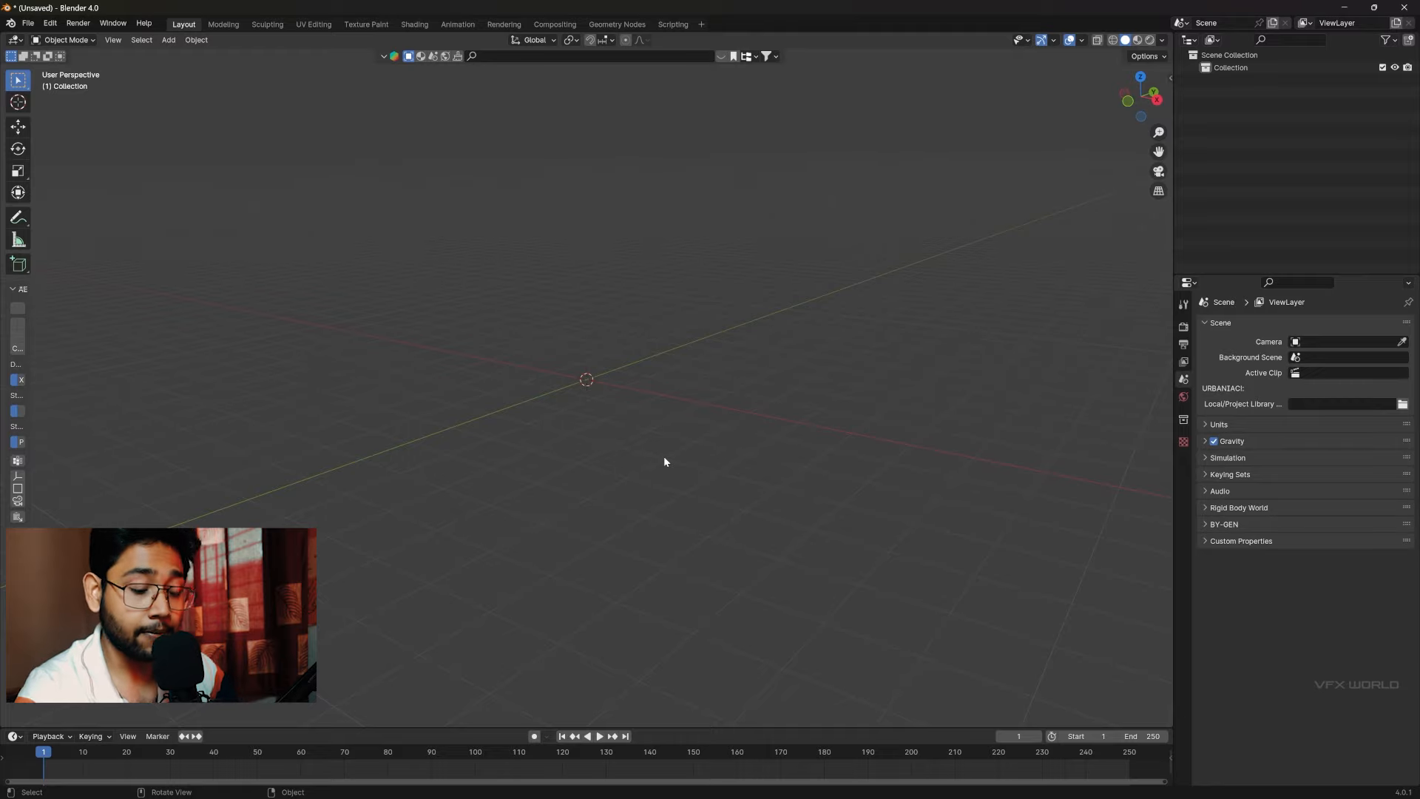
key("n")
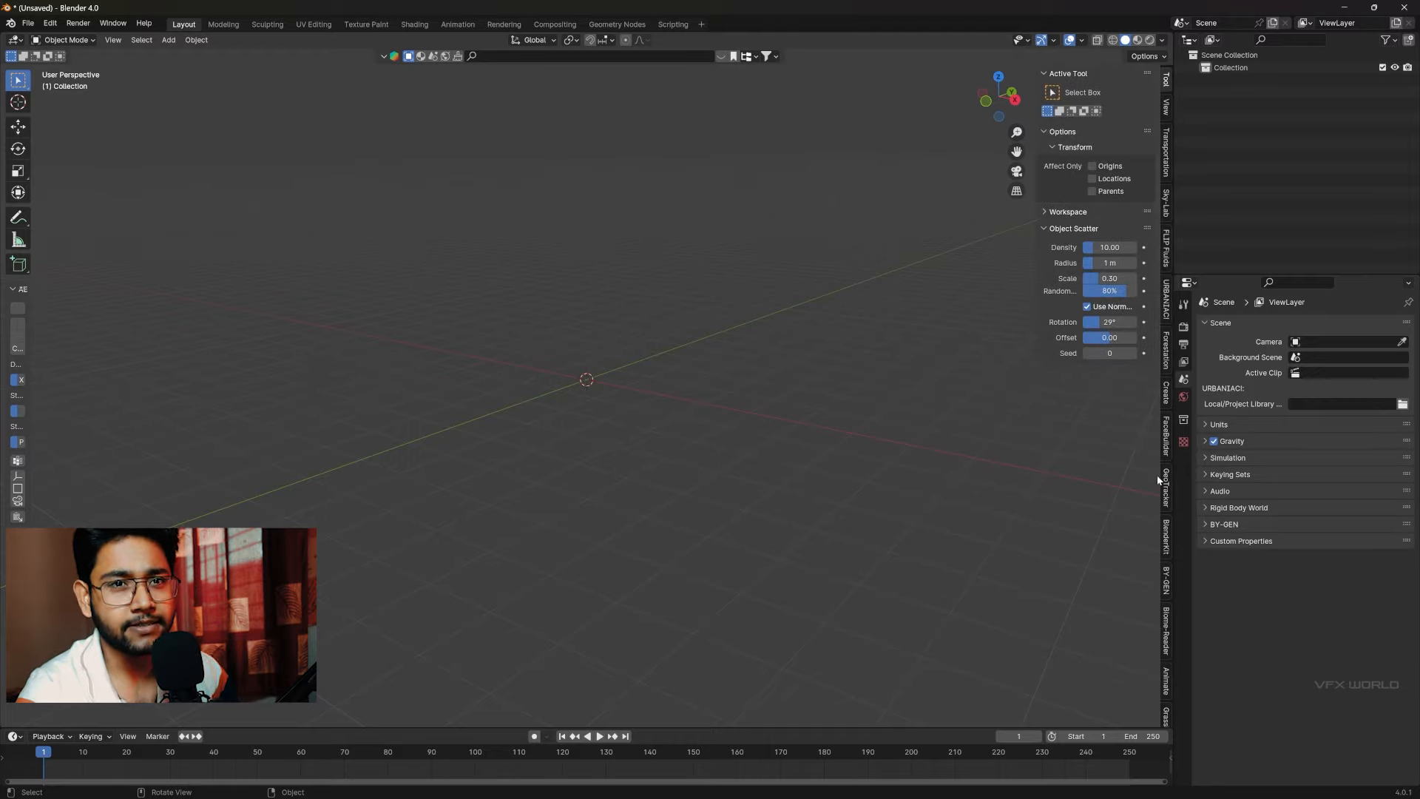
left_click(1165, 531)
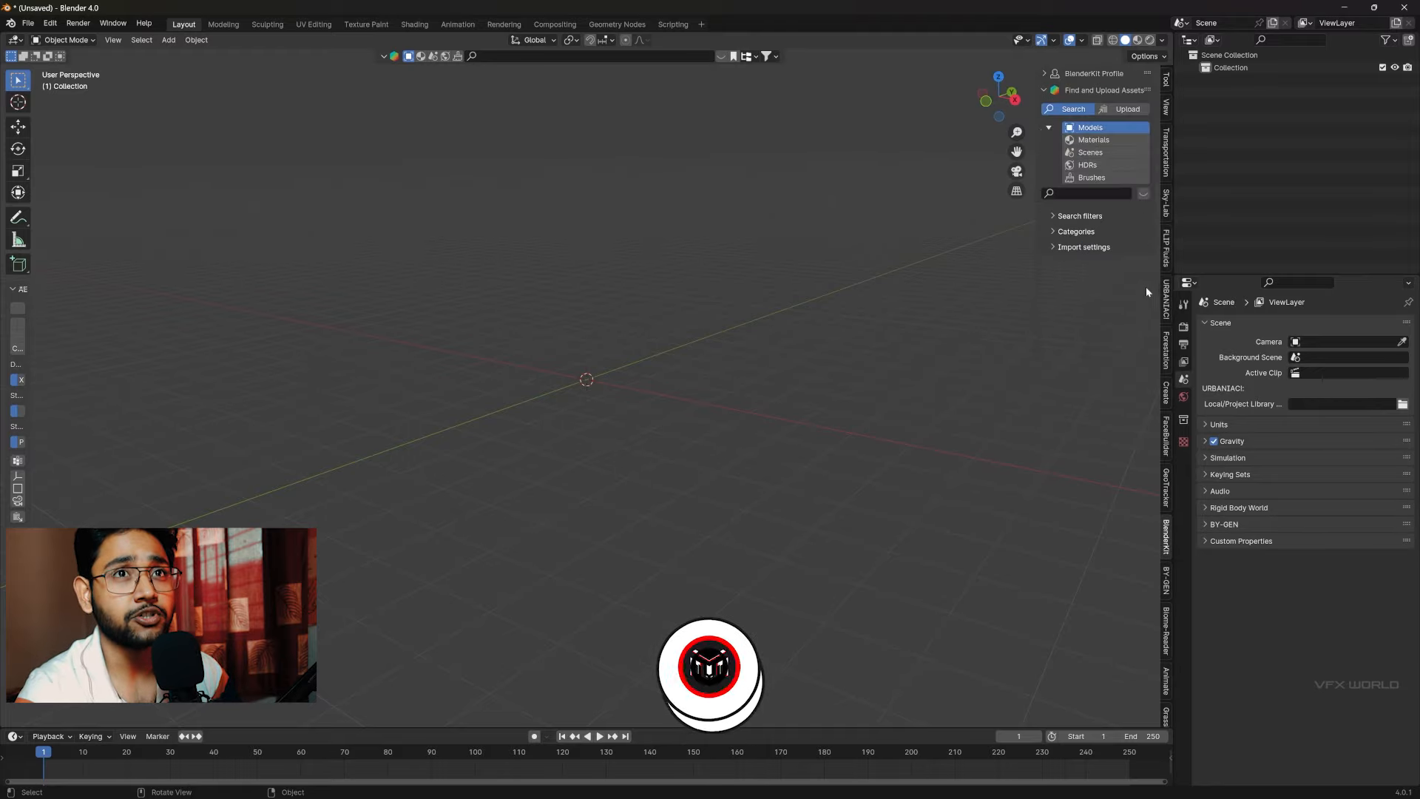
left_click(1141, 193)
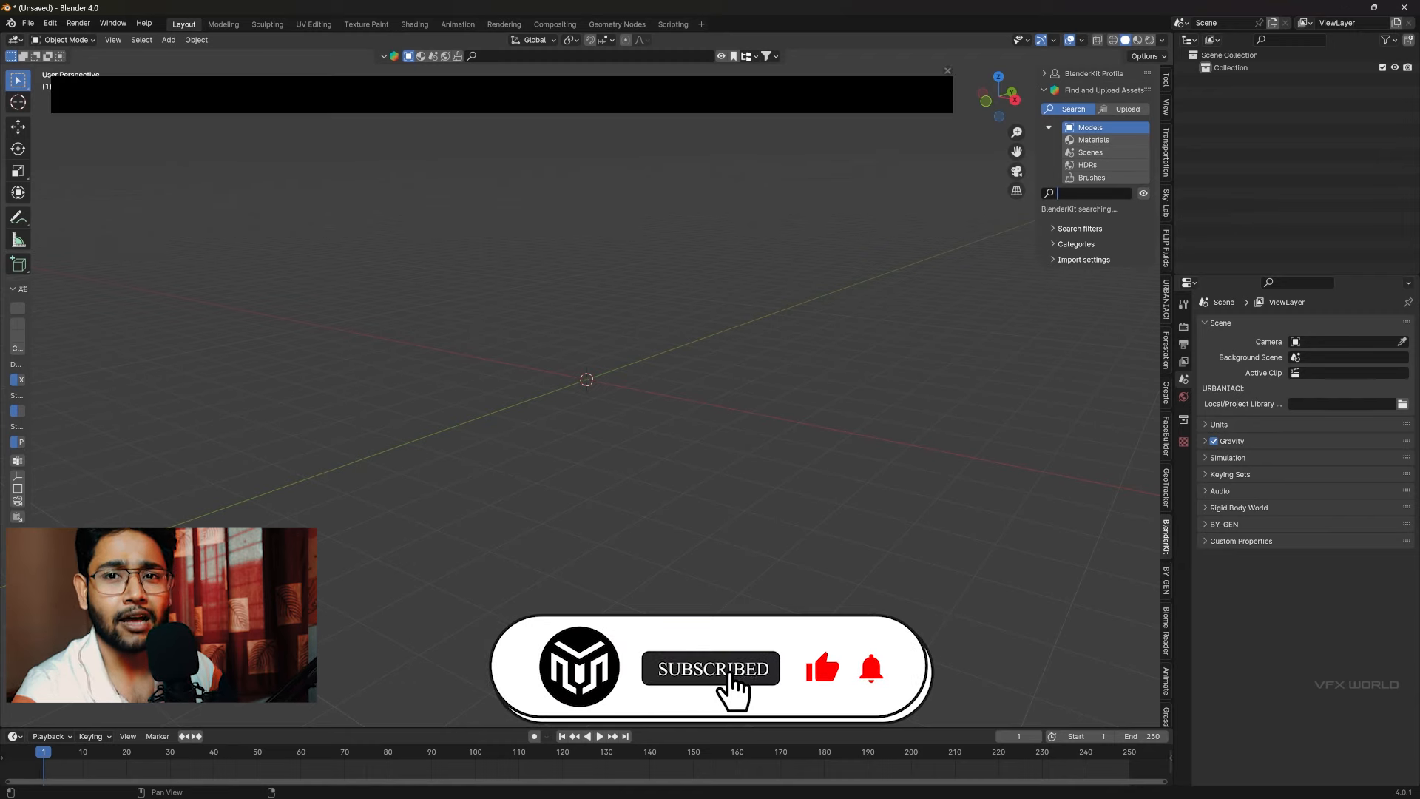
type("chair")
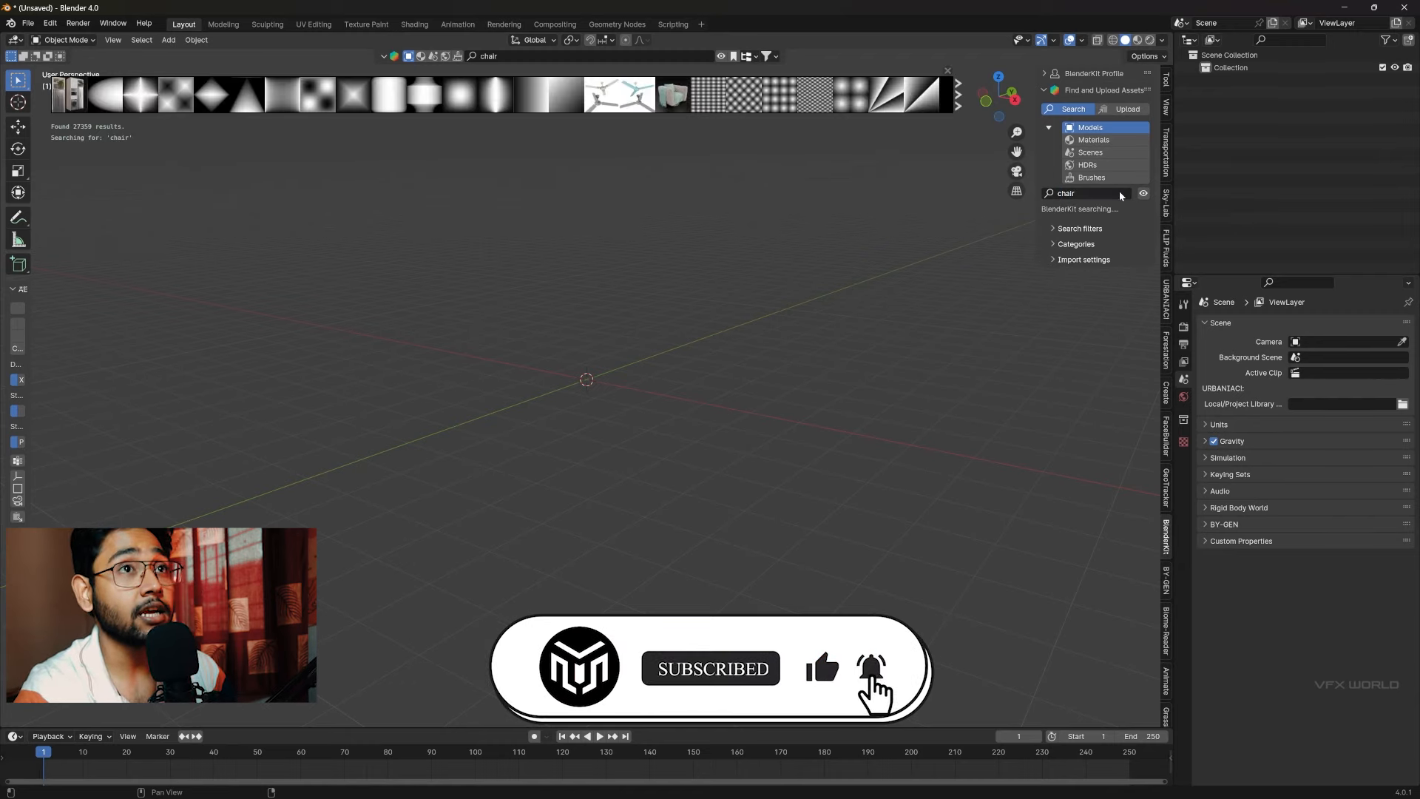
key("Return")
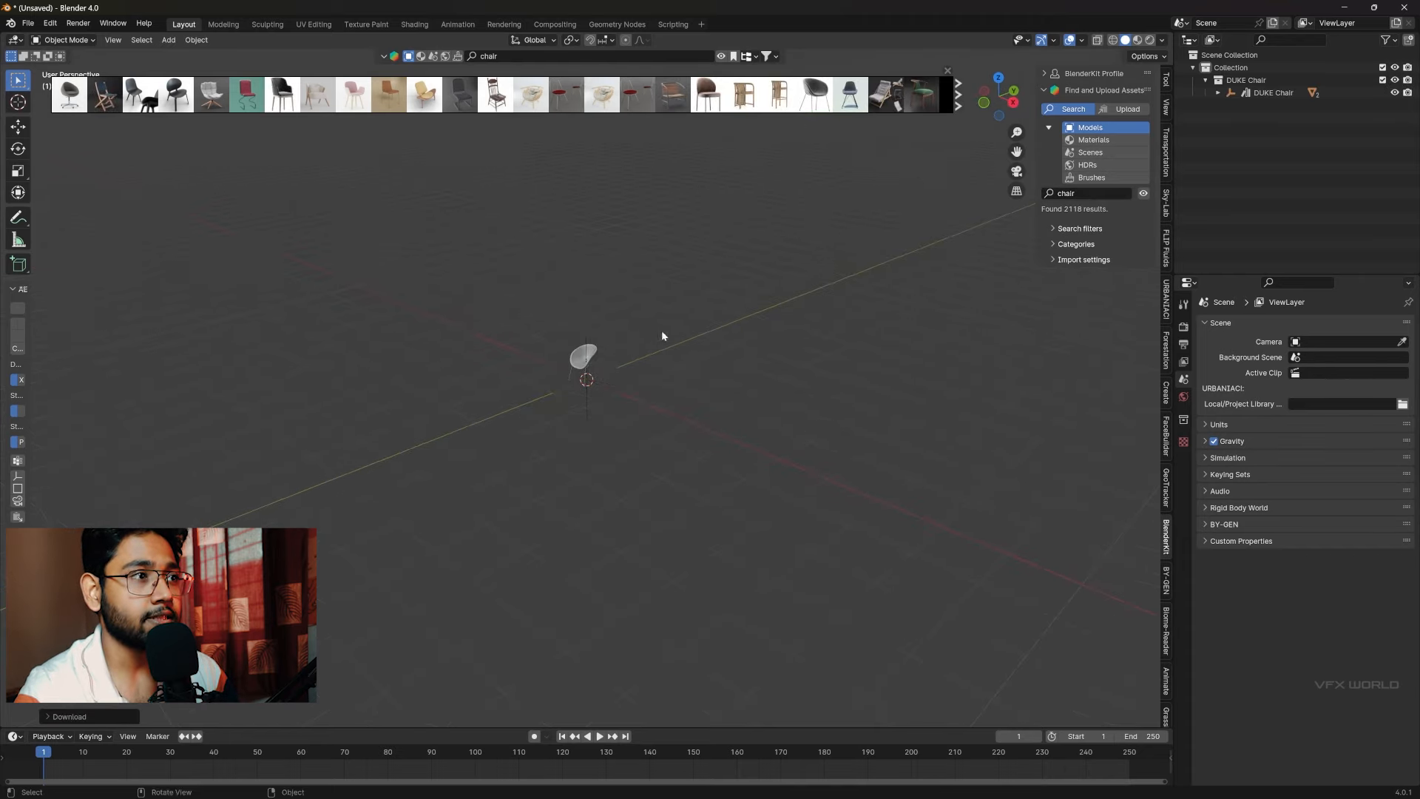
Scale up the DUKE Chair to several times its size and apply its object transform
key("s")
left_click(570, 433)
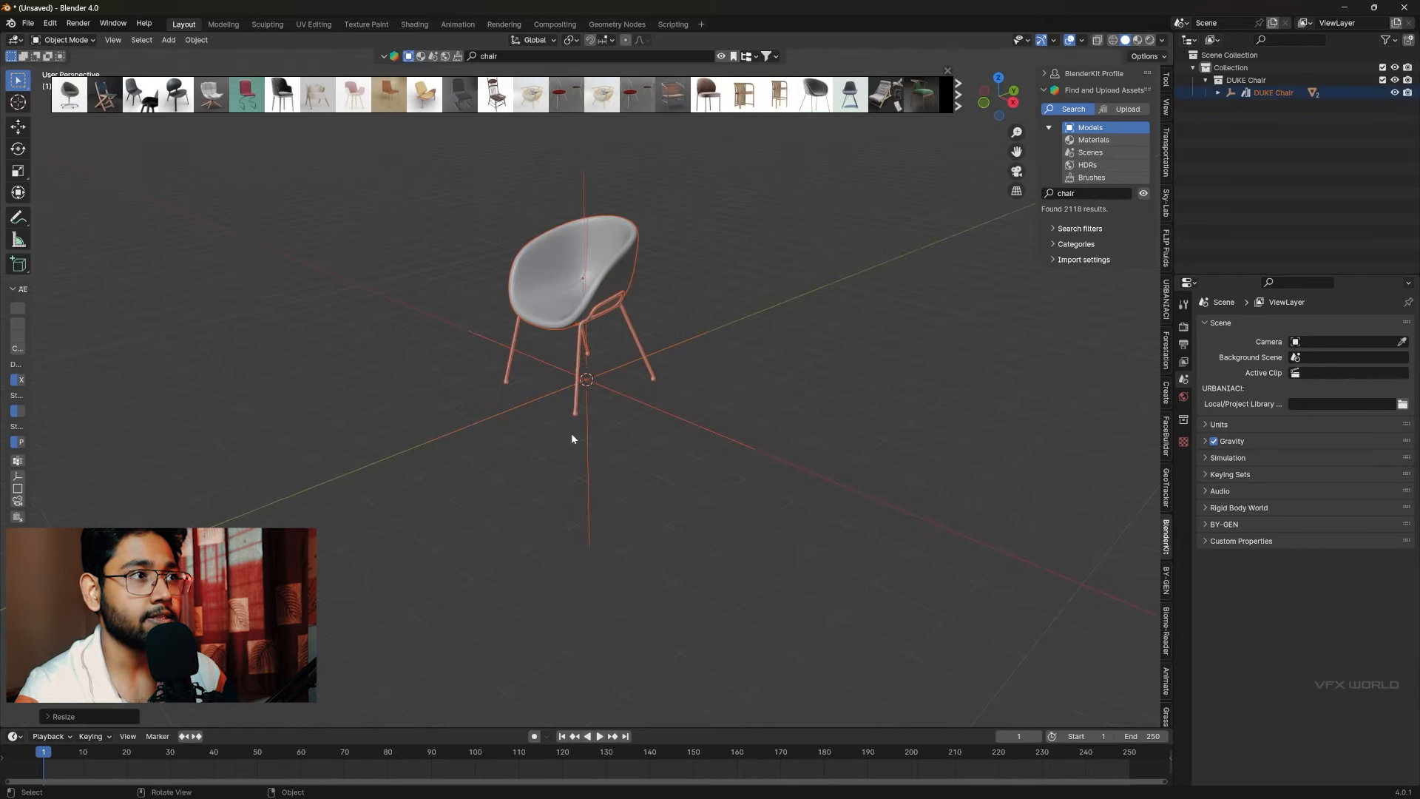
left_click(196, 40)
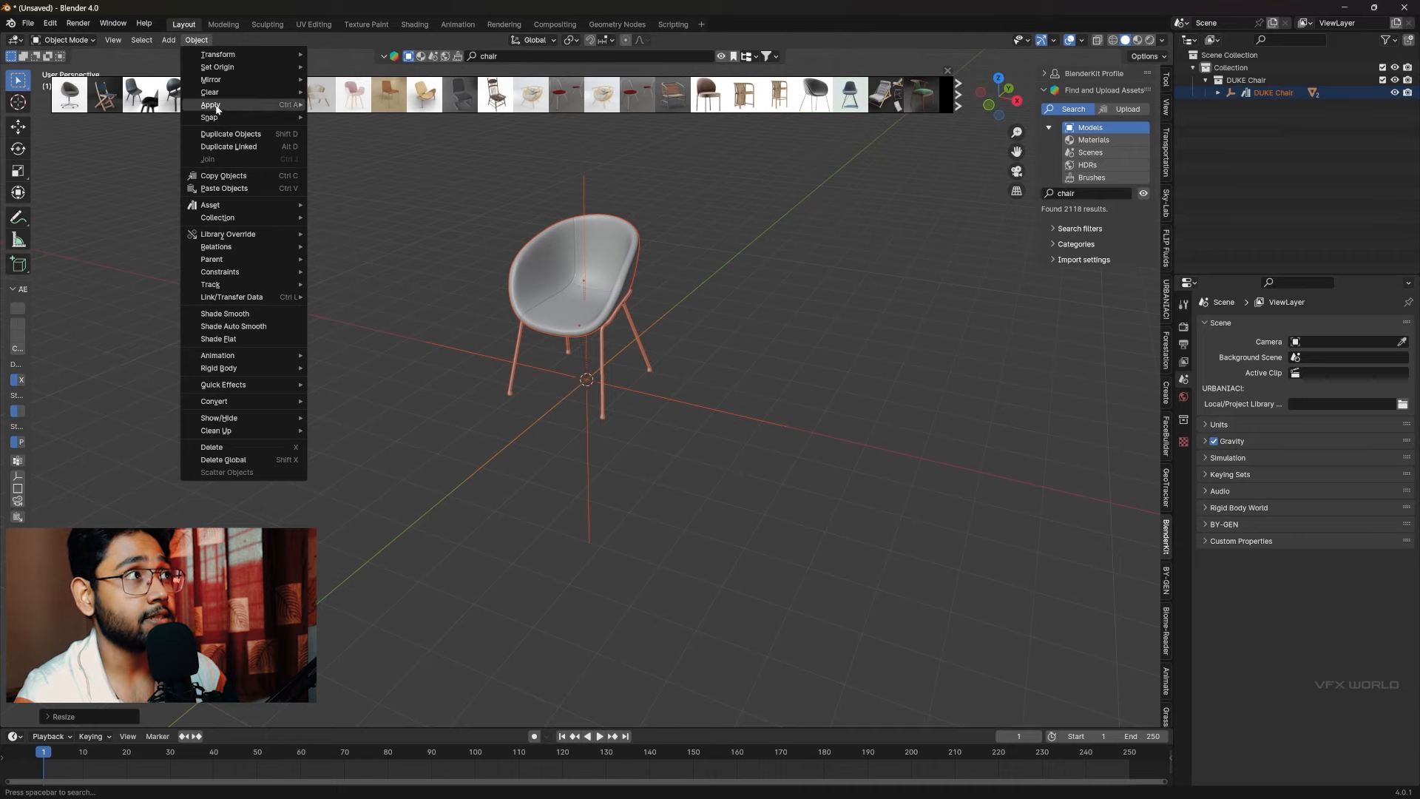
mouse_move(224, 104)
left_click(337, 129)
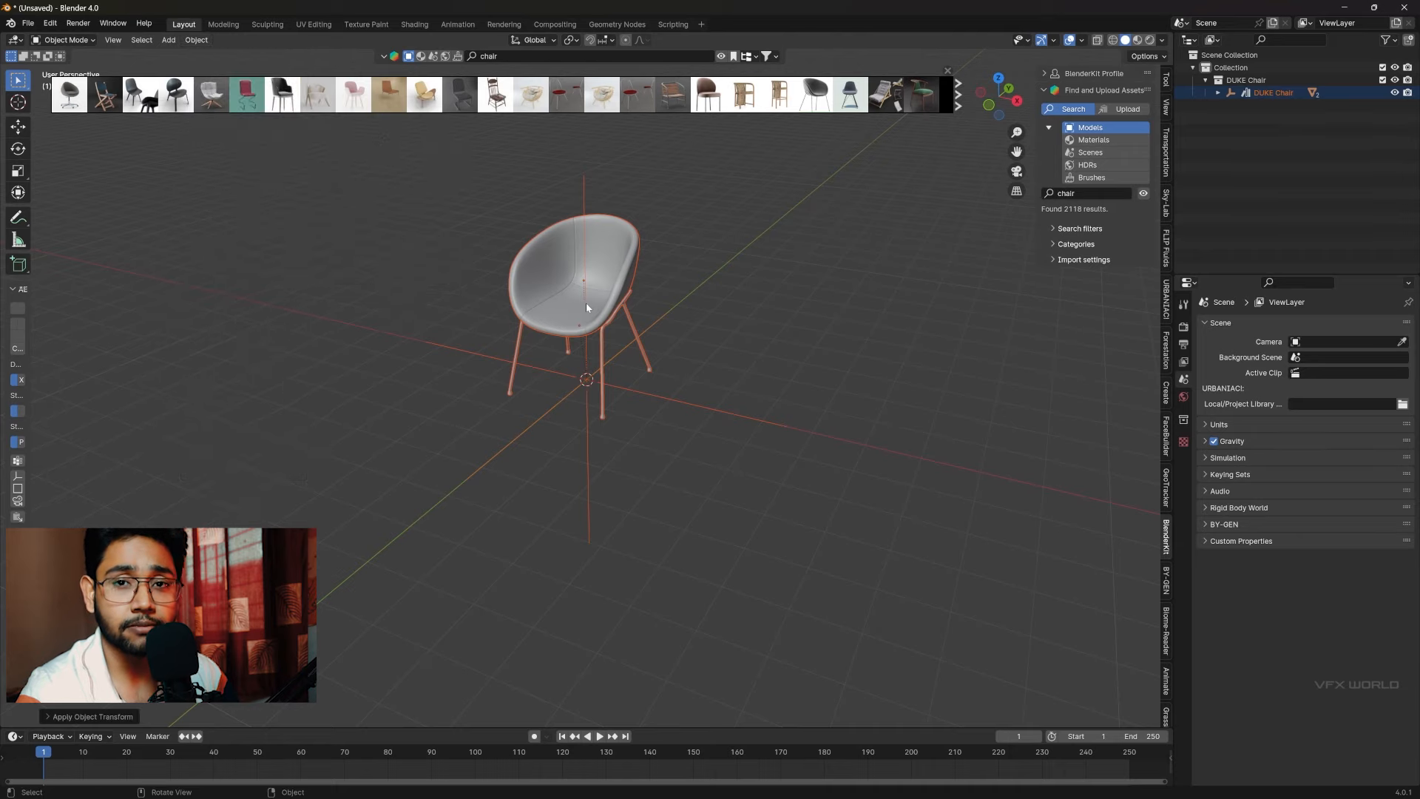
left_click(744, 400)
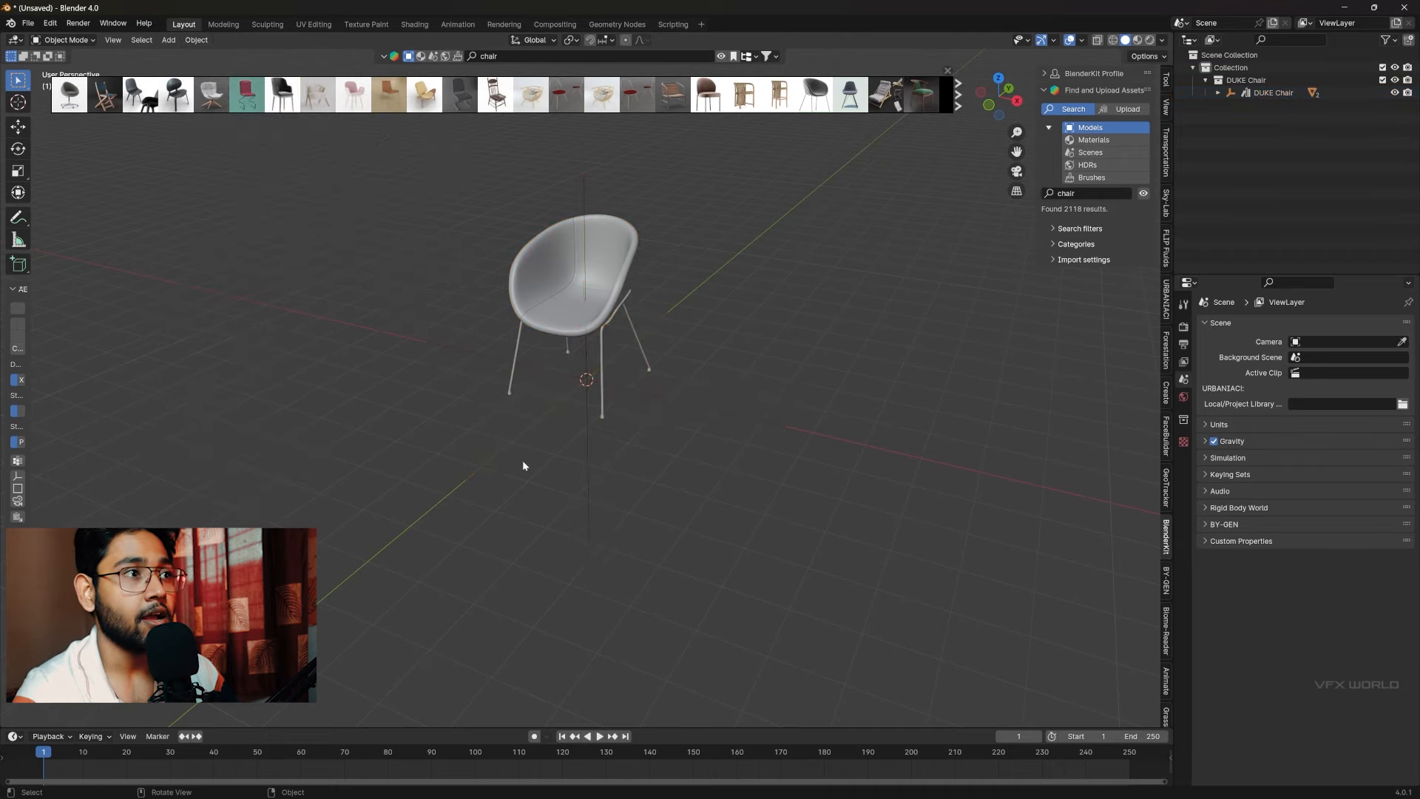
Hide the strip of BlenderKit search results in the viewport
middle_click_drag(522, 461, 483, 440)
left_click(947, 70)
middle_click_drag(716, 406, 716, 454)
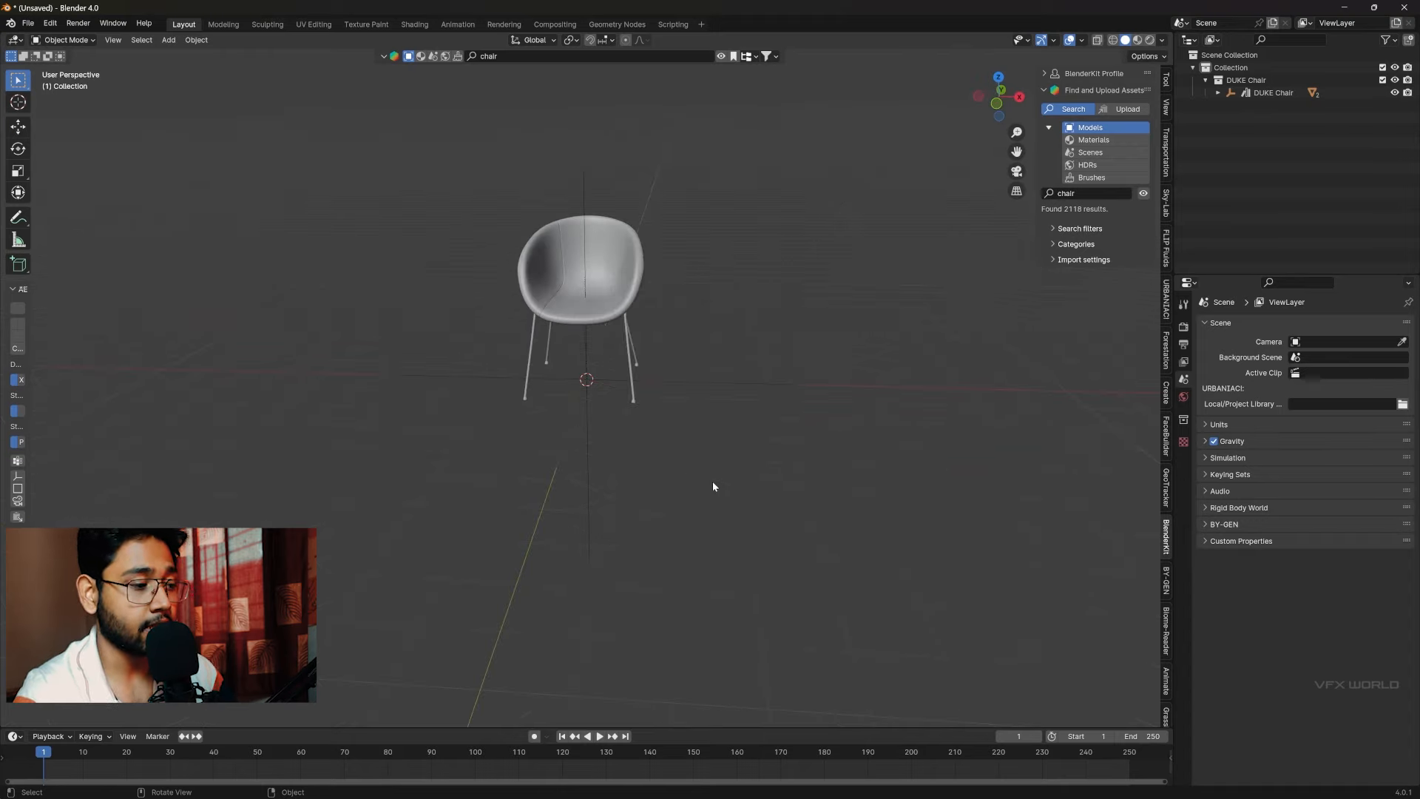
Look up "camera" among the add-ons in the preferences to check that Add Camera Rigs is enabled
left_click(27, 23)
mouse_move(49, 23)
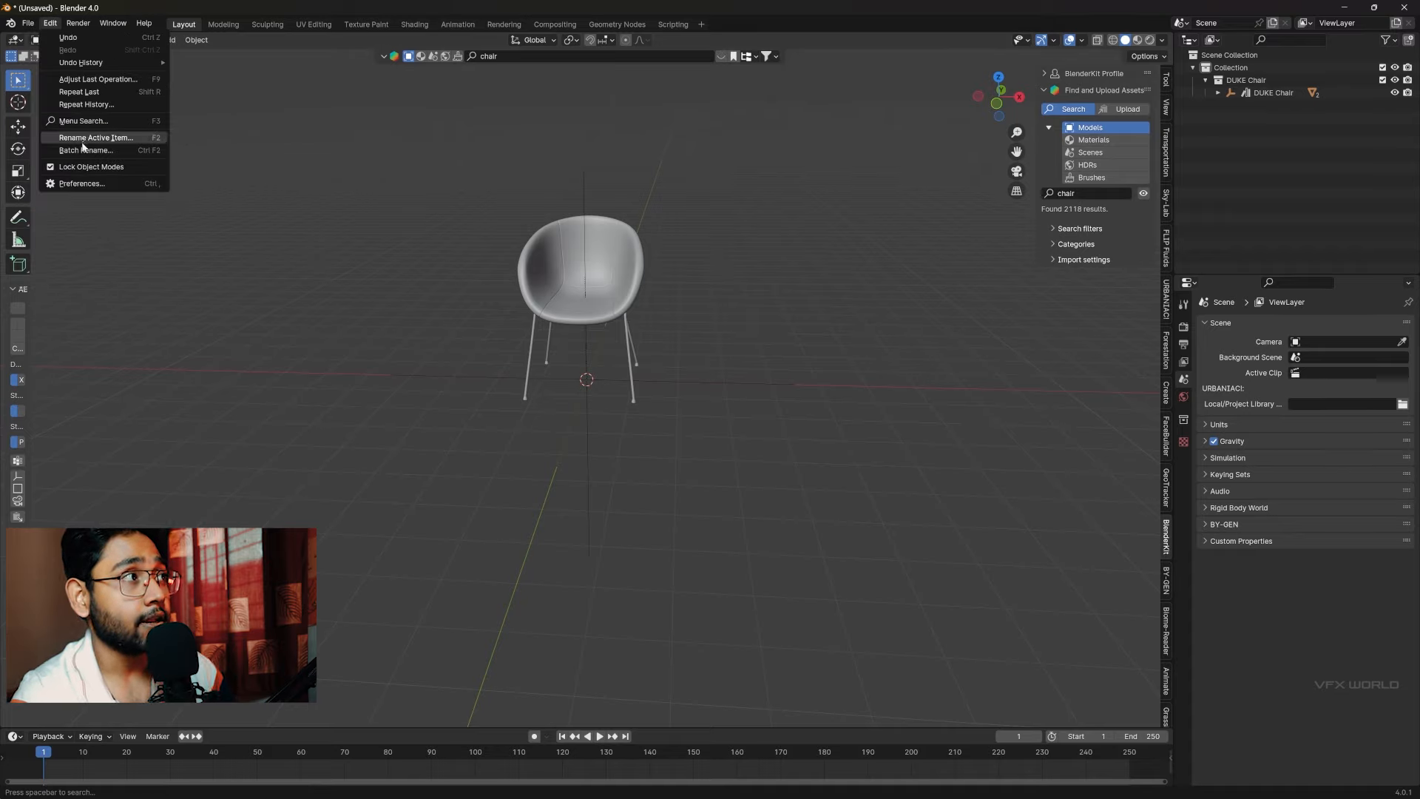
left_click(81, 184)
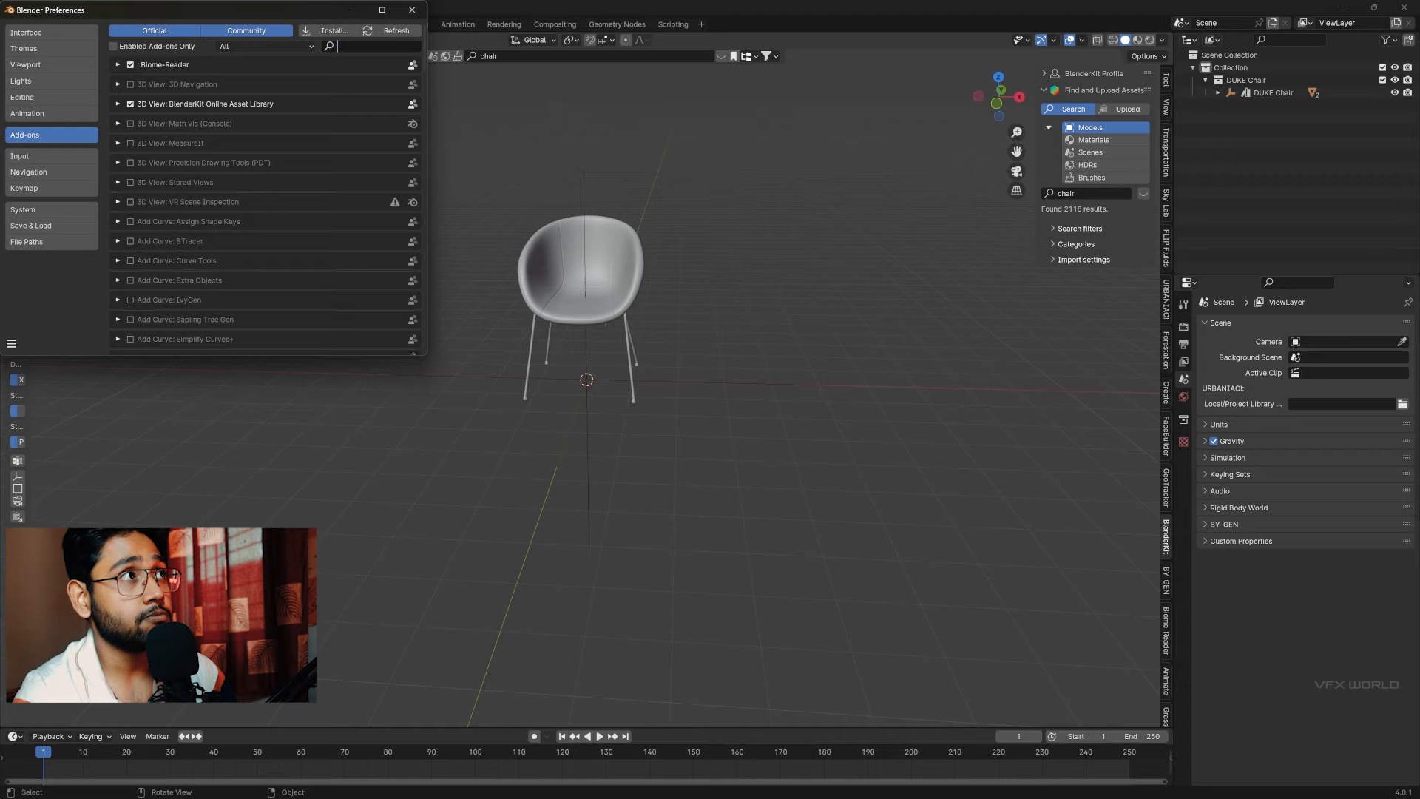
type("camera")
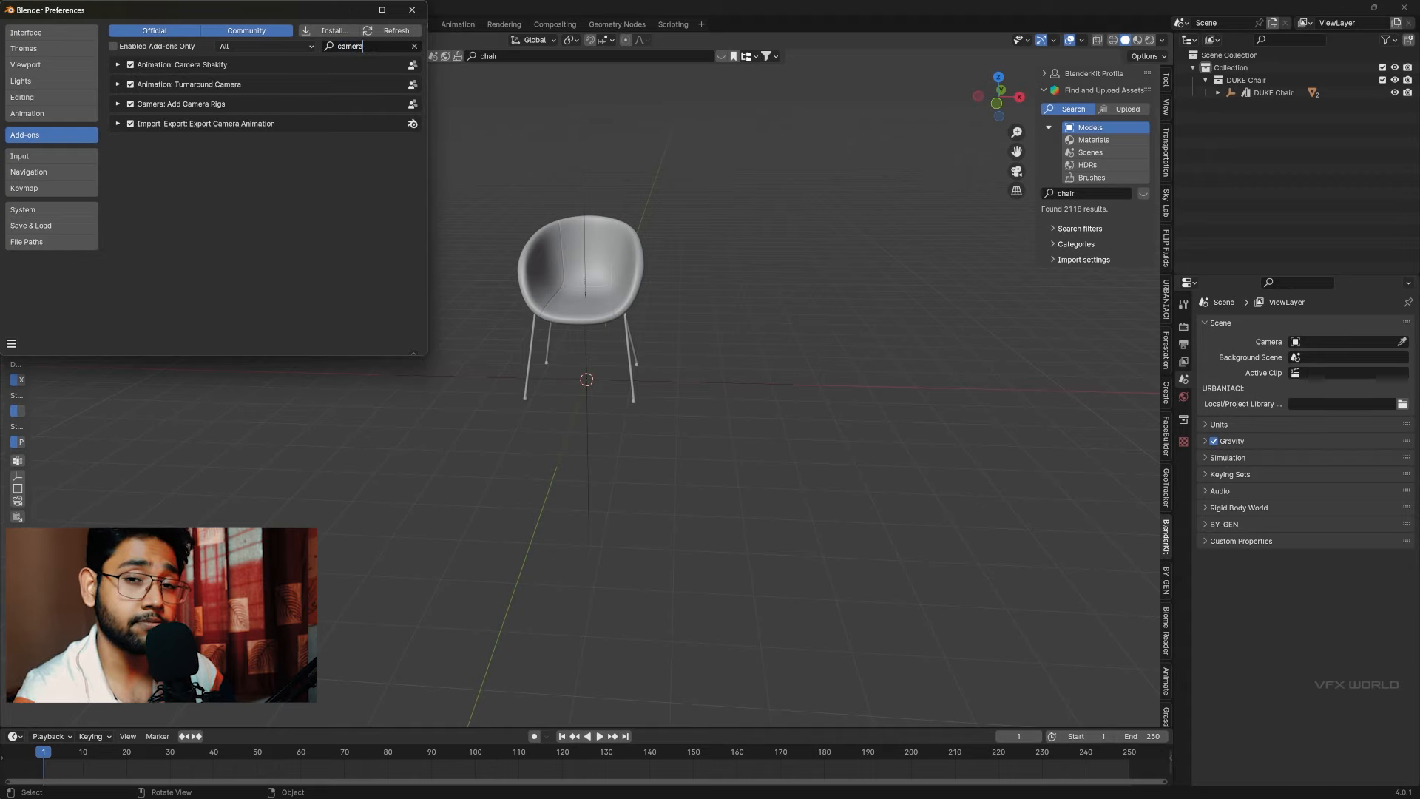
left_click(412, 10)
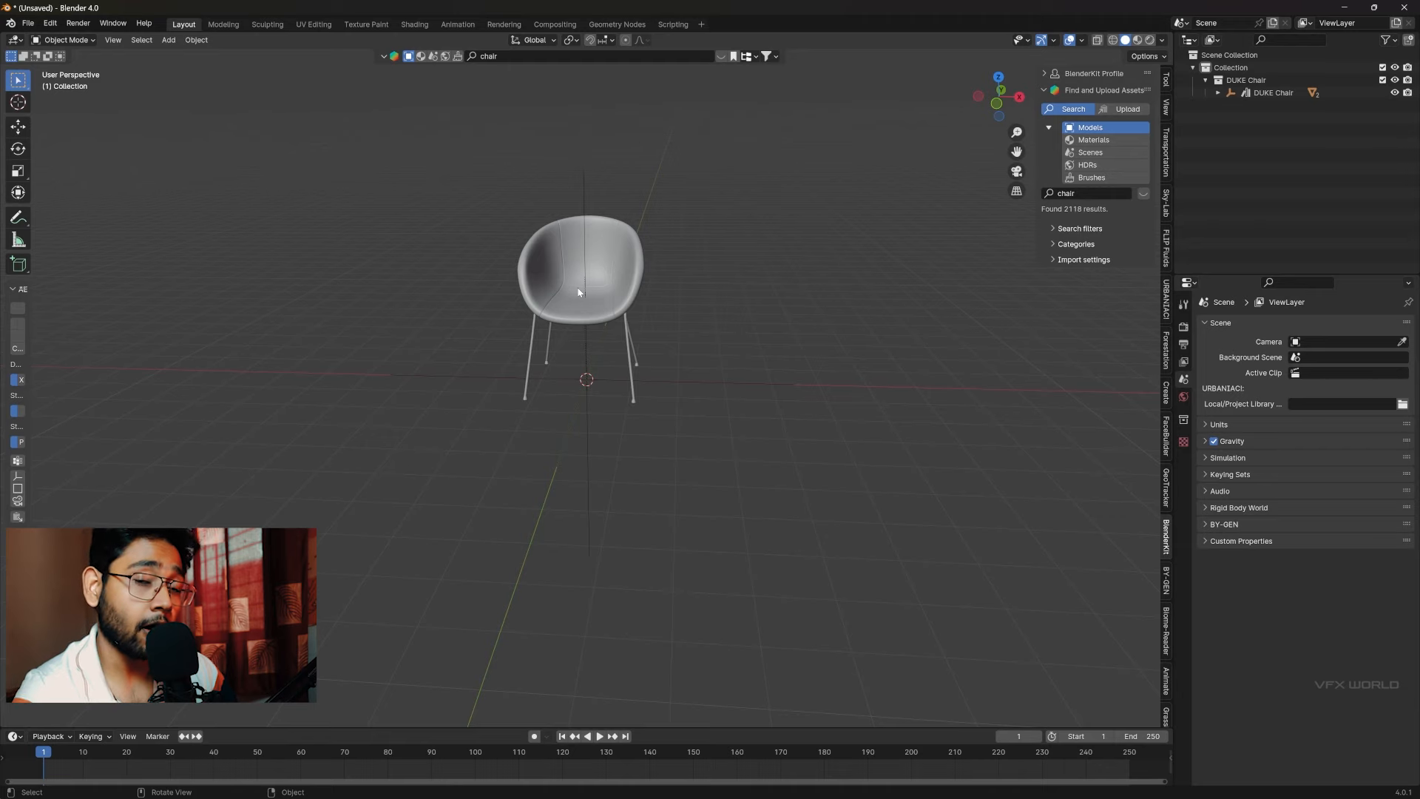
Add a Dolly Camera Rig to the scene
middle_click_drag(579, 292, 586, 410)
key("shift+a")
mouse_move(660, 673)
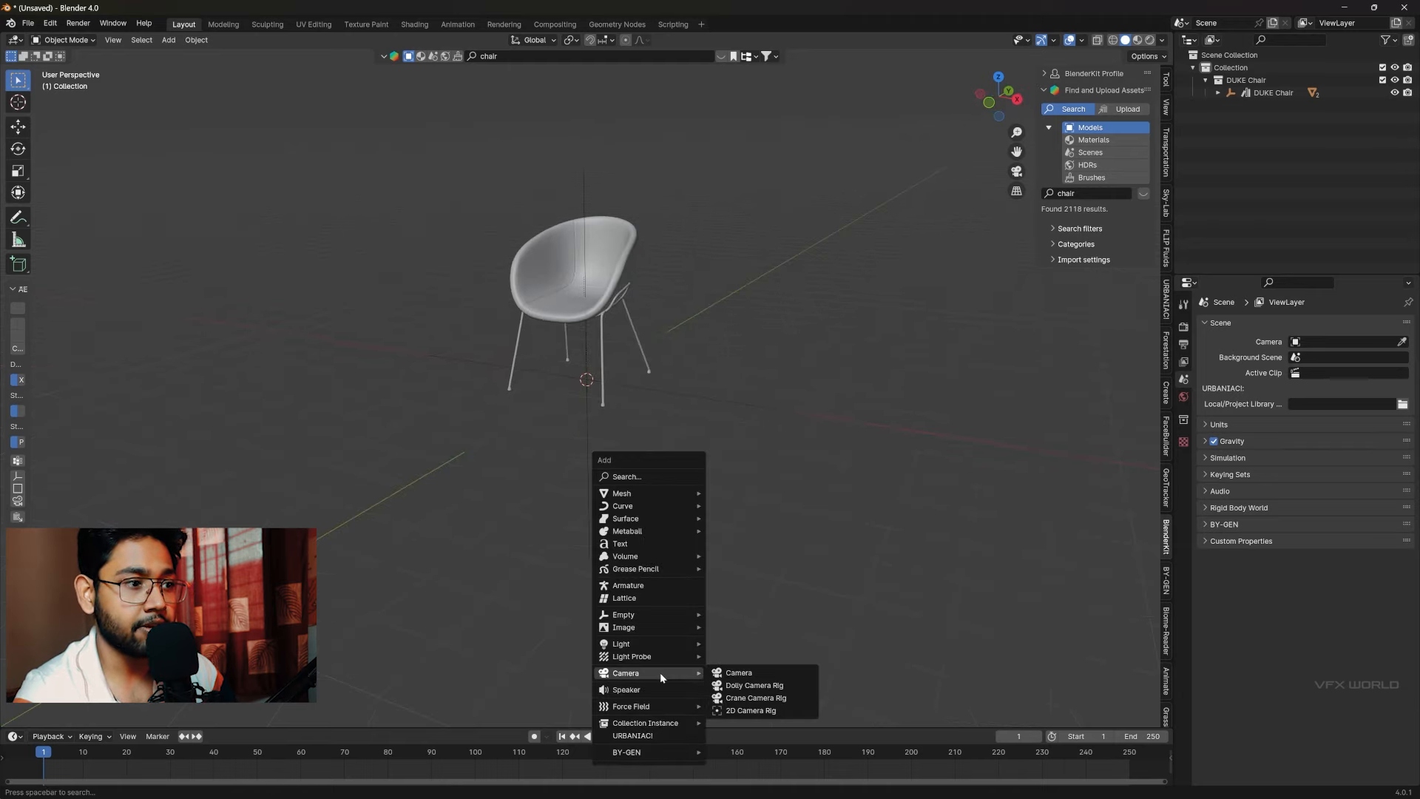
left_click(787, 685)
middle_click_drag(701, 554, 650, 556)
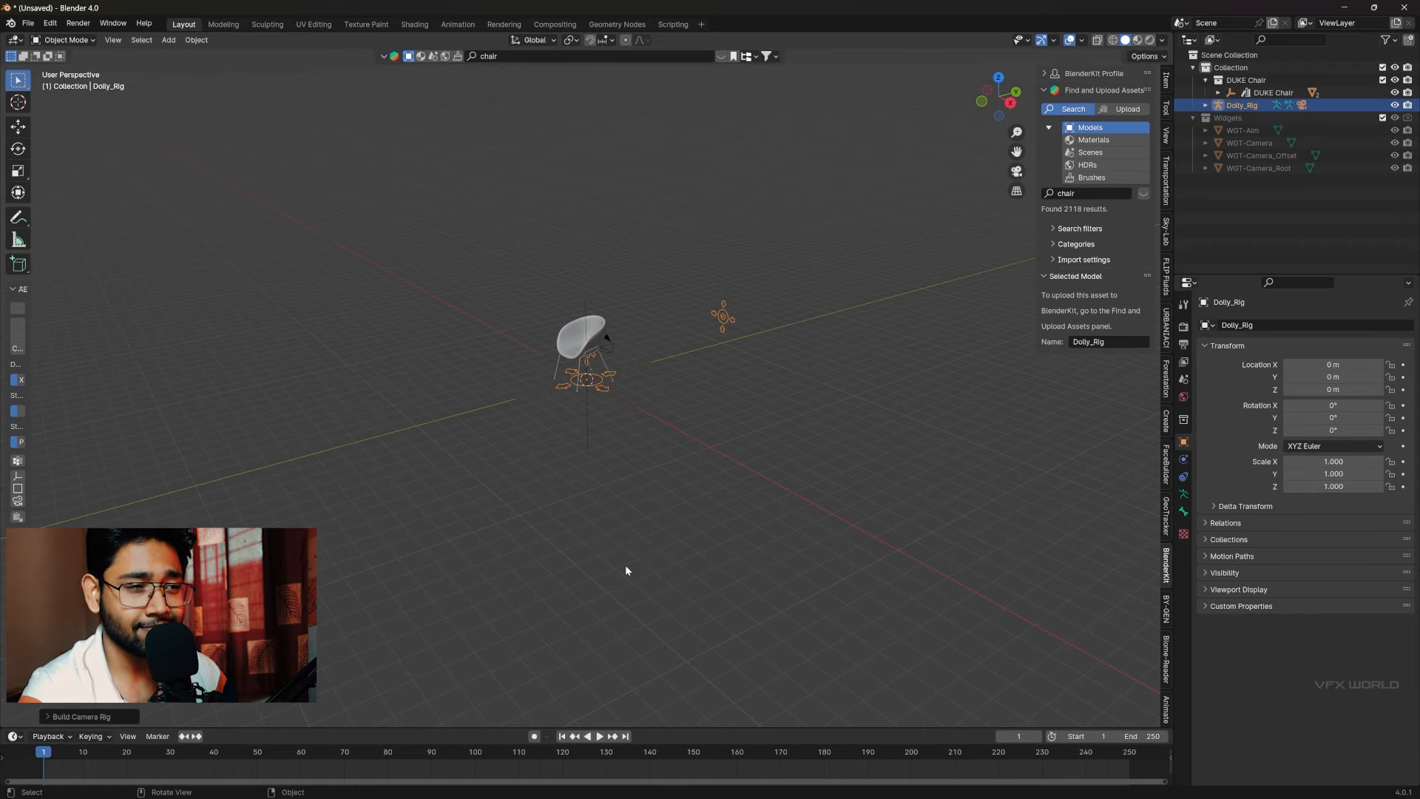
middle_click_drag(556, 281, 548, 314)
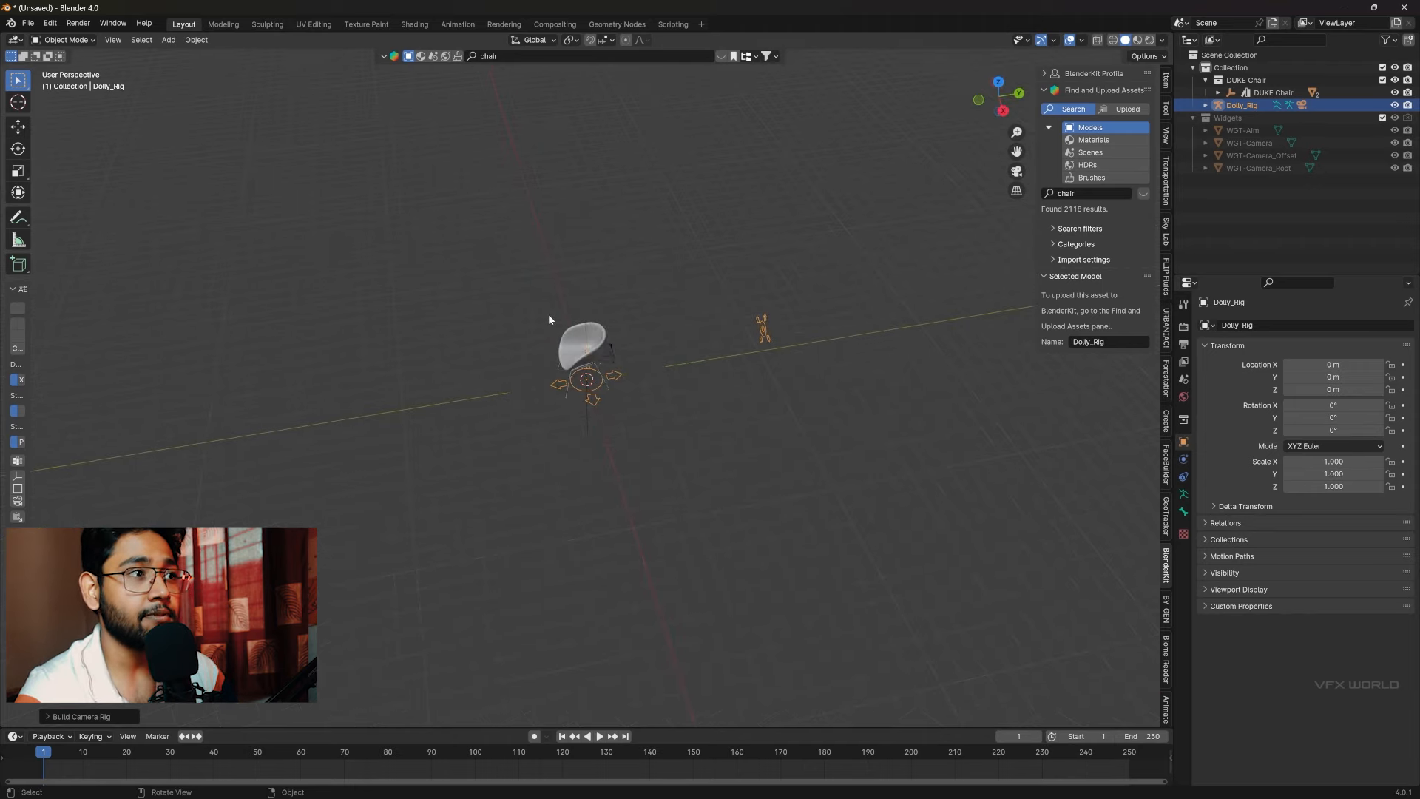
Hide the DUKE Chair and its collection so that only the dolly rig is shown
left_click(1395, 92)
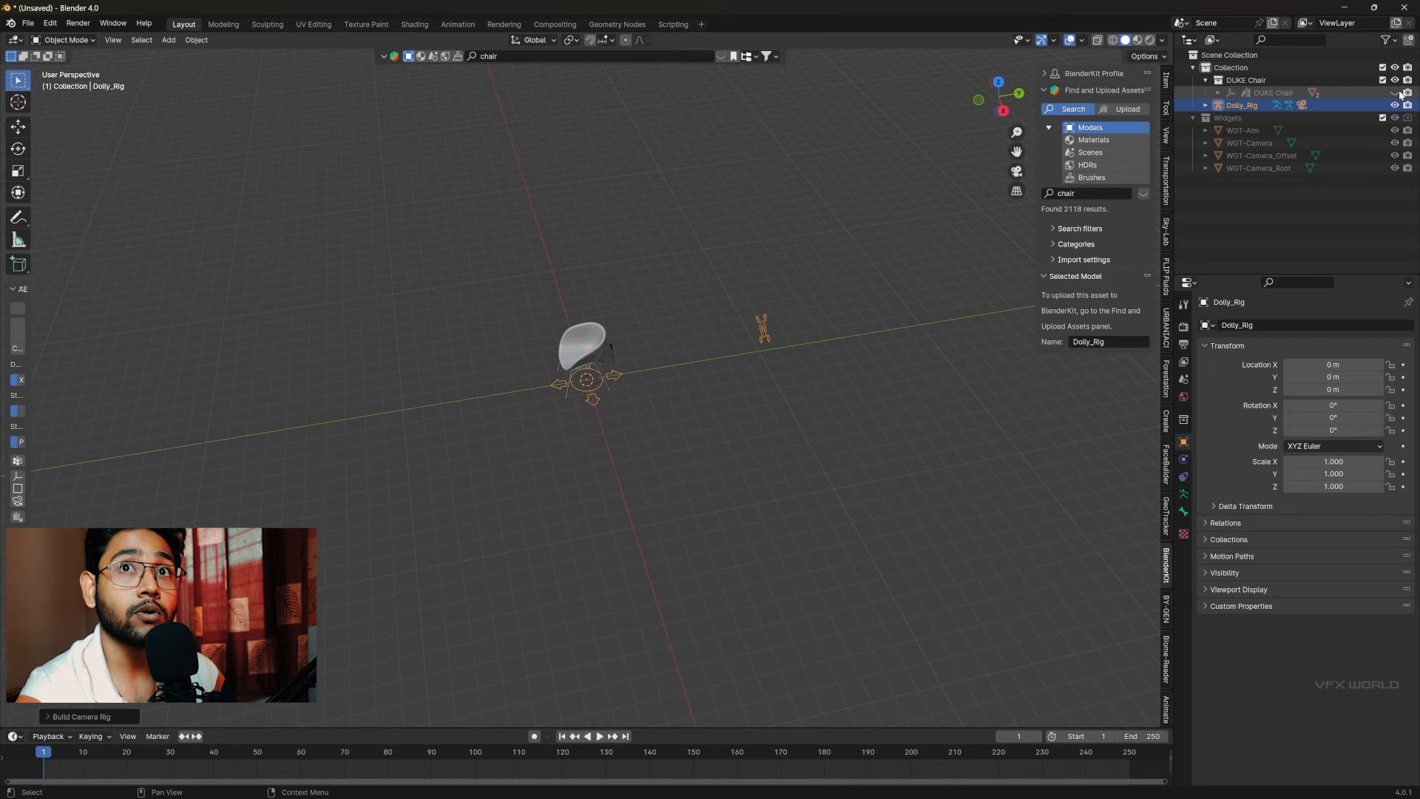
left_click(1395, 80)
middle_click_drag(640, 391, 667, 358)
scroll(667, 358, "up", 4)
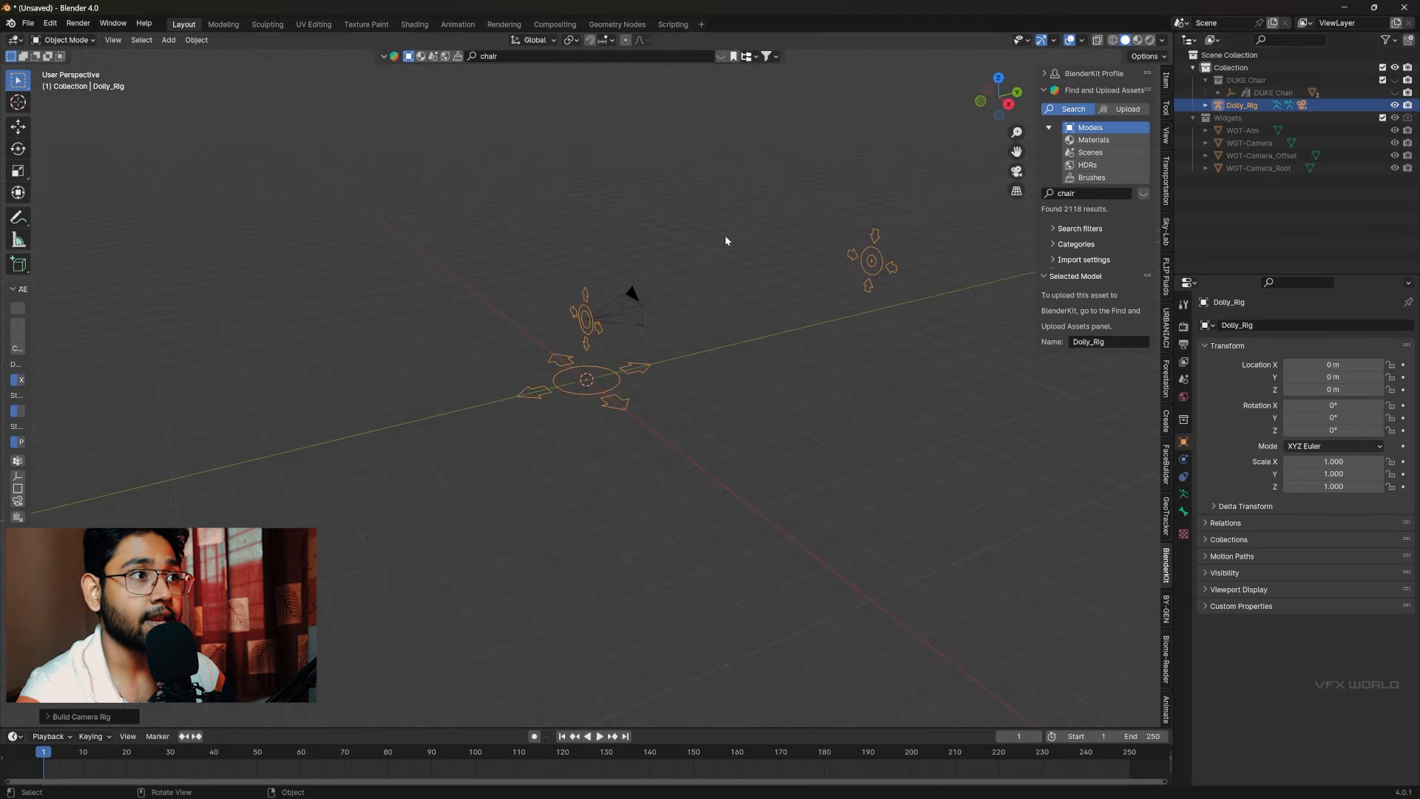
Examine the dolly rig's root, camera and aim controls by selecting its parts
left_click_drag(724, 237, 522, 414)
left_click_drag(738, 389, 971, 224)
mouse_move(776, 269)
middle_mouse_down()
mouse_move(719, 322)
mouse_move(775, 305)
middle_mouse_up()
left_click(687, 300)
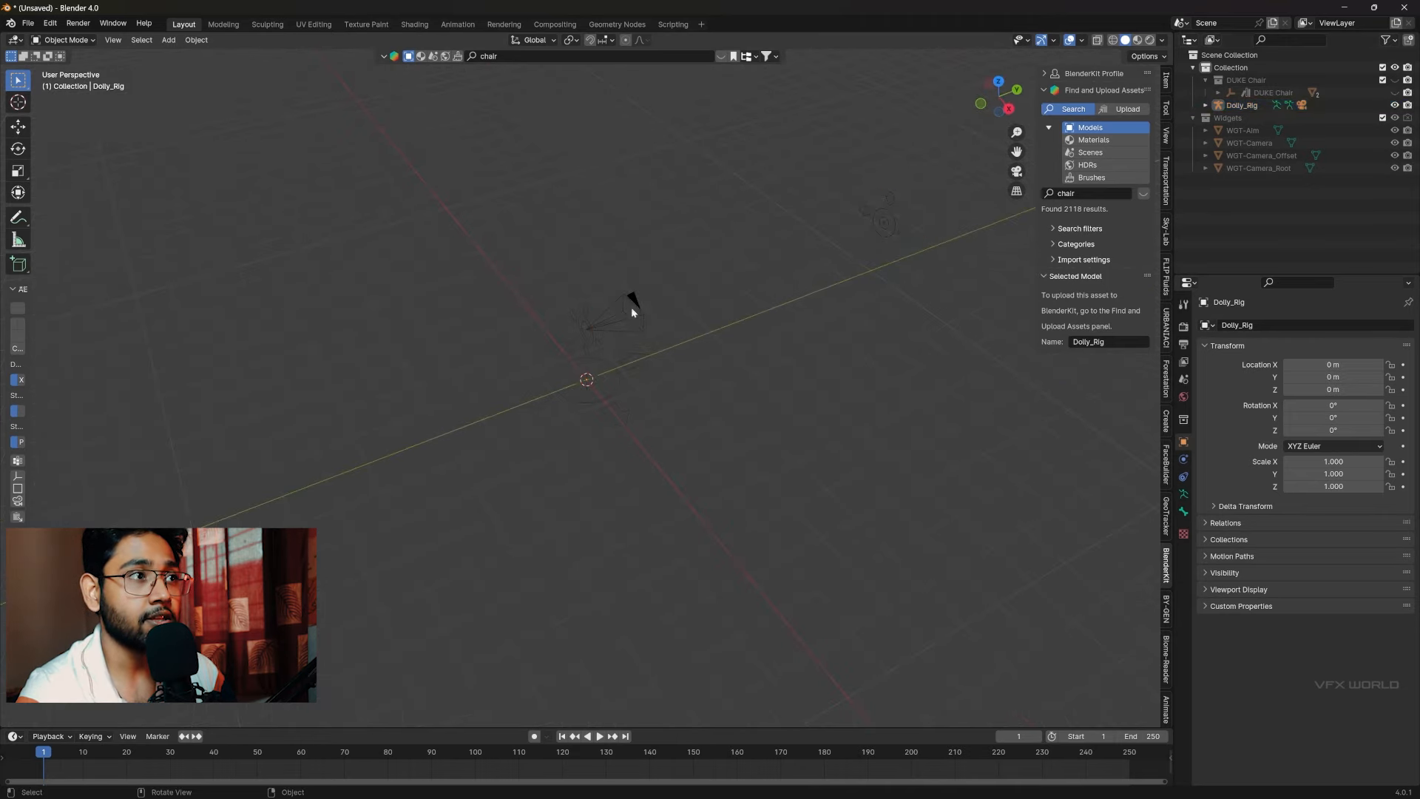
left_click_drag(677, 259, 435, 473)
left_click_drag(838, 161, 972, 320)
left_click(728, 273)
left_click_drag(723, 266, 522, 414)
Move the dolly rig along the Y axis to about -9.17 m with the Move tool
left_click(18, 127)
left_click(594, 327)
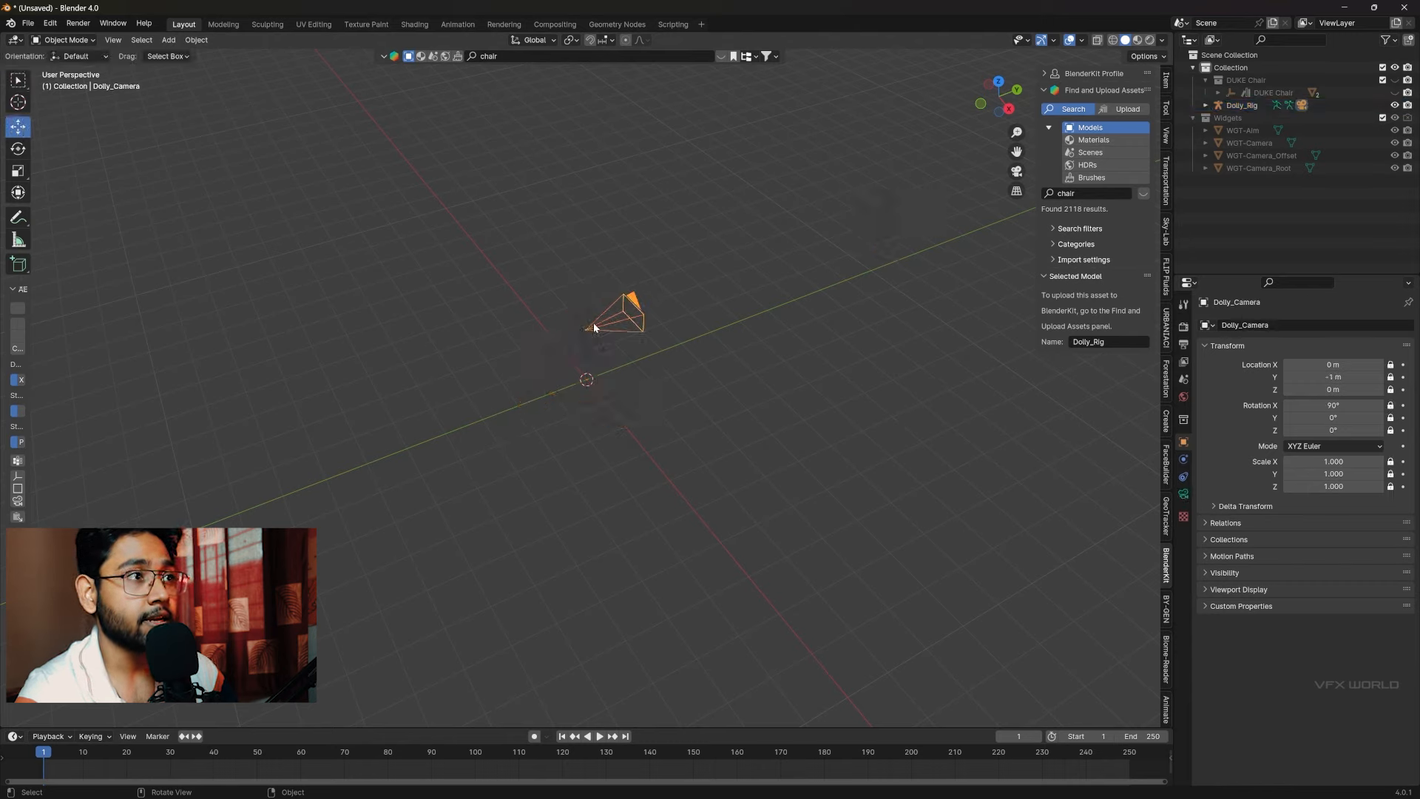
left_click(594, 342)
left_click_drag(629, 375, 517, 387)
middle_click_drag(517, 383, 507, 372)
left_click_drag(601, 226, 713, 437)
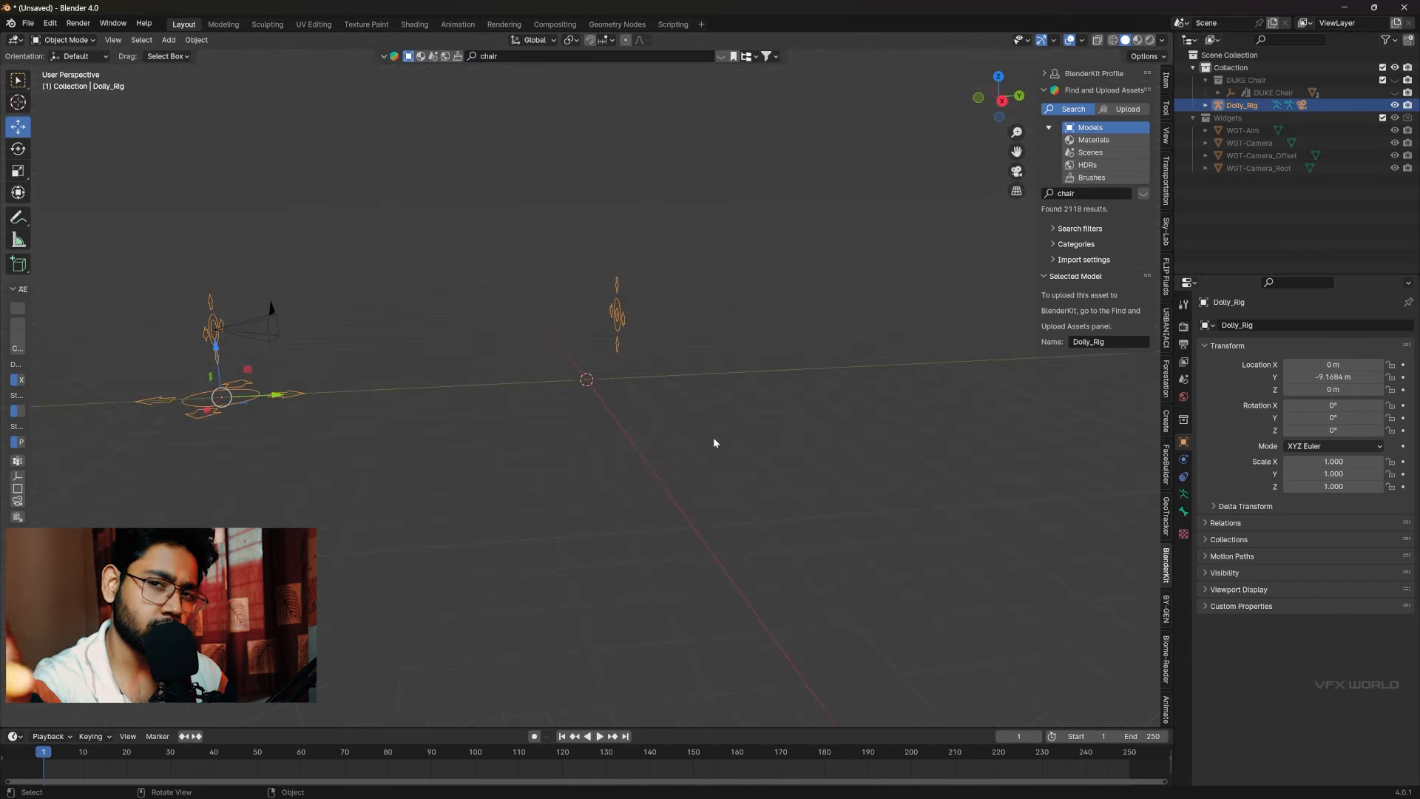
right_click(713, 437)
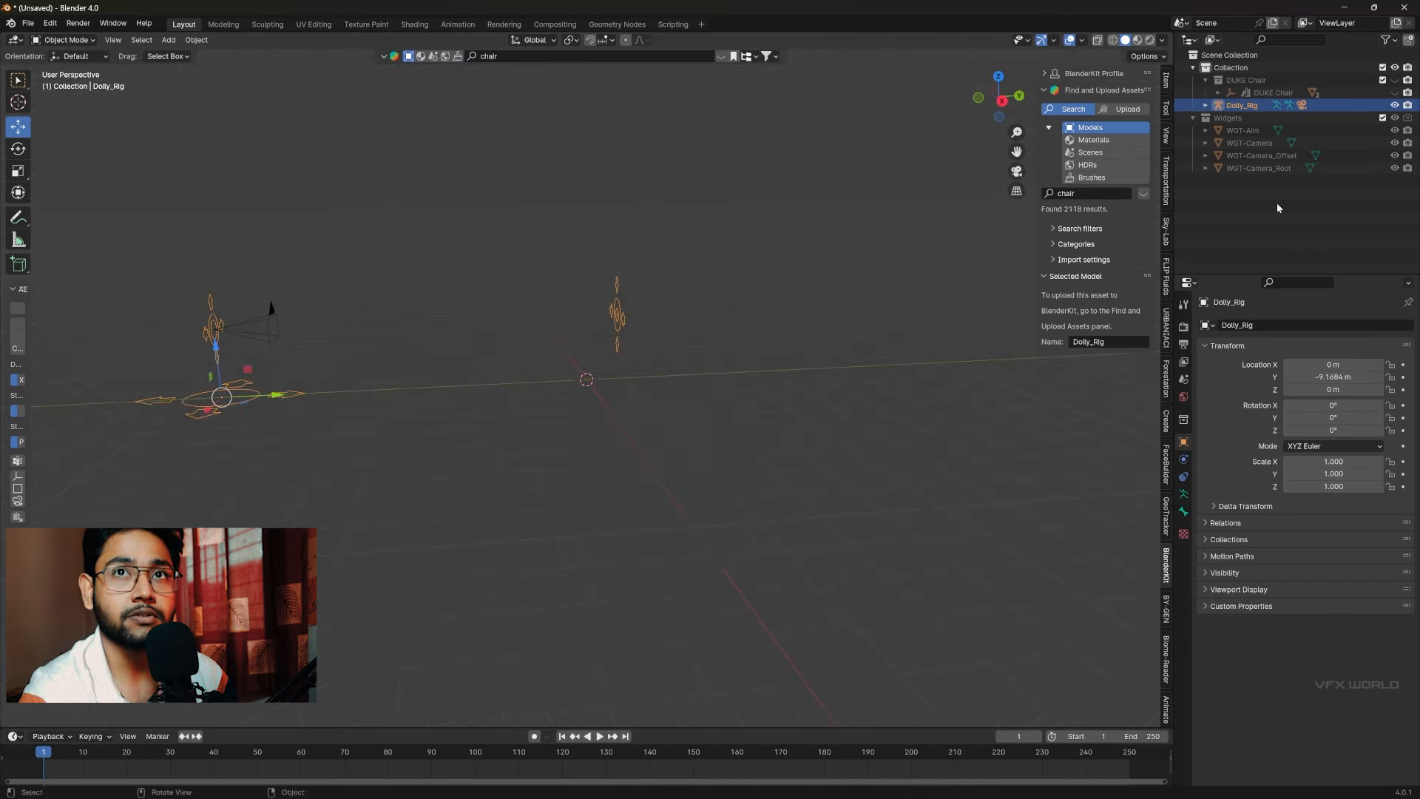
Unhide the DUKE Chair collection with its contents and view the scene through the rig's camera
left_click(1395, 81, "shift")
middle_click_drag(651, 301, 881, 237)
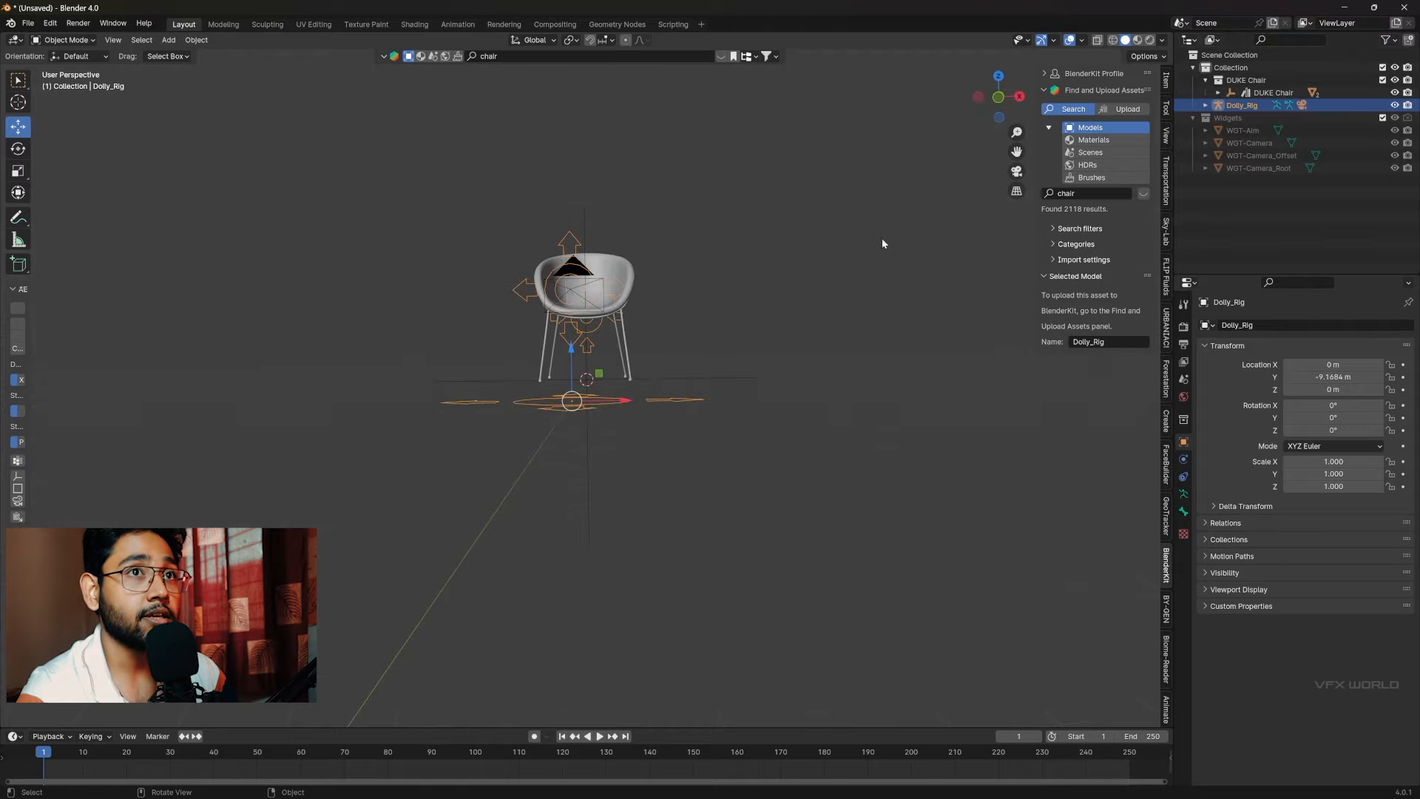
left_click(1019, 170)
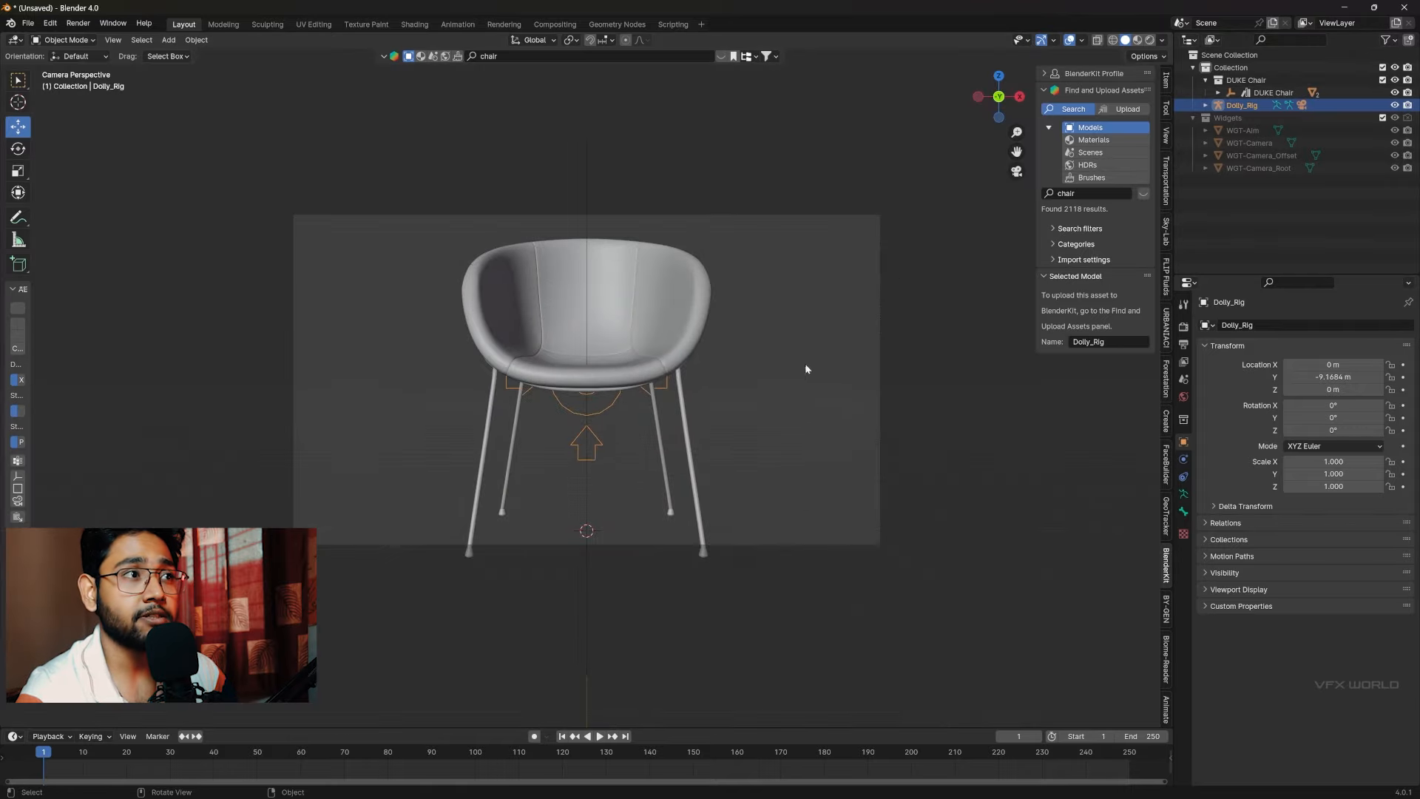
Set the render output resolution to 1080 px in X and 1920 px in Y for a vertical frame
left_click(1183, 361)
left_click(1184, 344)
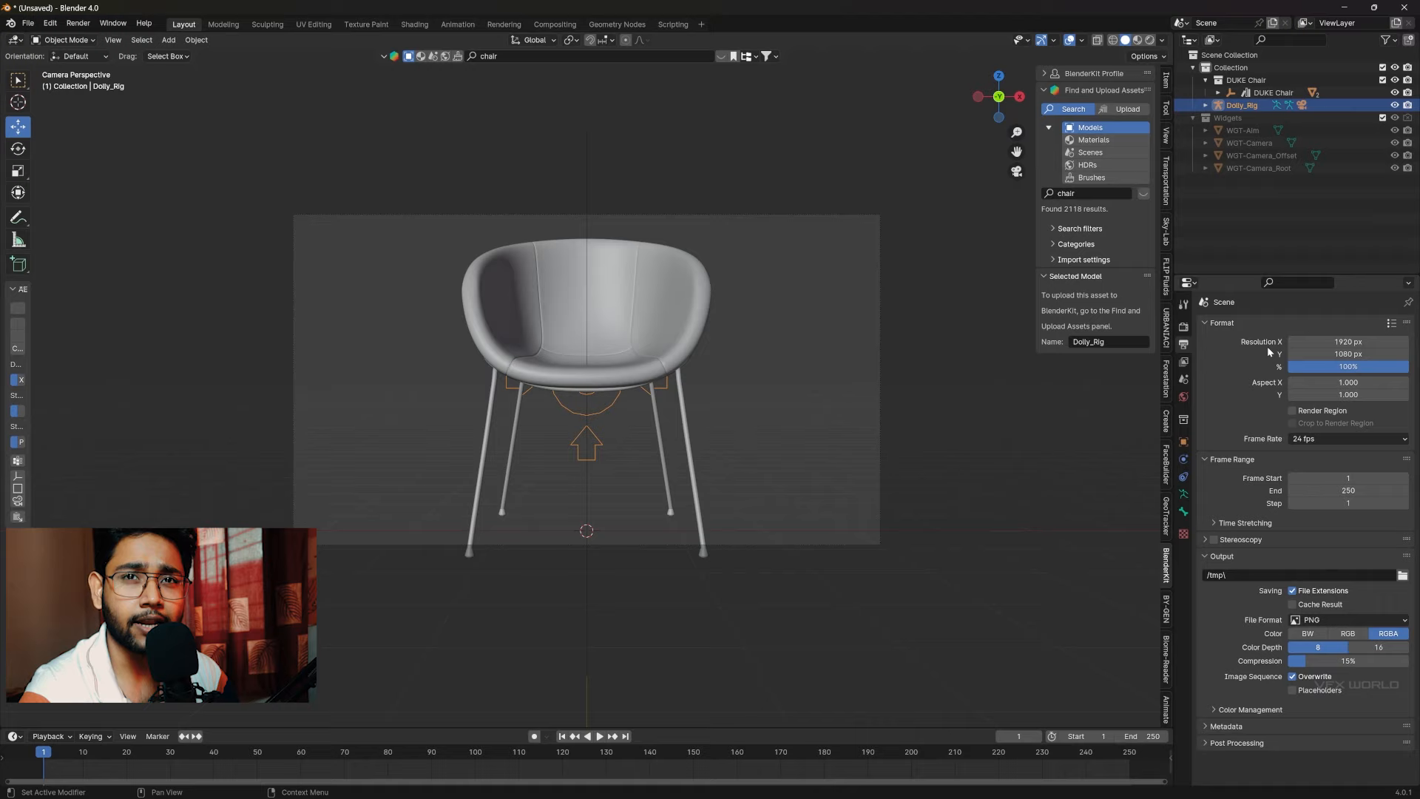
left_click(1323, 342)
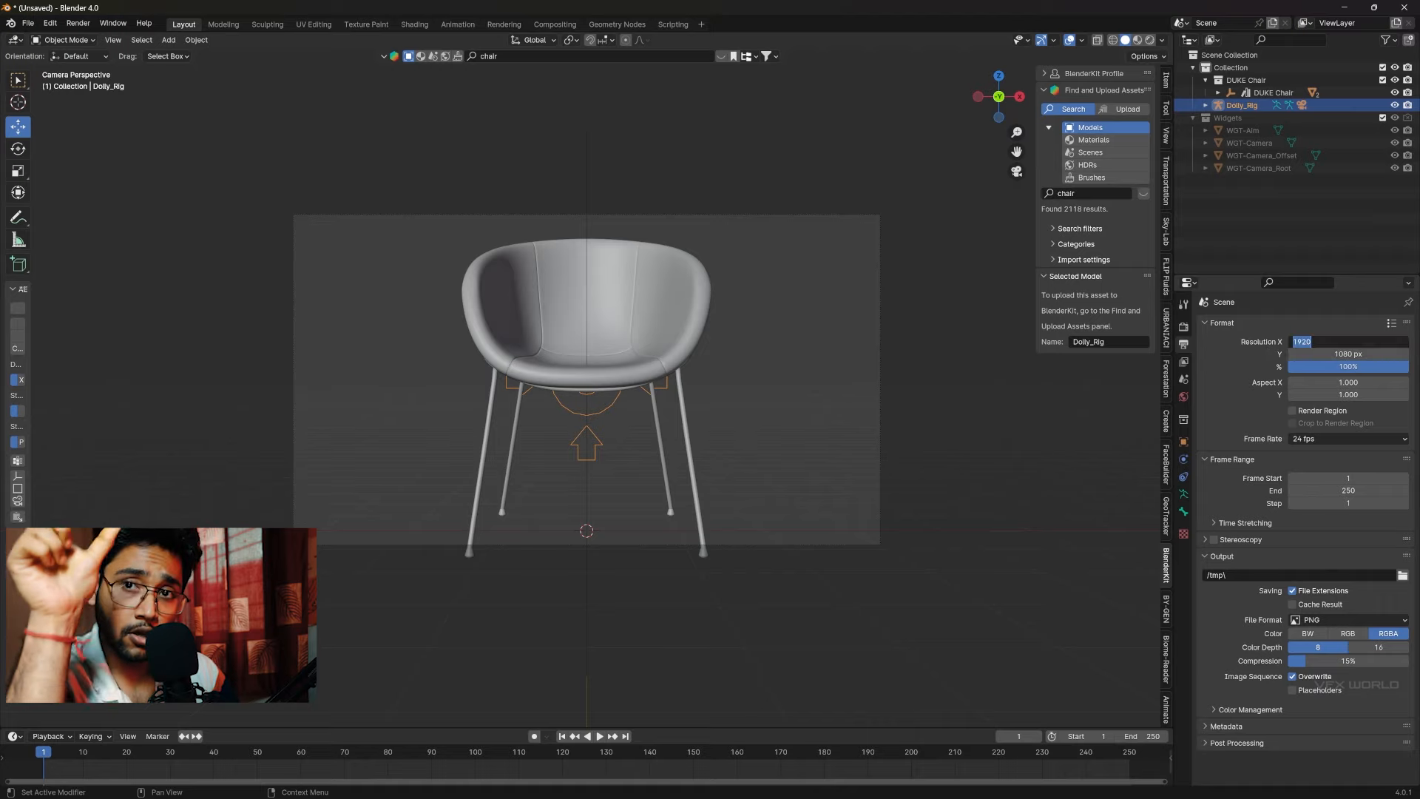
type("1080")
key("Tab")
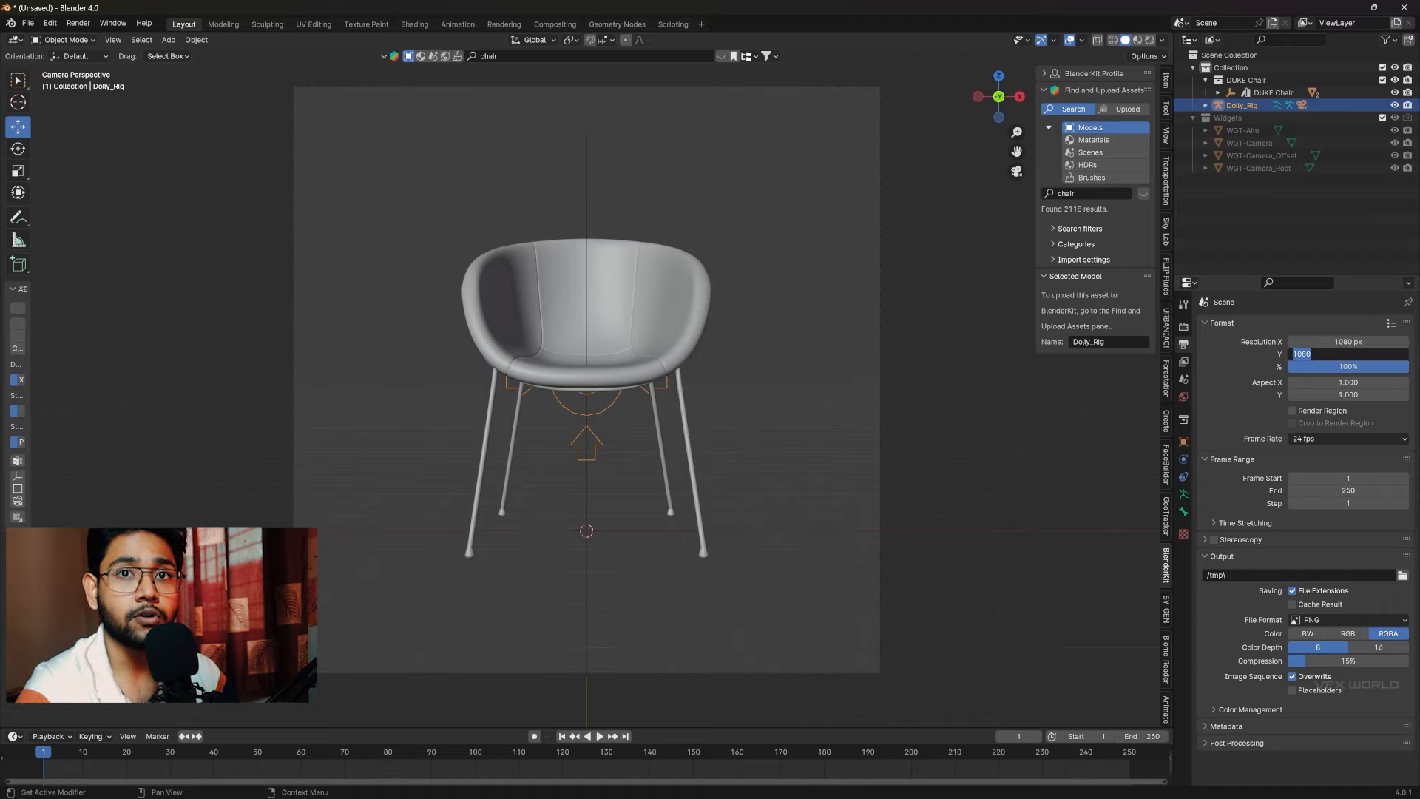
type("192")
key("Return")
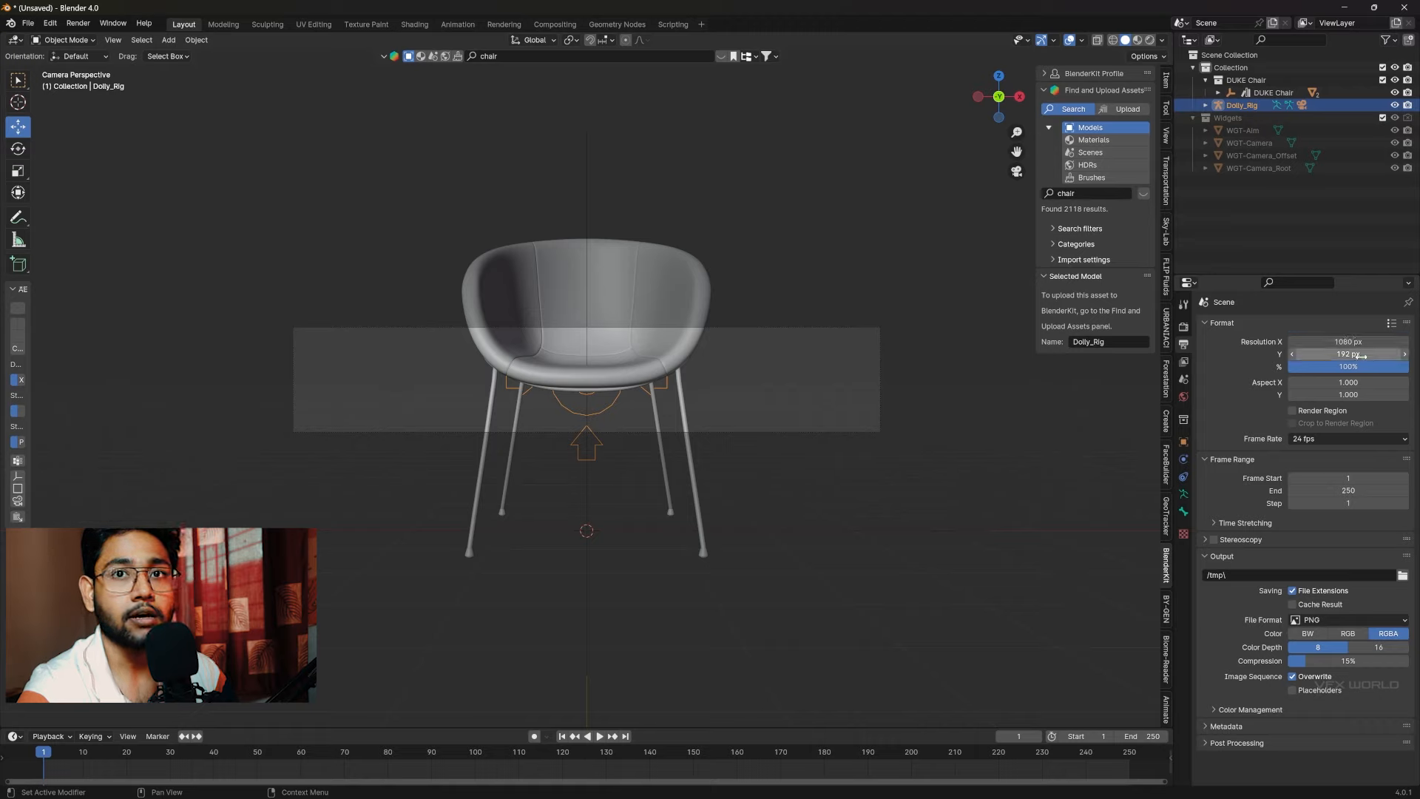
left_click(1365, 356)
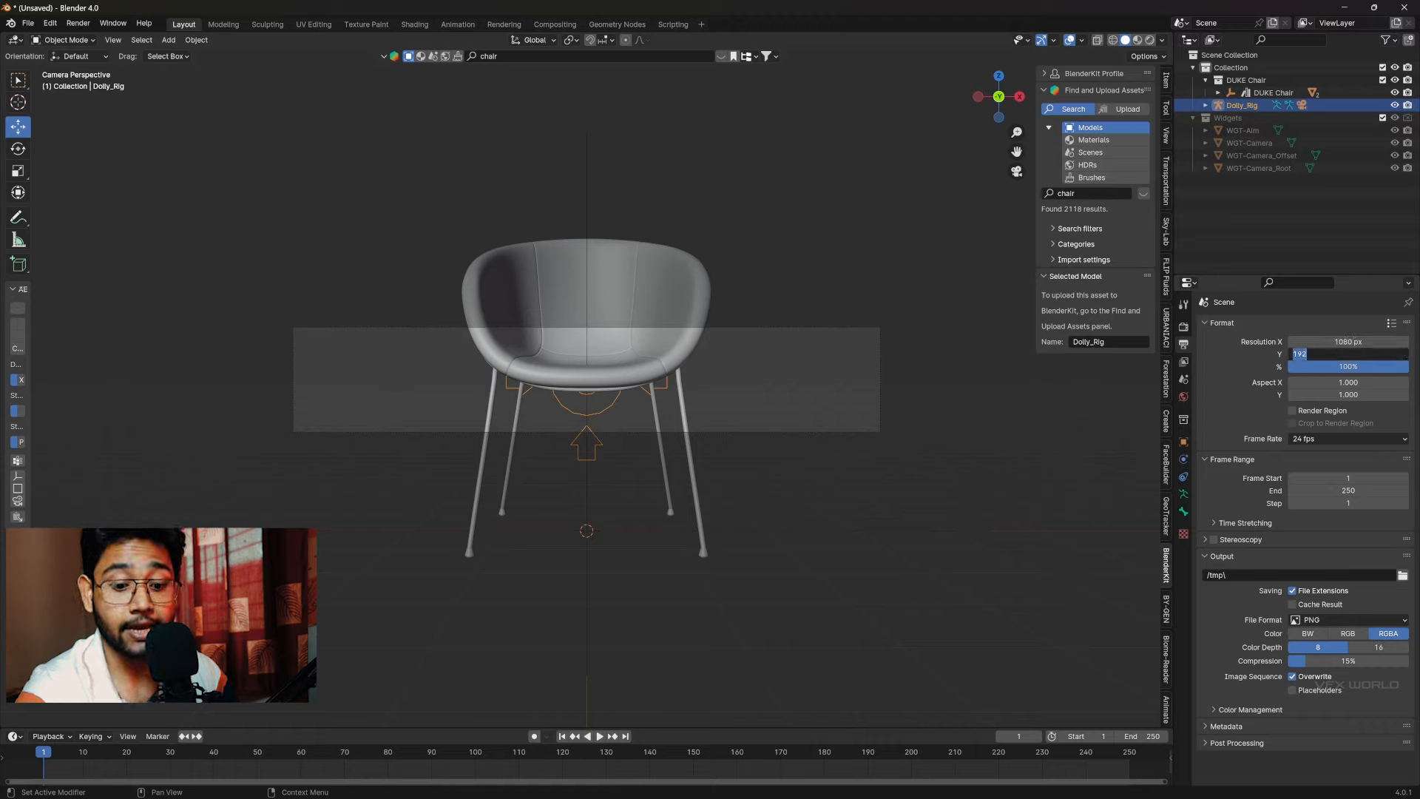
type("1920")
key("Return")
Split the 3D viewport into side-by-side perspective and camera views, and hide the sidebar in both
scroll(535, 498, "down", 5)
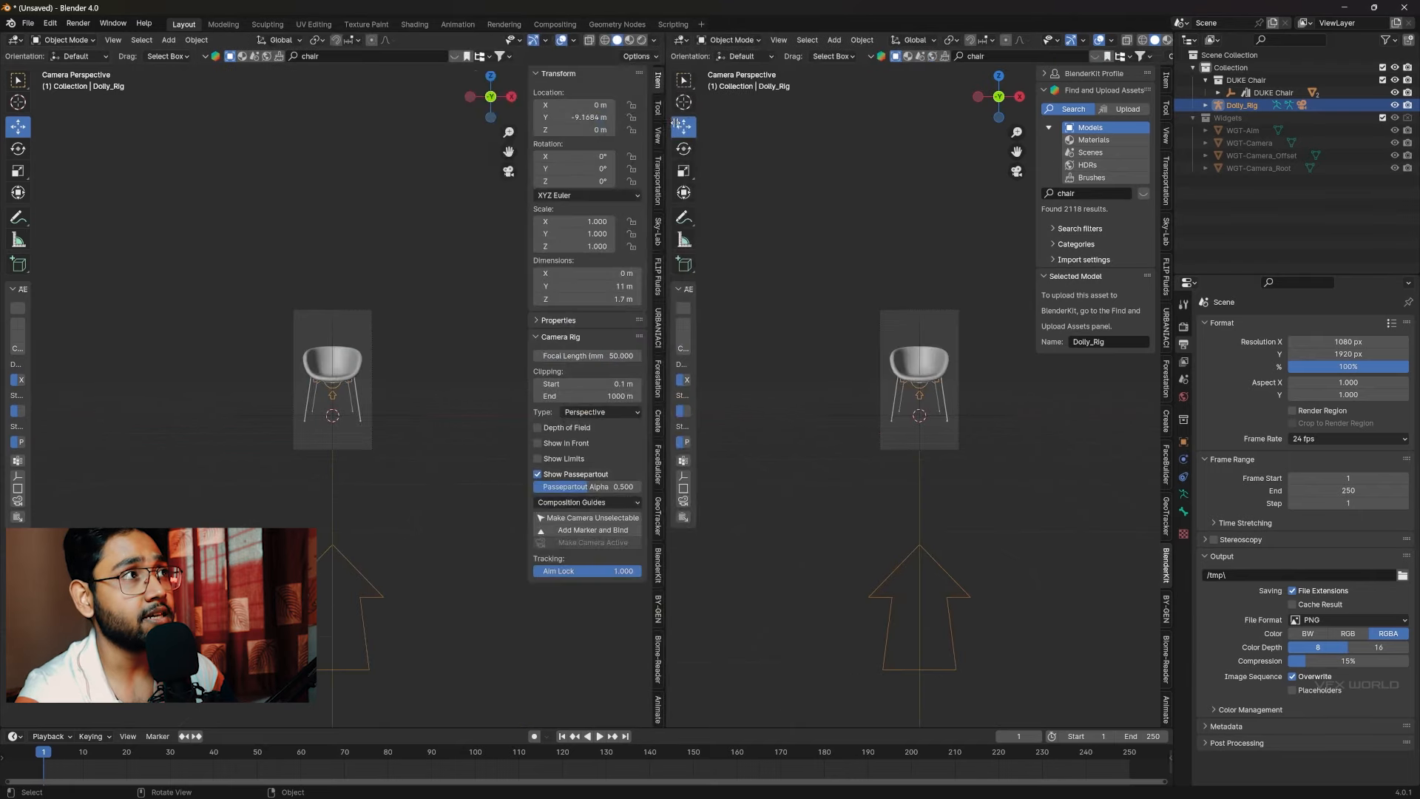
key("n")
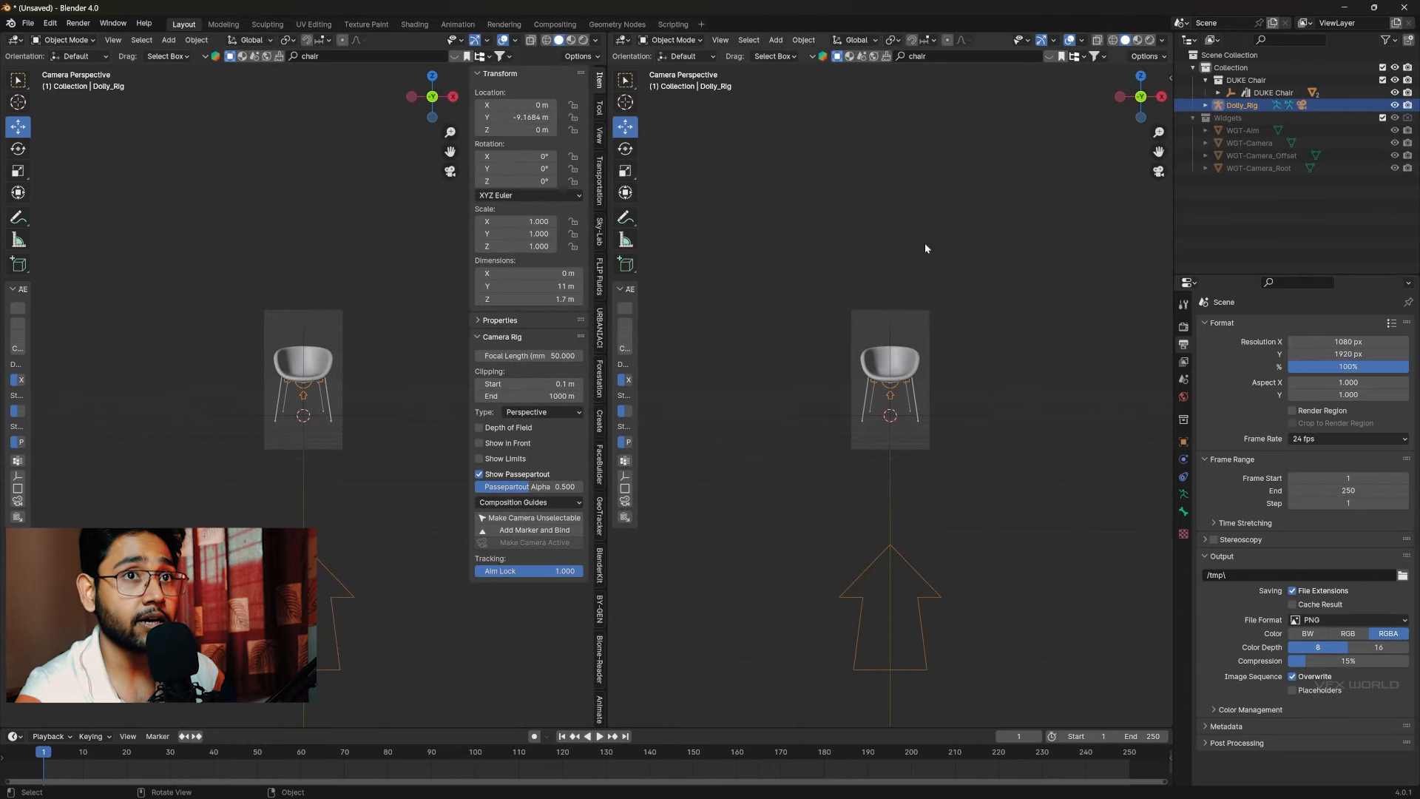
left_click(372, 189)
key("n")
middle_click_drag(374, 210, 413, 477)
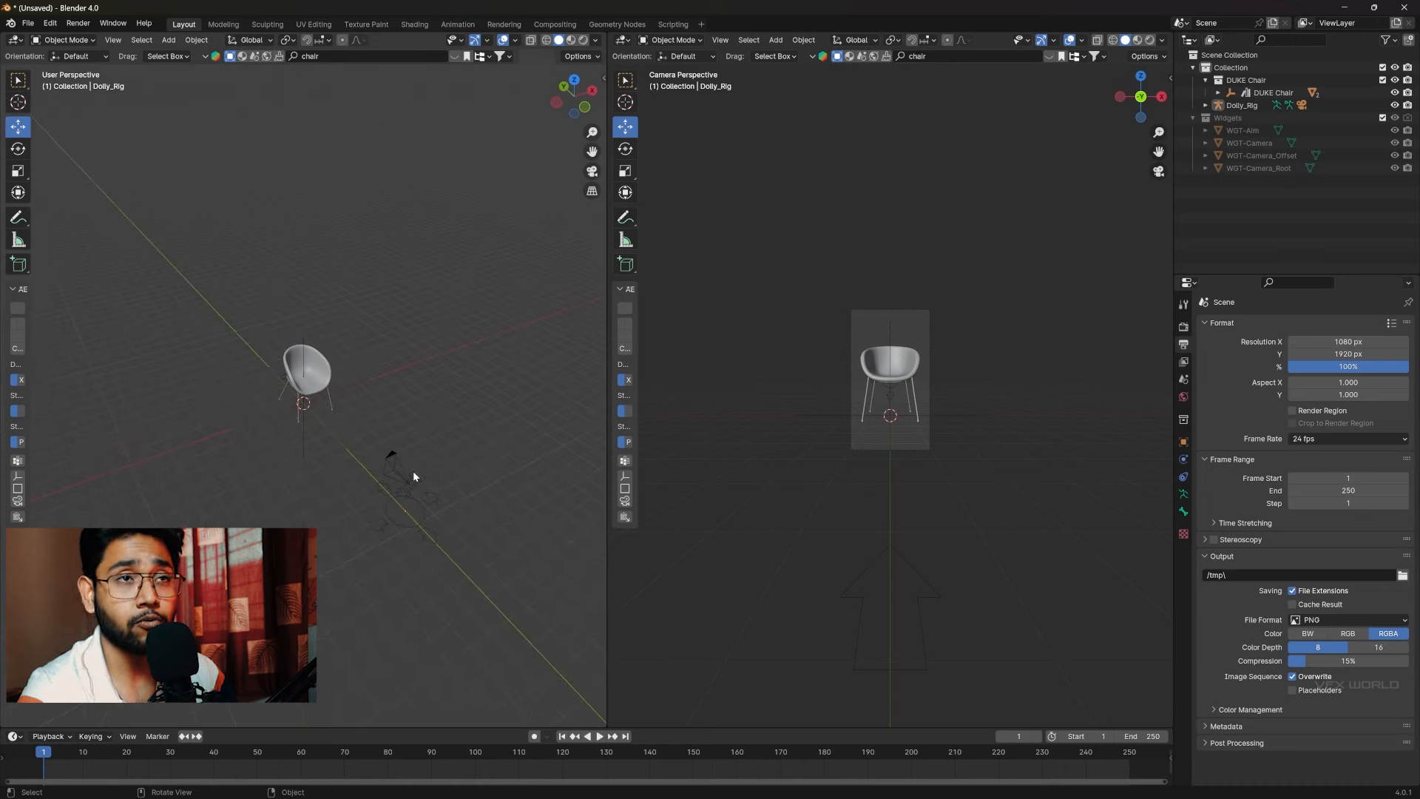
scroll(1004, 349, "up", 3)
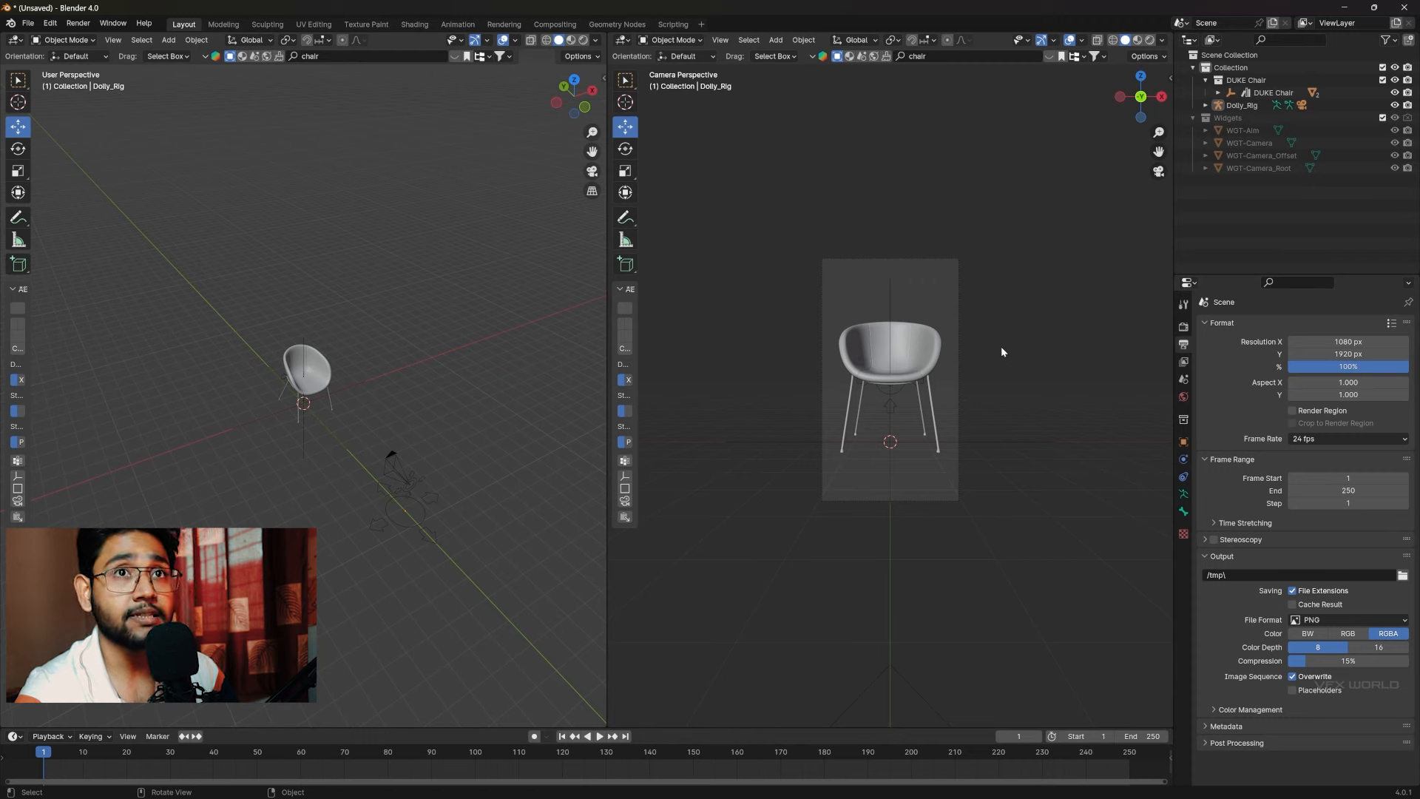
Show the dolly rig's camera settings and set the Passepartout Alpha to 1.000
key("n")
left_click(1241, 105)
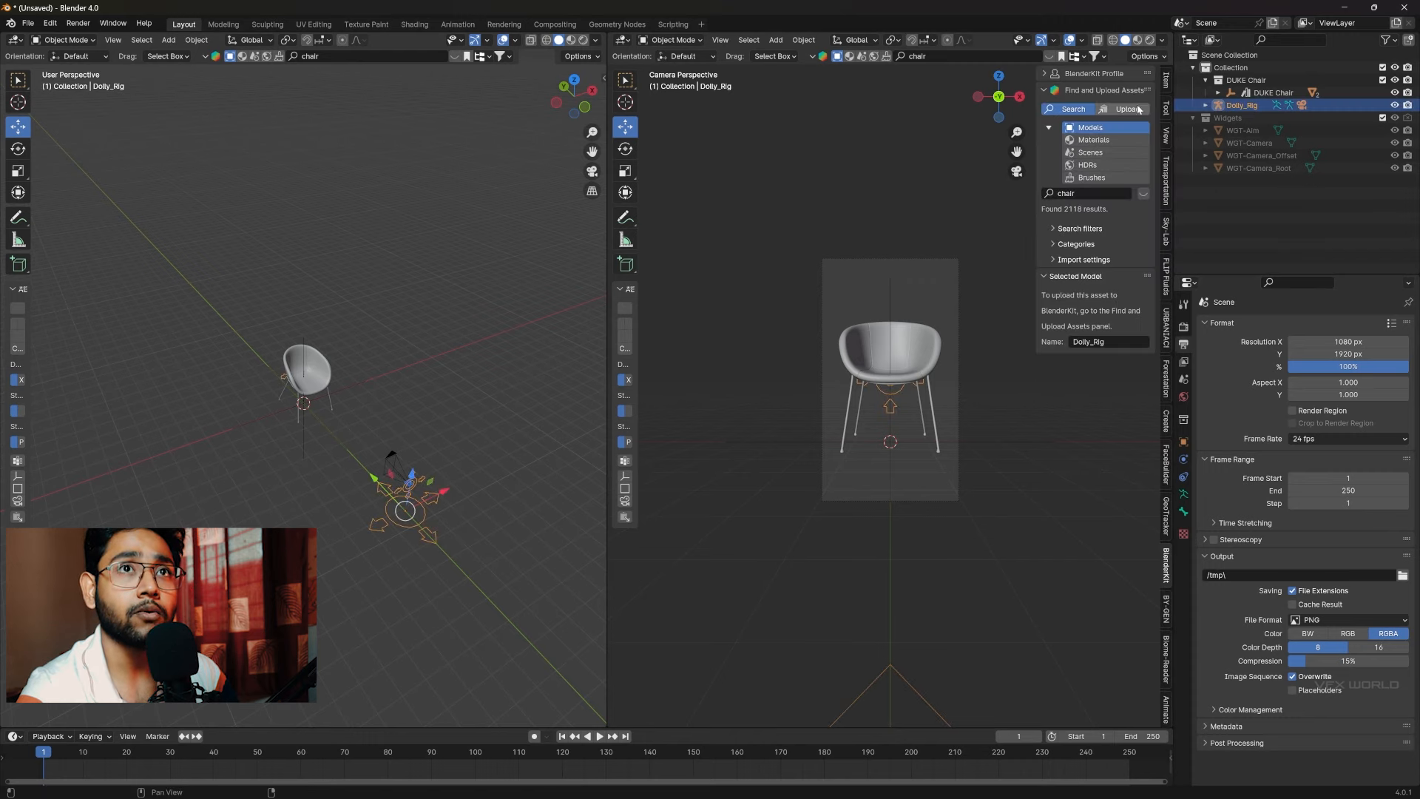
left_click(1165, 80)
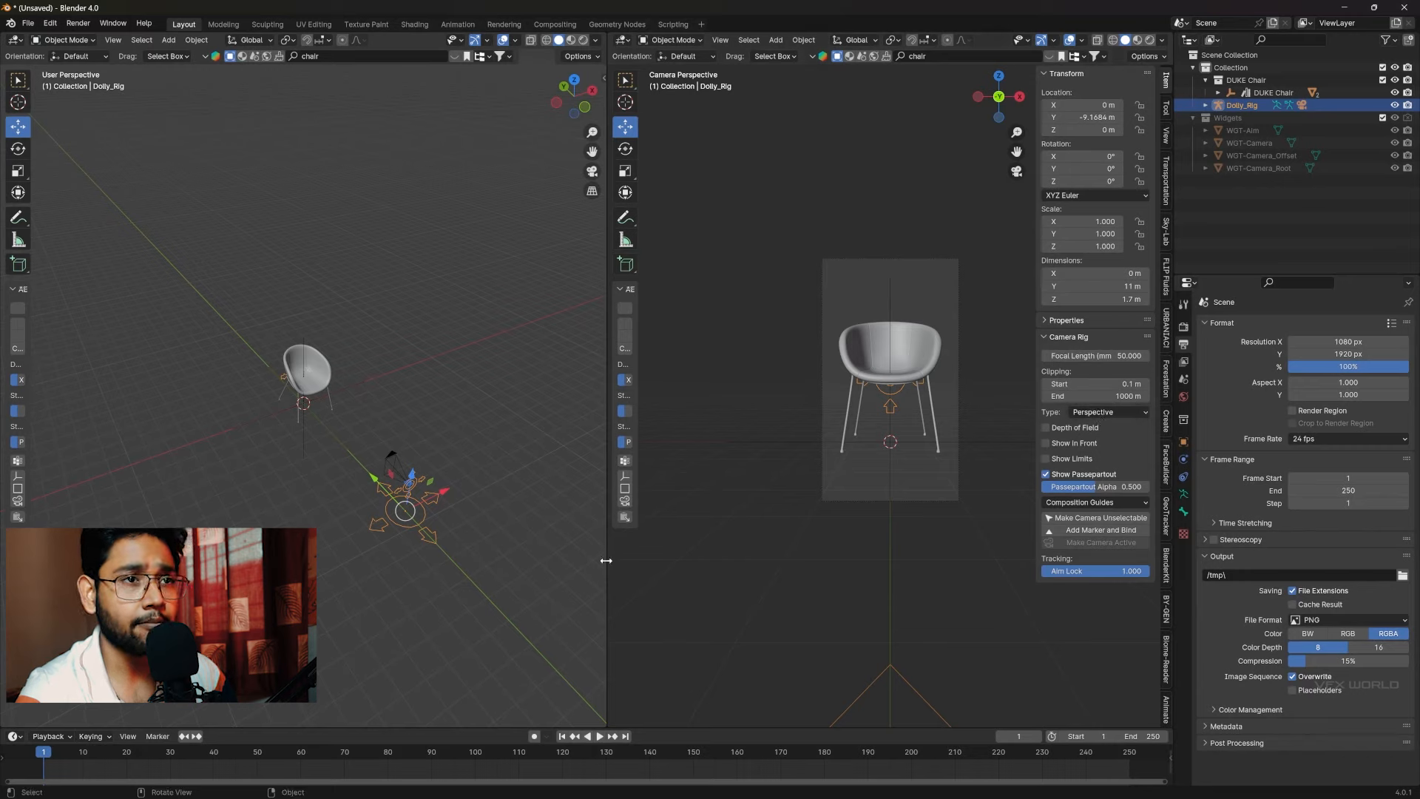
left_click_drag(1093, 487, 1147, 486)
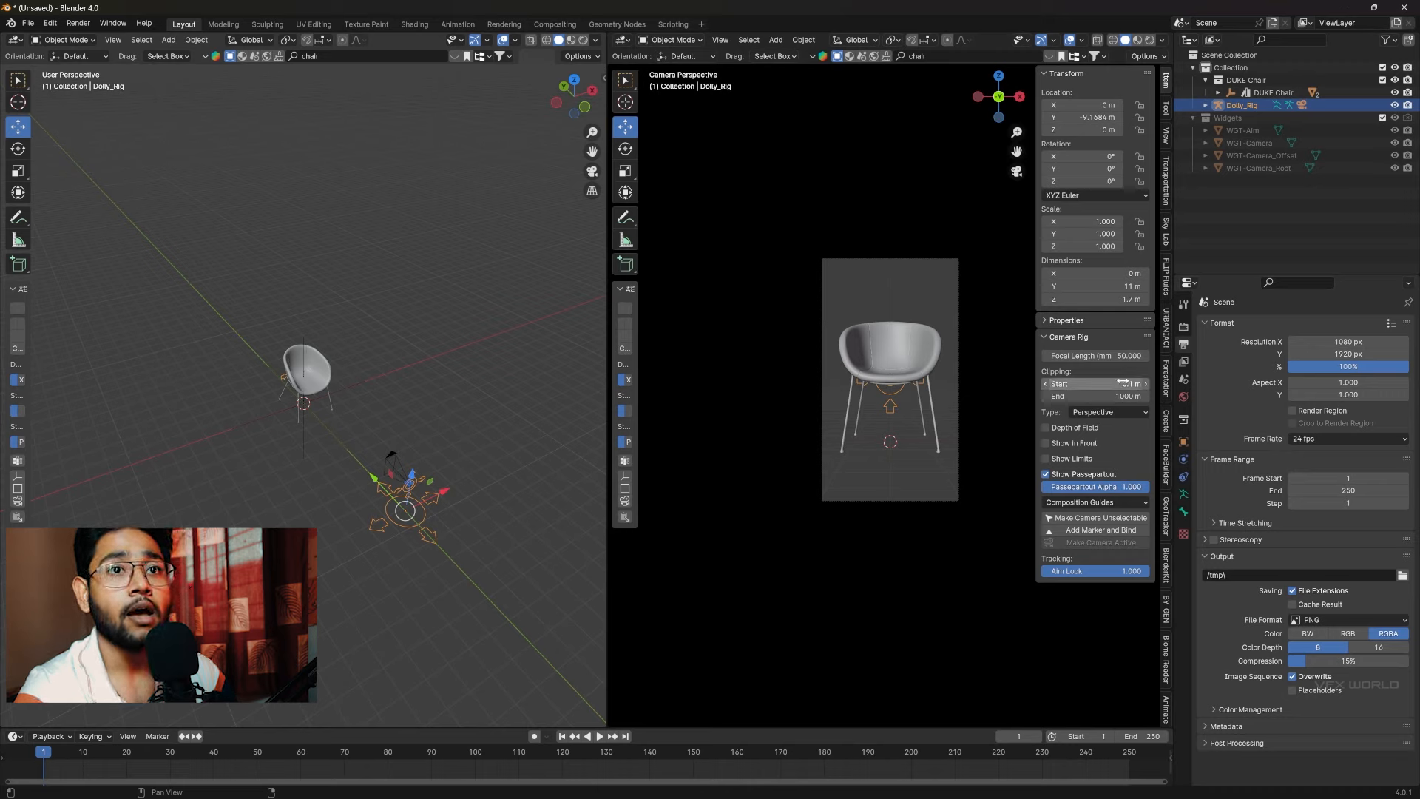
Set the rig camera's focal length to 35 mm
left_click_drag(1109, 355, 1071, 356)
left_click(1115, 356)
type("55")
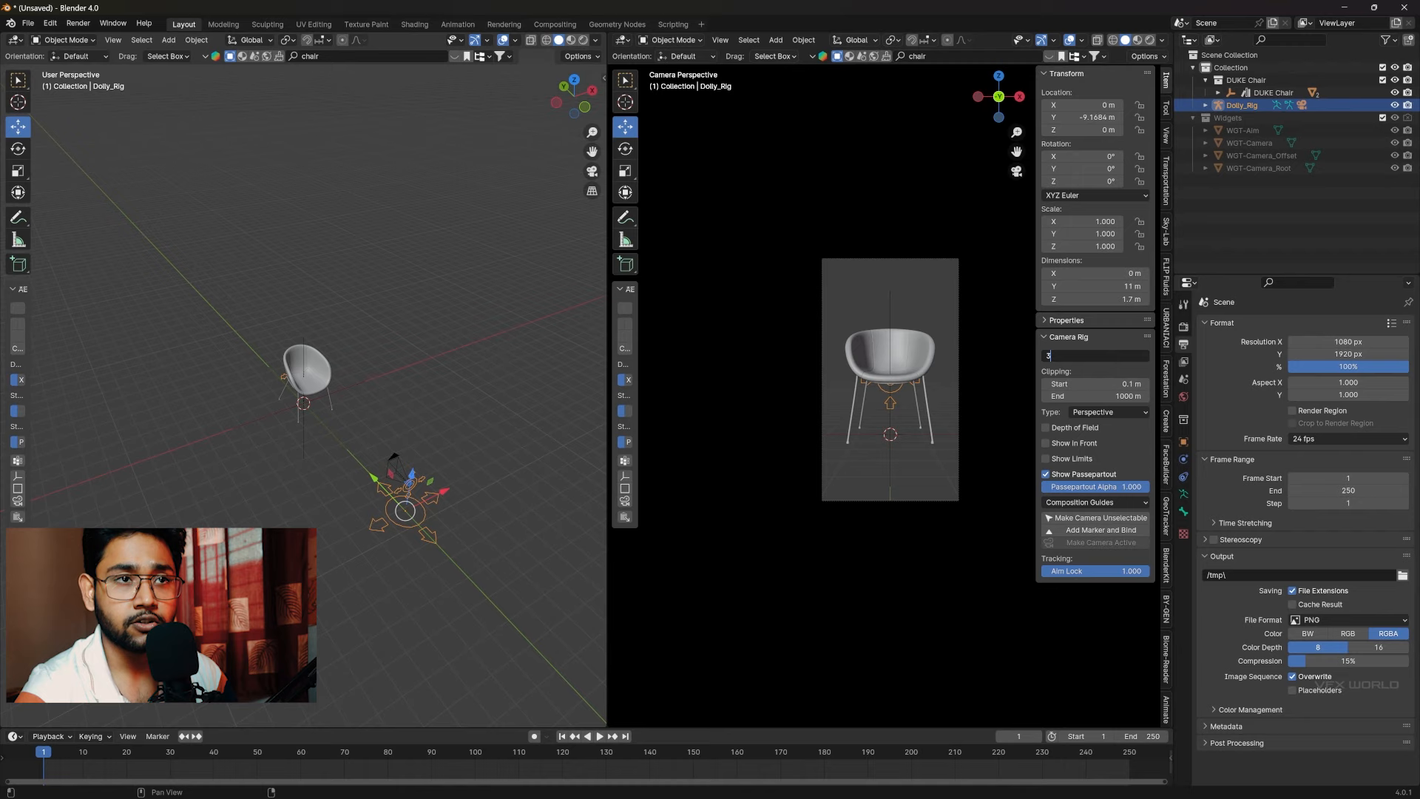
key("Return")
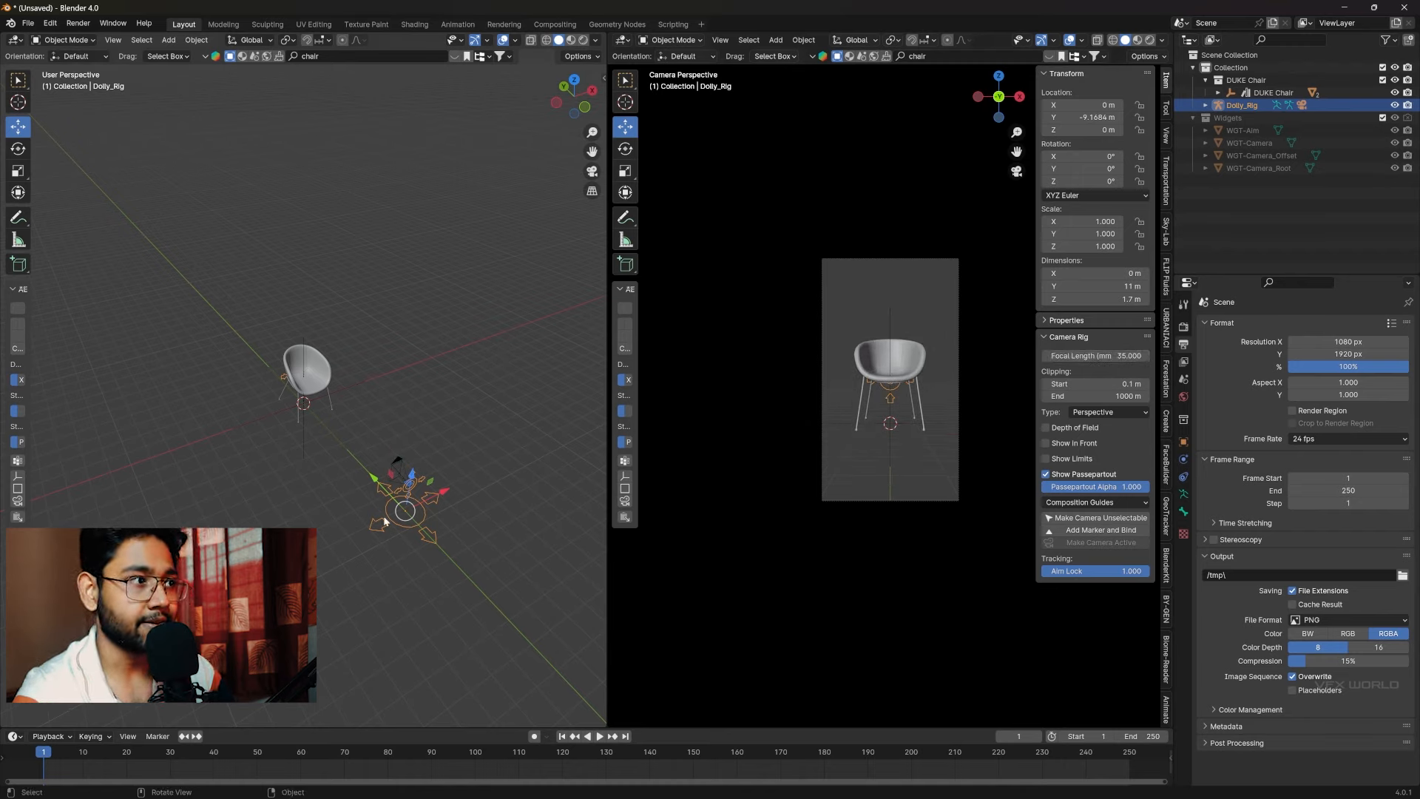
Try moving the whole dolly rig in Object Mode, undo the moves and deselect the rig
middle_click_drag(385, 522, 407, 506)
scroll(416, 451, "down", 3)
key("g")
left_click(348, 492)
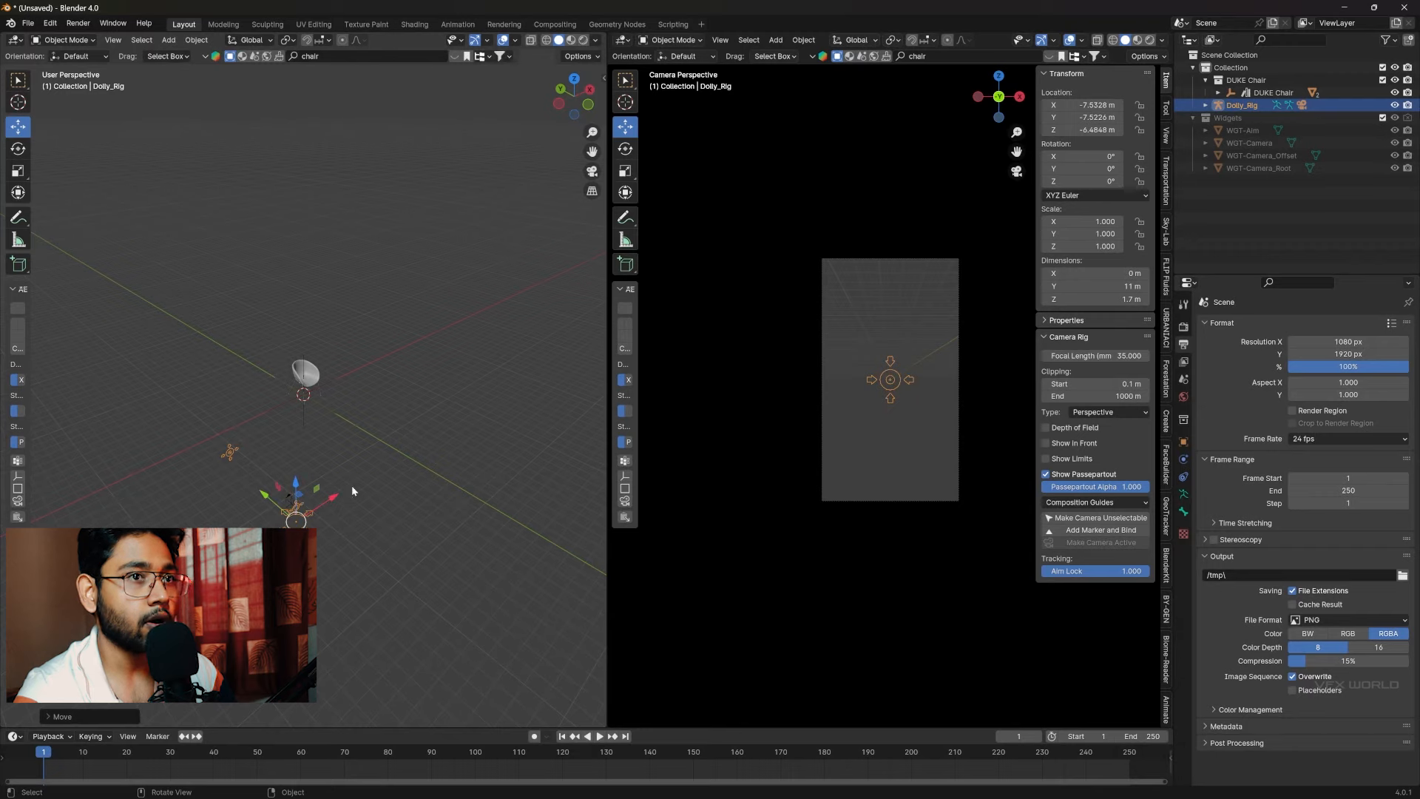
key("ctrl+z")
left_click_drag(404, 418, 392, 425)
key("ctrl+z")
left_click(447, 390)
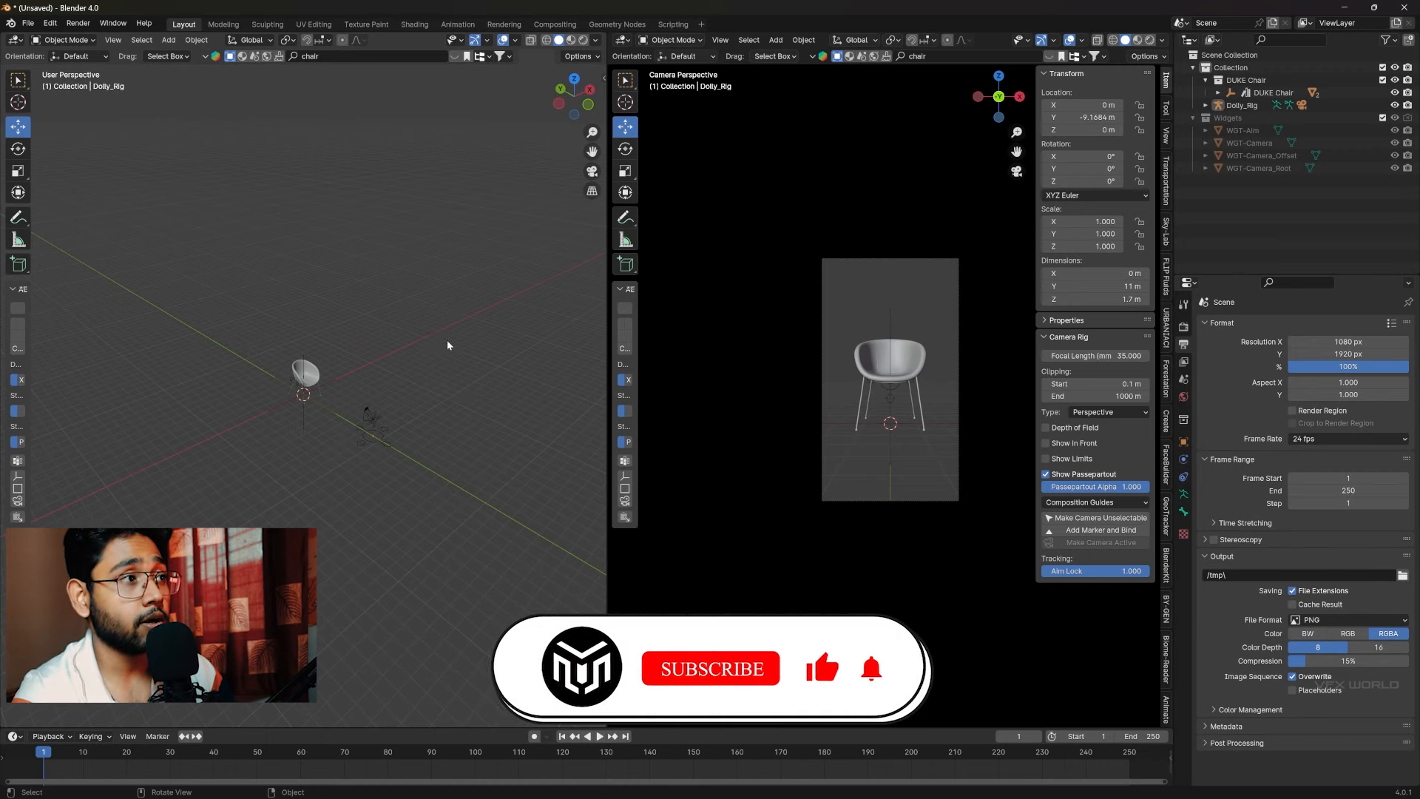
Switch the dolly rig to Pose Mode and select its Camera bone with the Move tool active
left_click(63, 39)
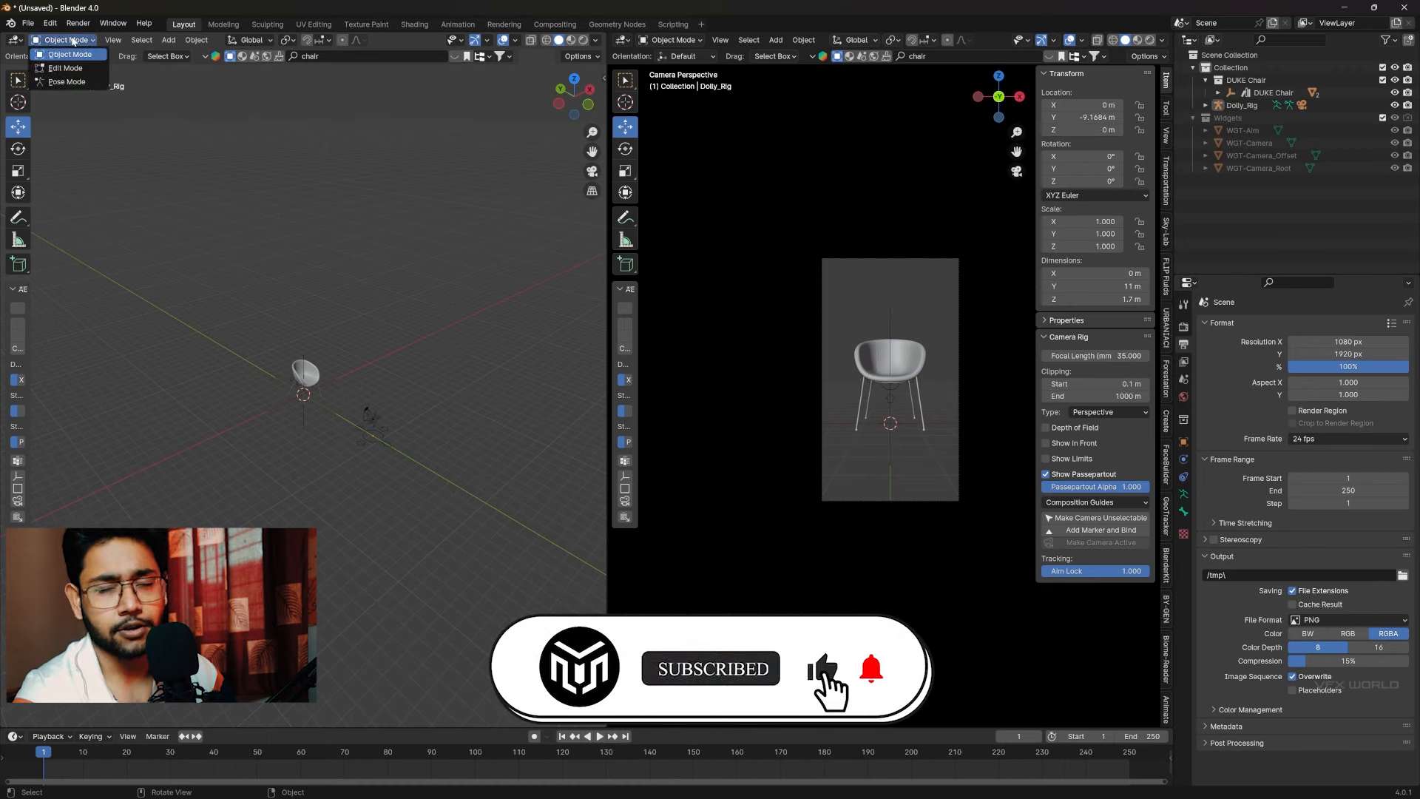
left_click(67, 82)
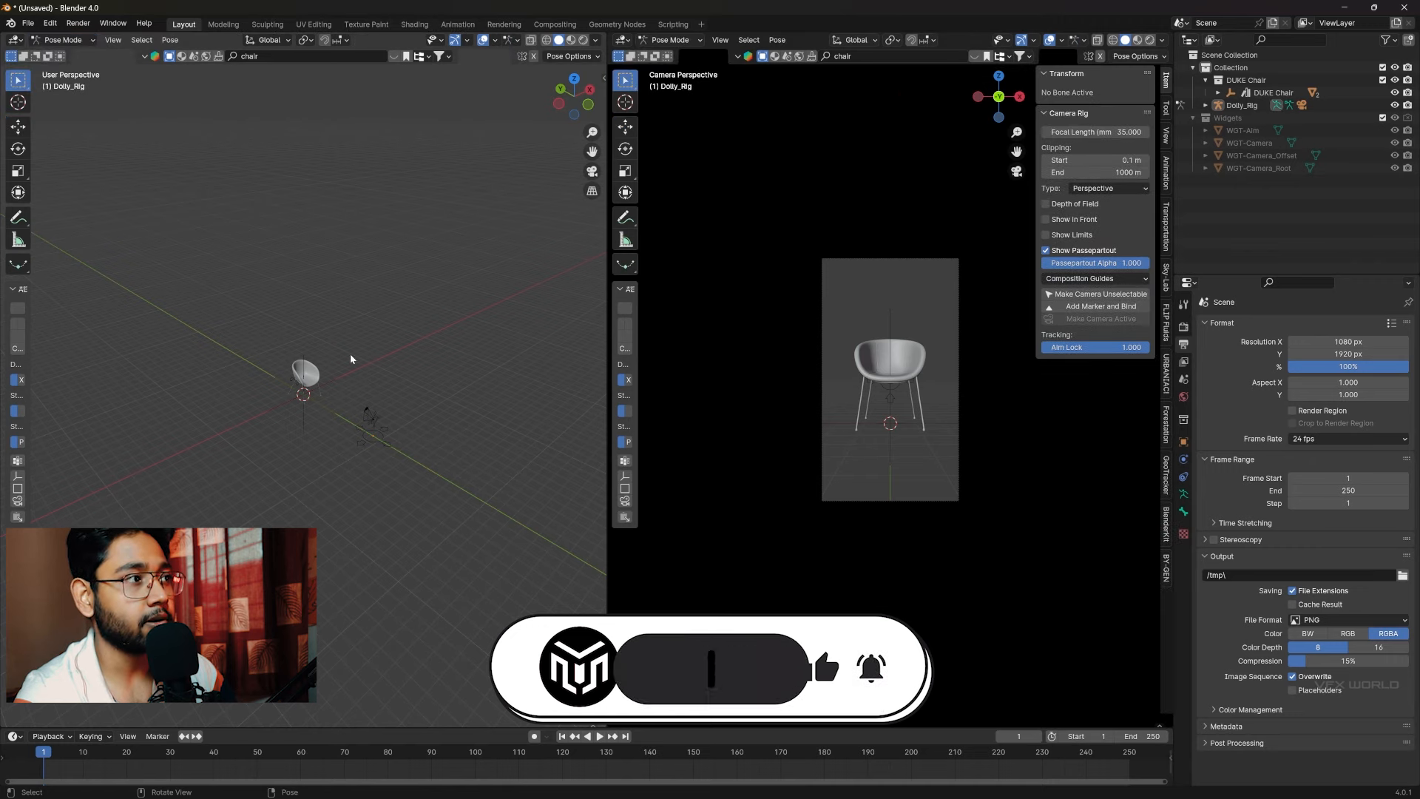
middle_click_drag(413, 385, 417, 385)
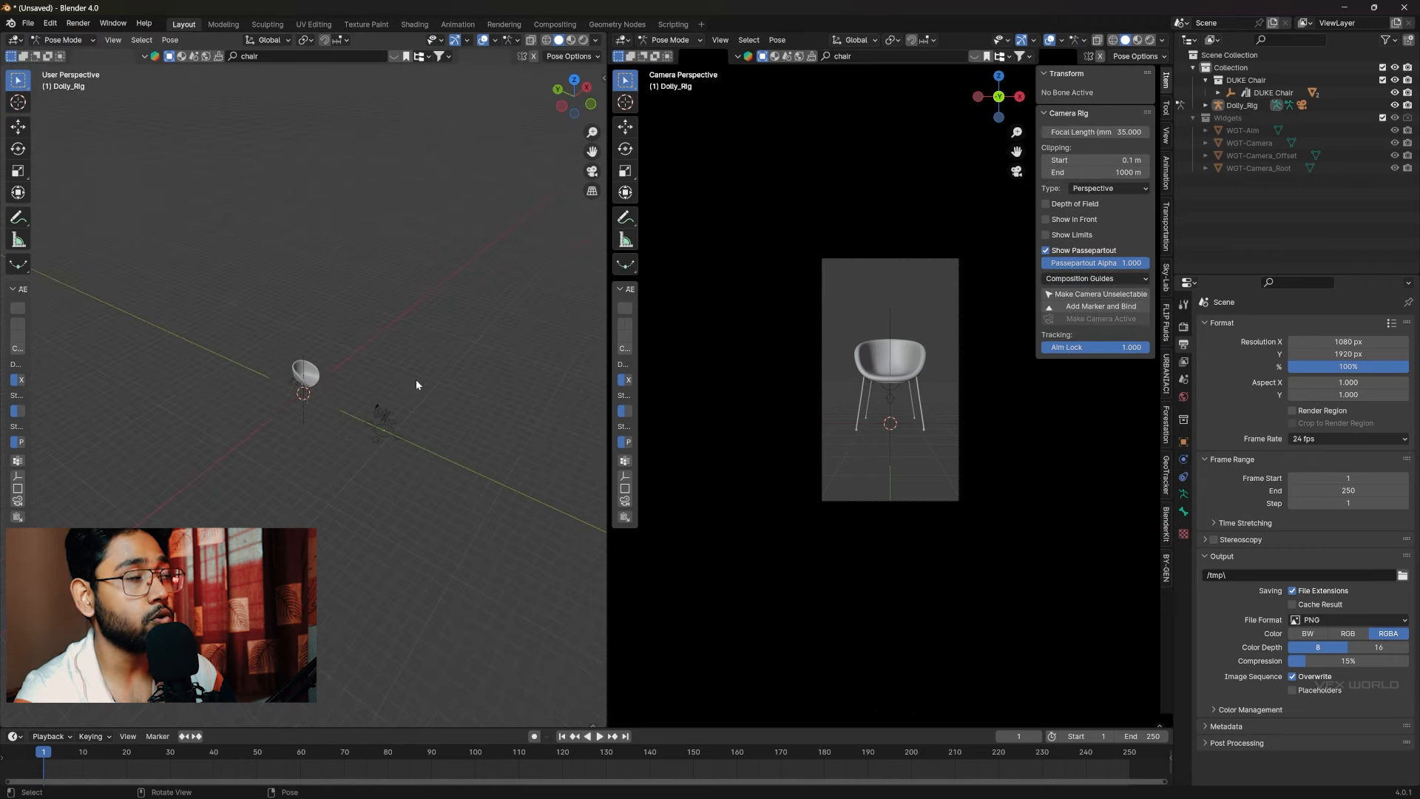
left_click(385, 419)
scroll(414, 444, "up", 2)
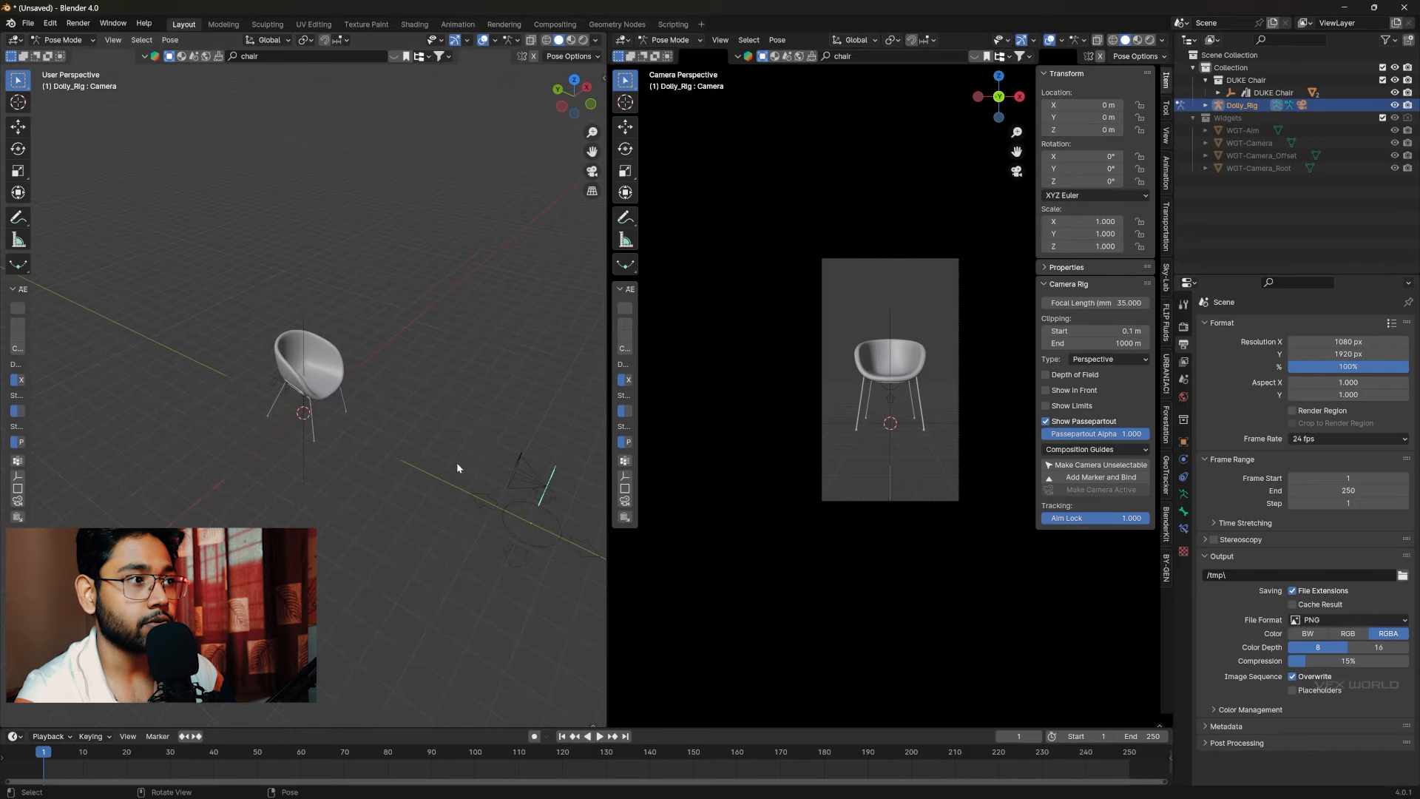
scroll(388, 287, "up", 2)
left_click(17, 127)
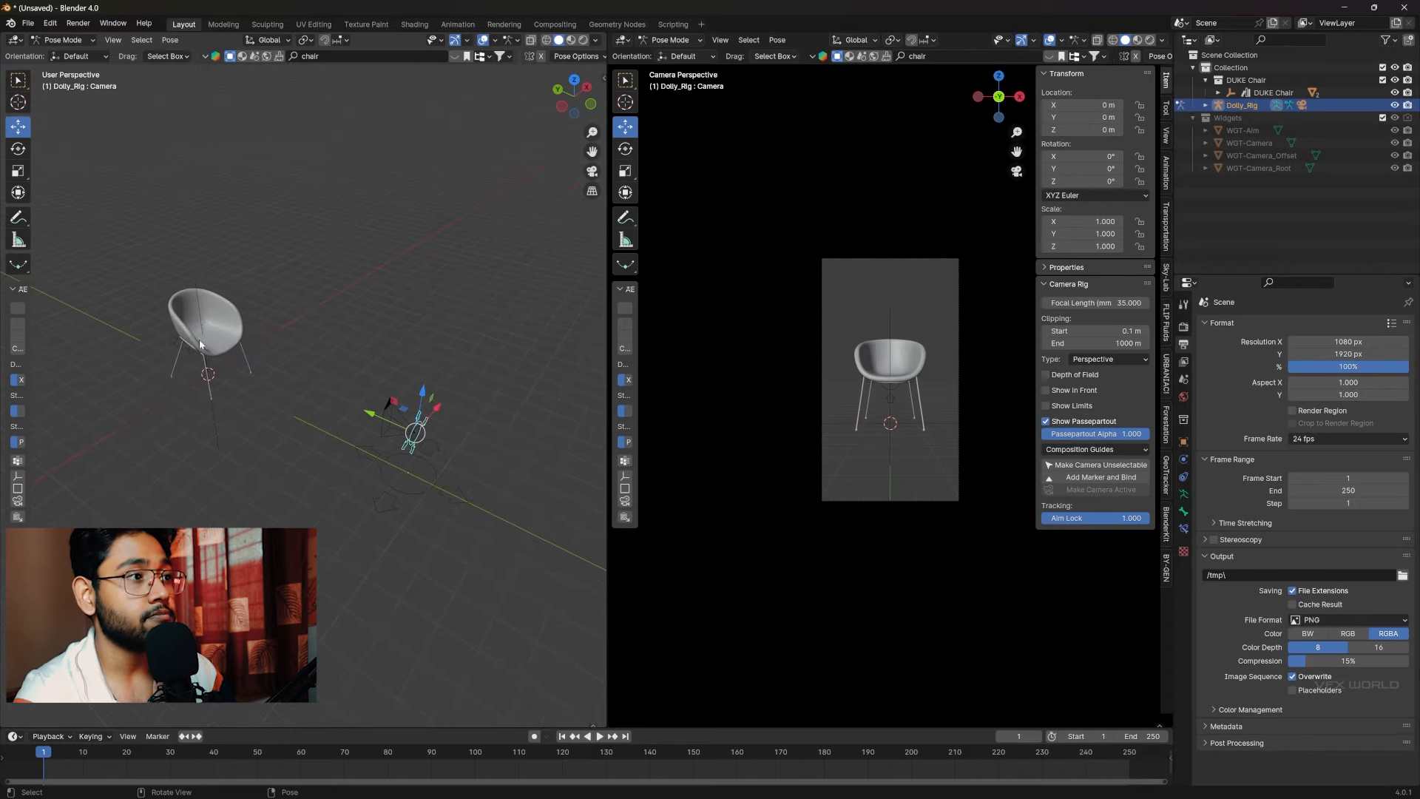
With auto keying on, key the Camera bone at frame 1 at X about -4.82 m and Z about 4.15 m
left_click_drag(436, 416, 358, 484)
key("alt+g")
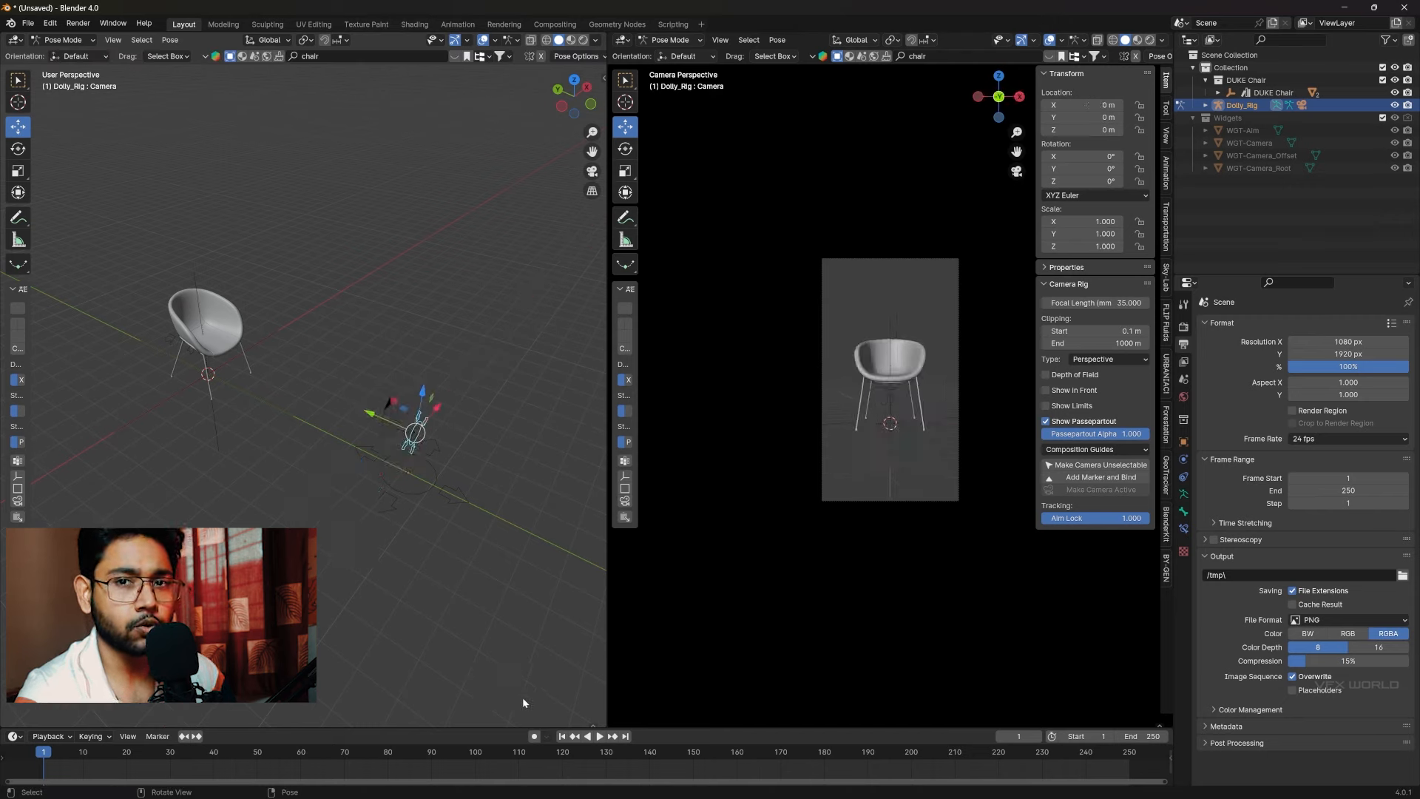
left_click_drag(438, 414, 330, 375)
key("z")
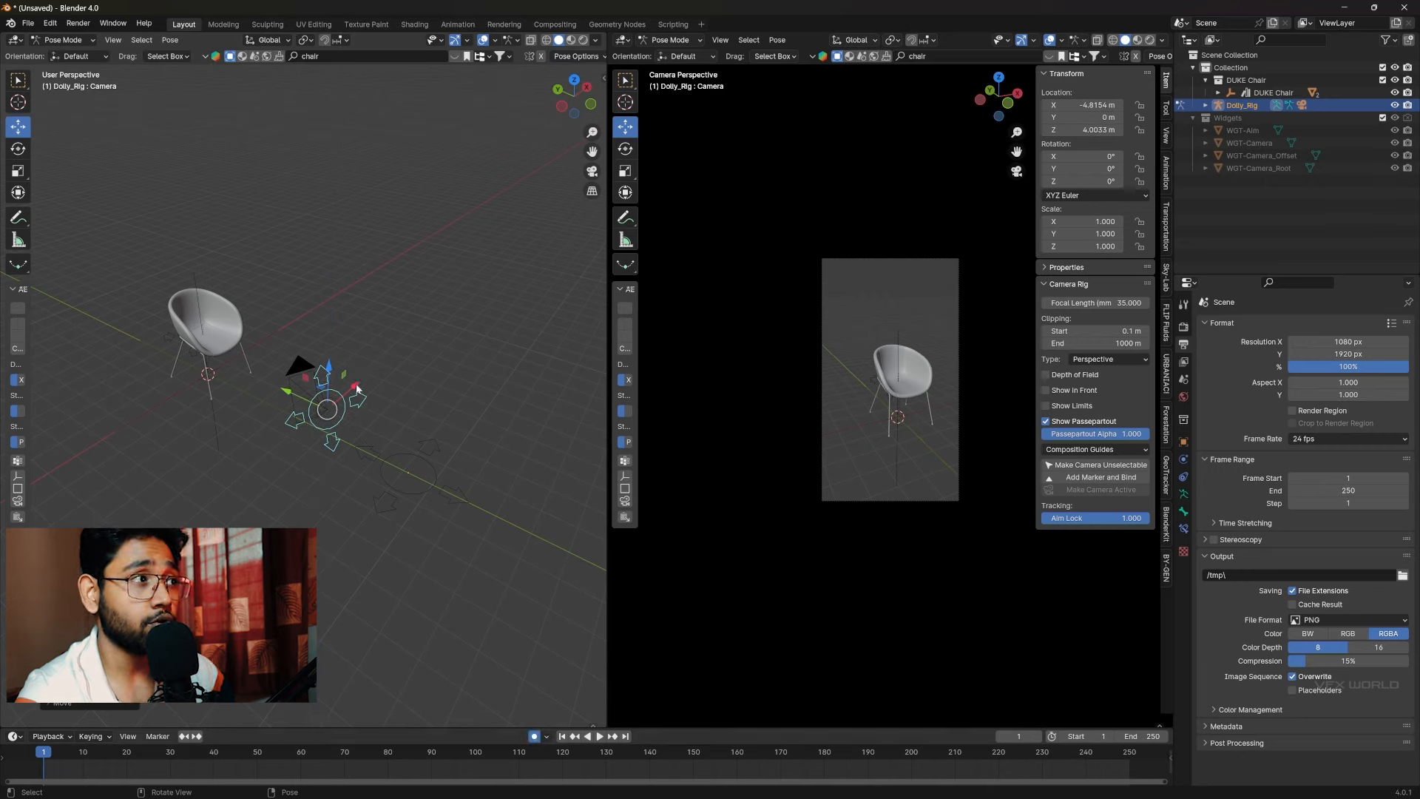
left_click_drag(333, 373, 331, 362)
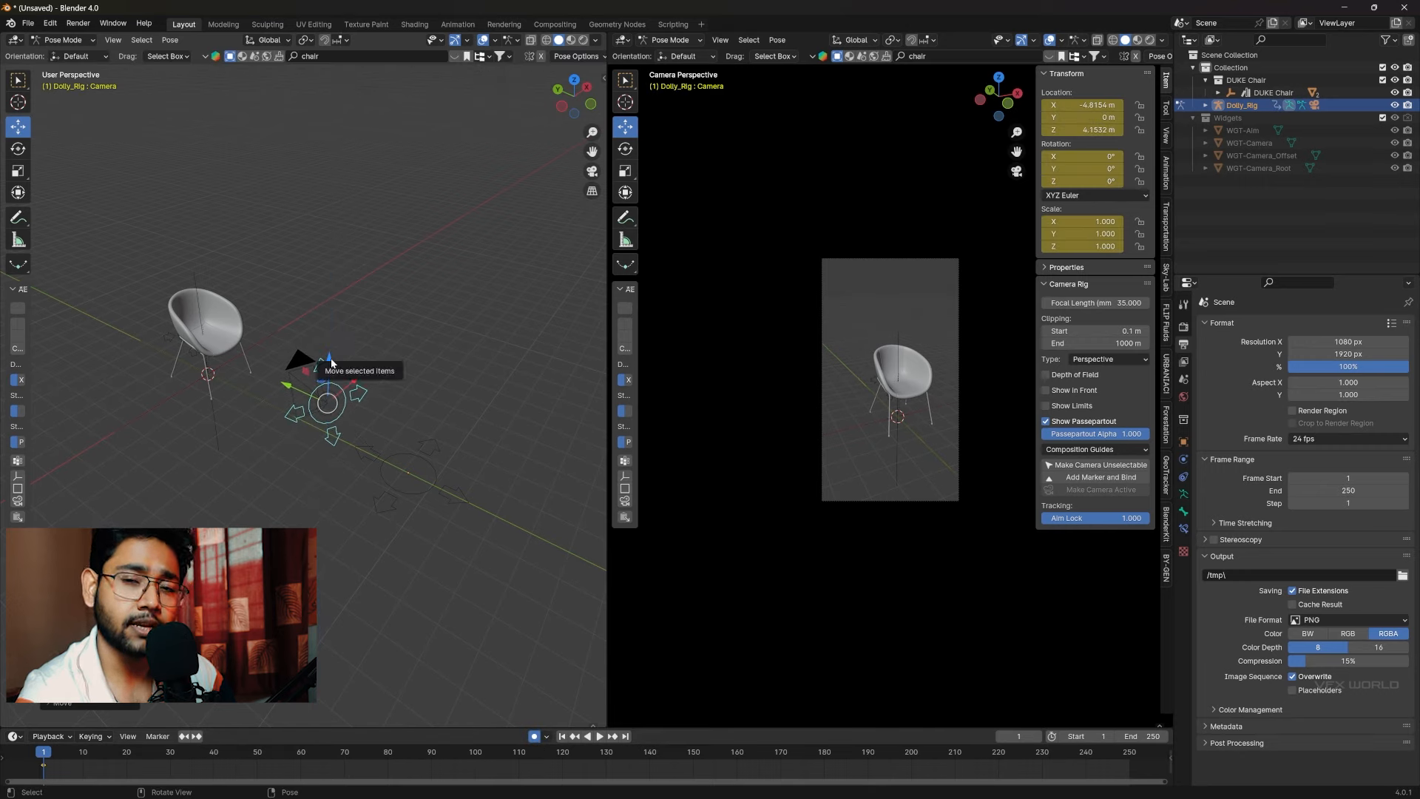
Key the rig's Aim bone at frame 1 by moving it to X about 0.26 m
left_click(169, 339)
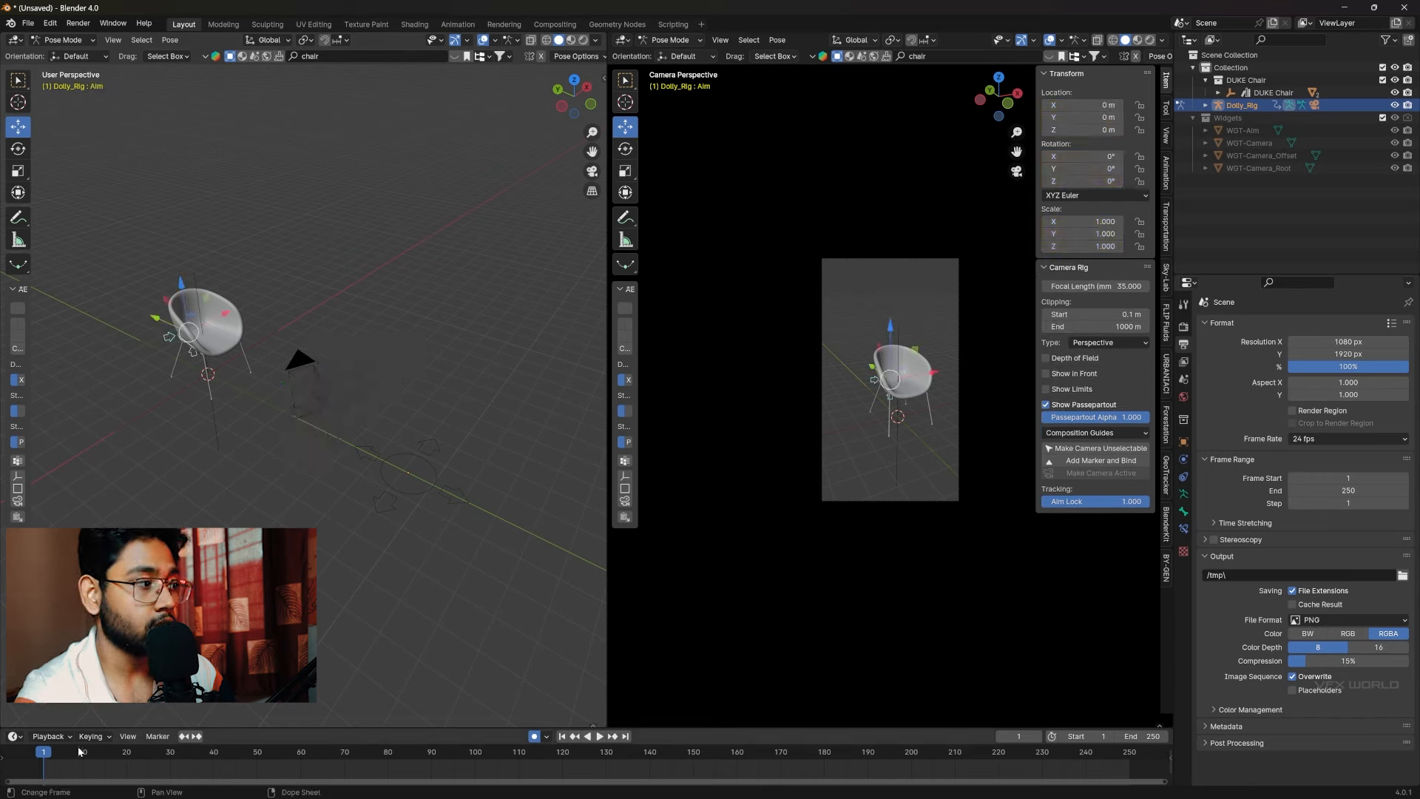
left_click_drag(220, 316, 327, 451)
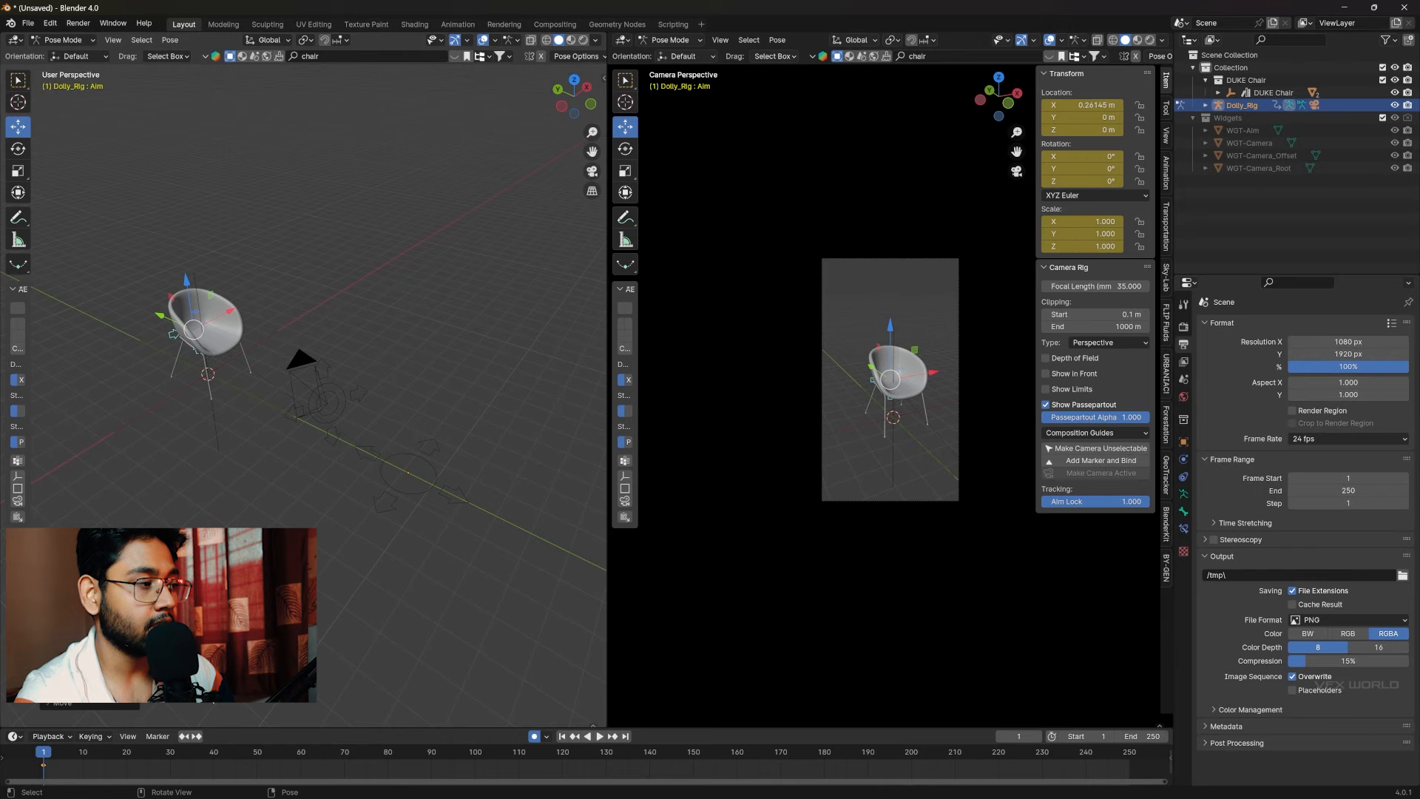
Key the Camera bone at frame 10 close to the chair, at X about 1.86 m, Y about 6.41 m and Z about -0.02 m
left_click(347, 400)
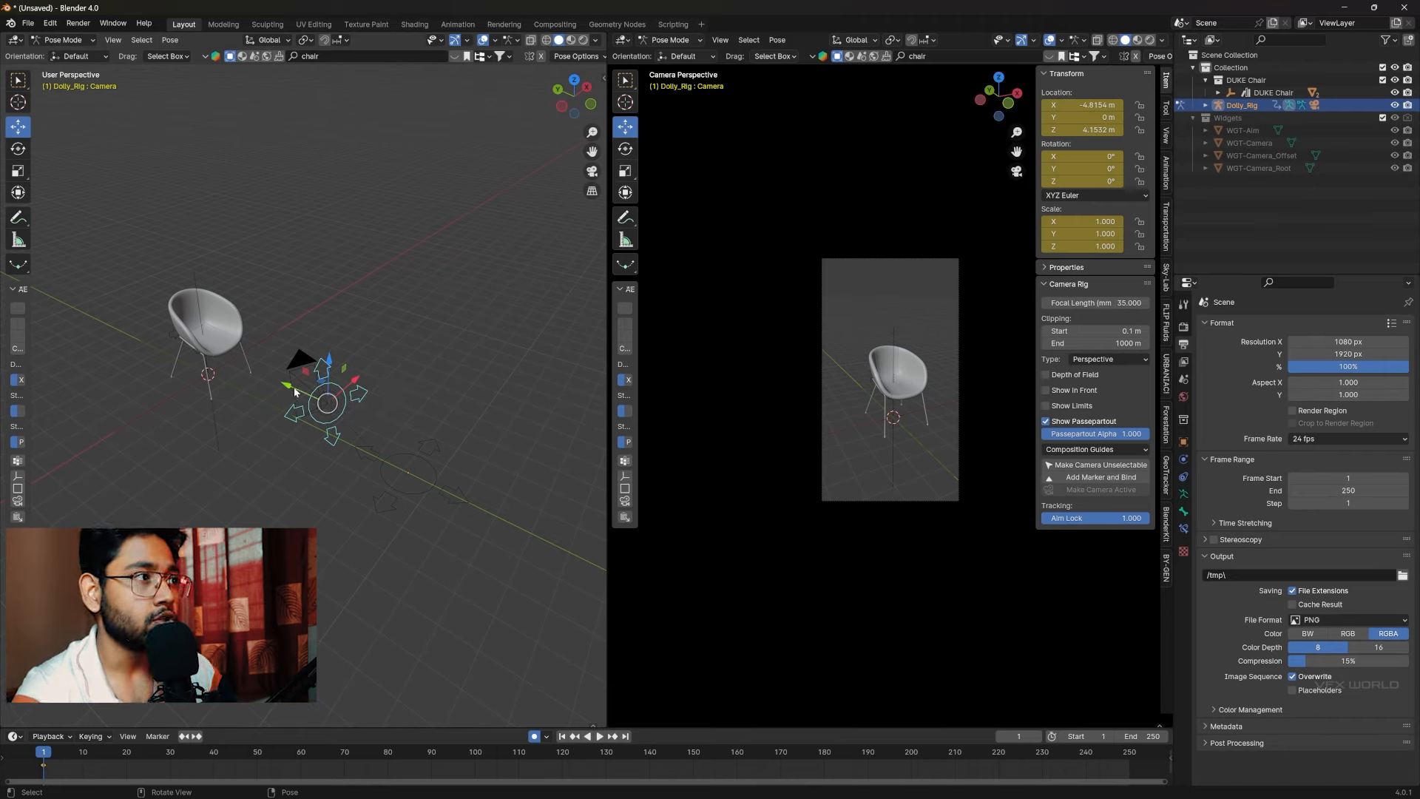
left_click(82, 759)
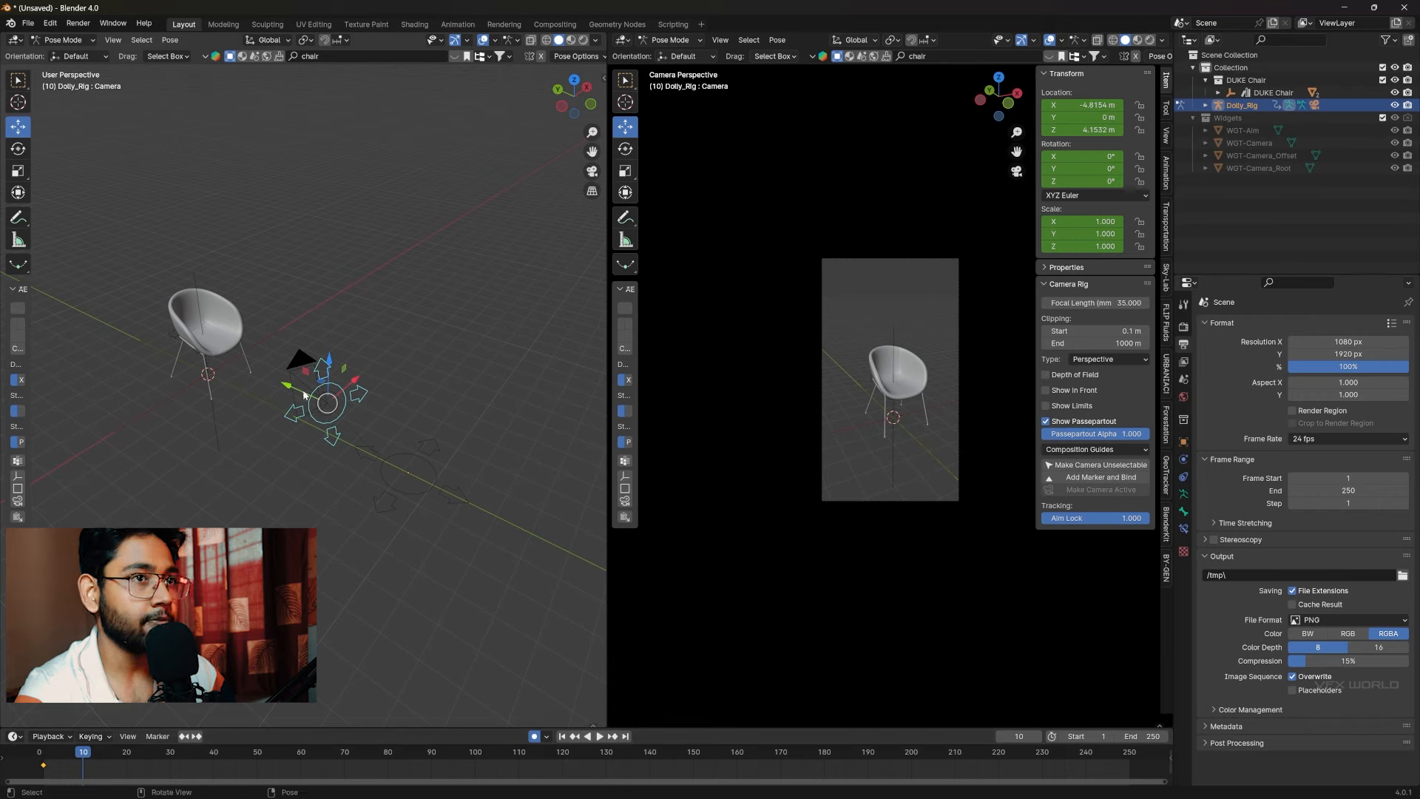
left_click_drag(329, 360, 450, 238)
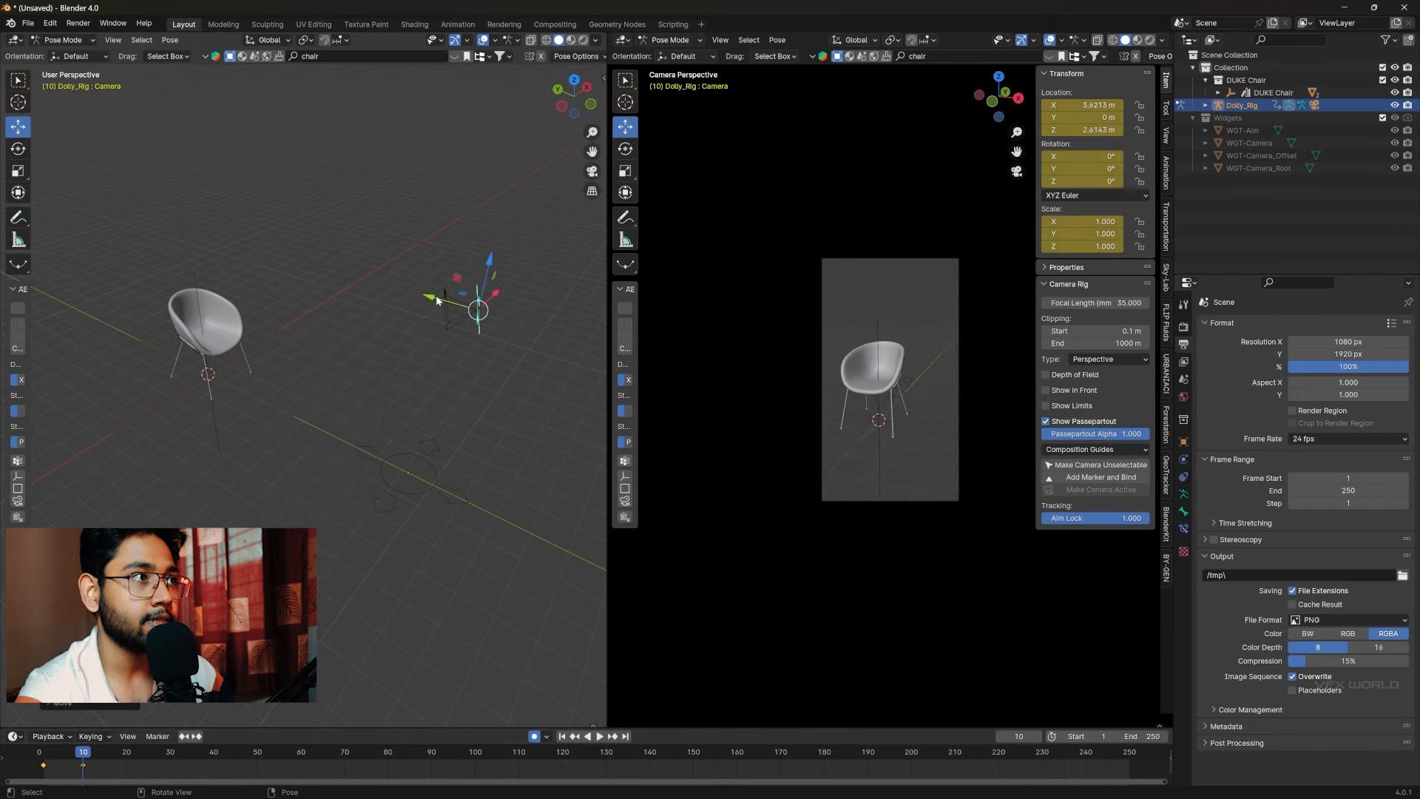
left_click_drag(437, 301, 257, 306)
left_click_drag(343, 248, 290, 308)
mouse_move(84, 754)
left_mouse_down()
mouse_move(53, 754)
mouse_move(85, 764)
left_mouse_up()
middle_click_drag(281, 384, 366, 346)
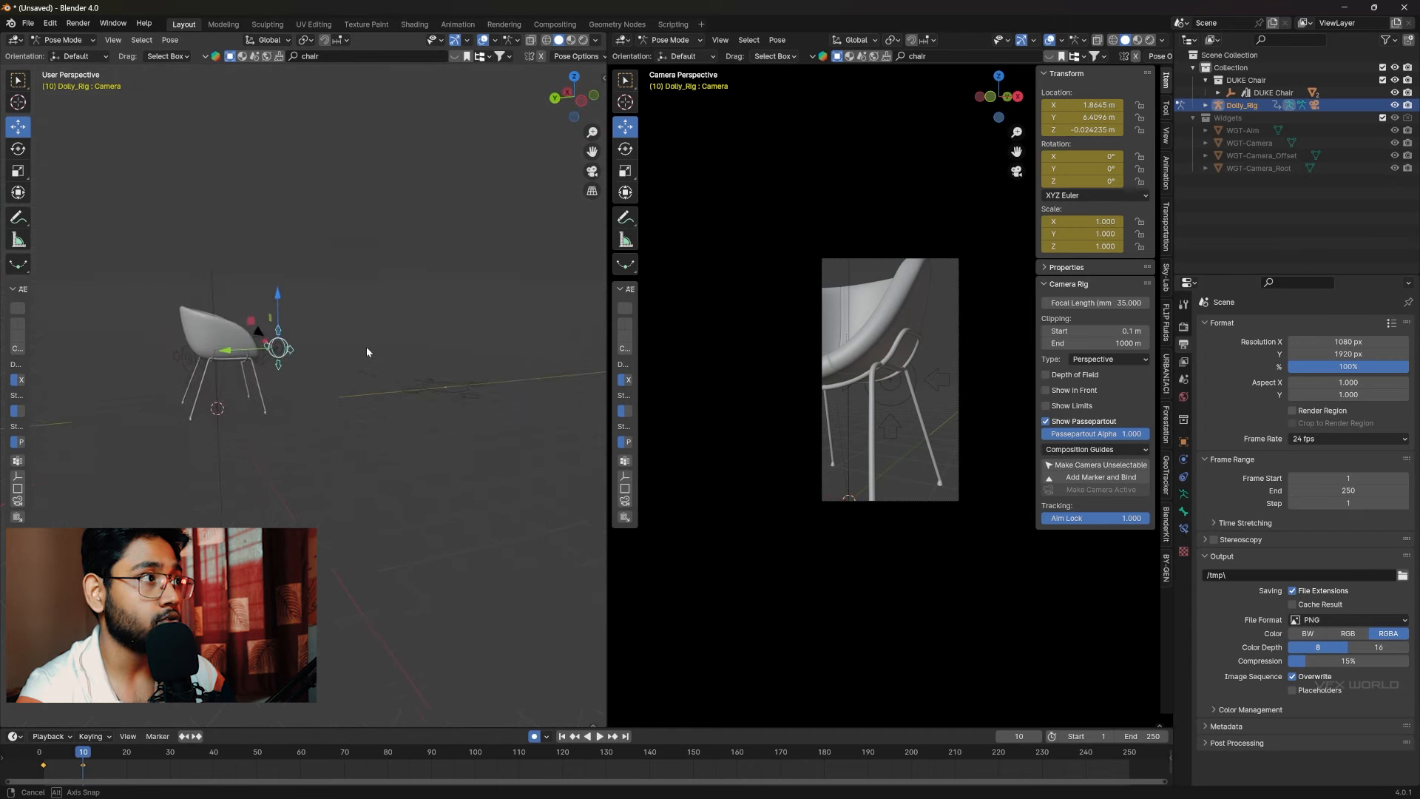
Key the Aim bone at frame 10 at Y about -1.56 m and Z about -0.18 m
left_click(185, 369)
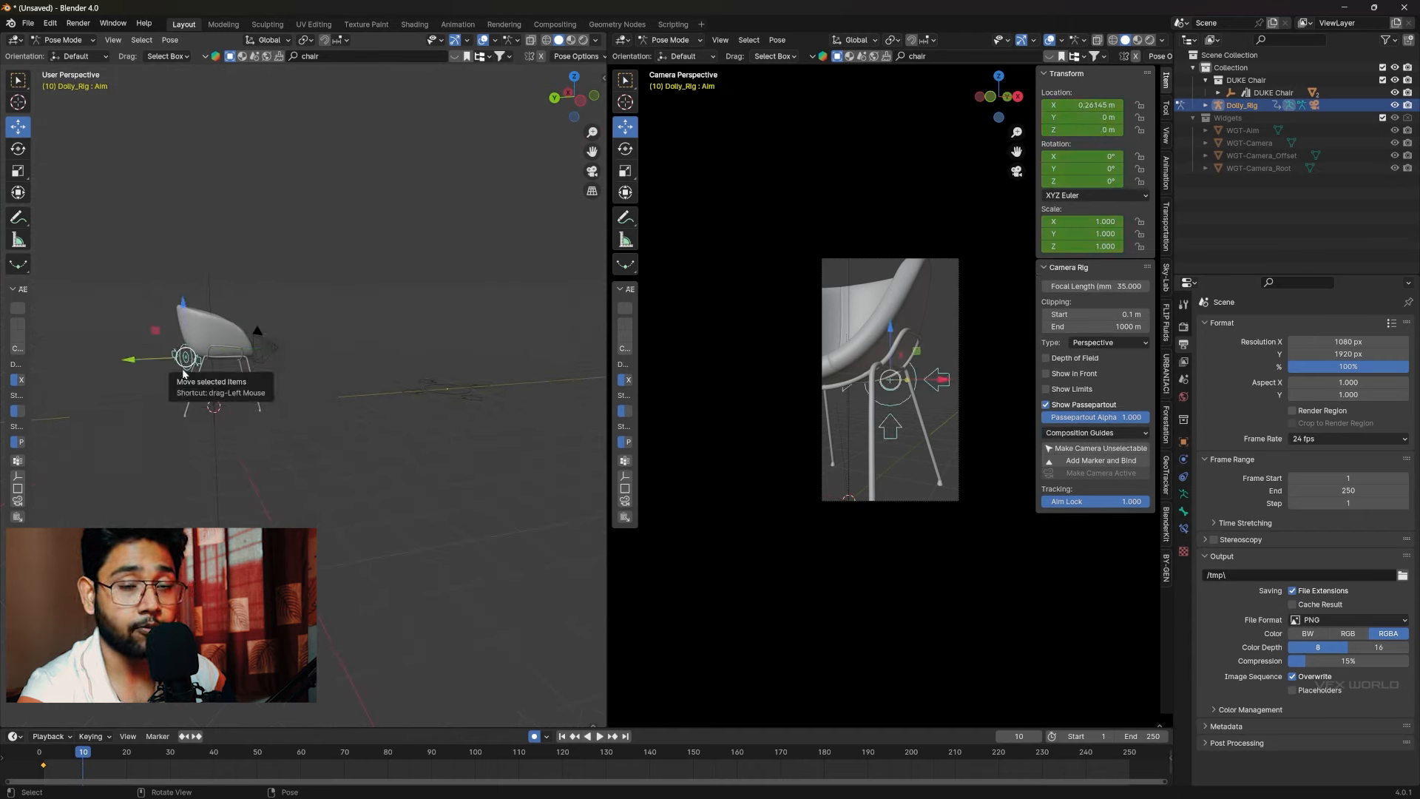
left_click_drag(143, 364, 232, 346)
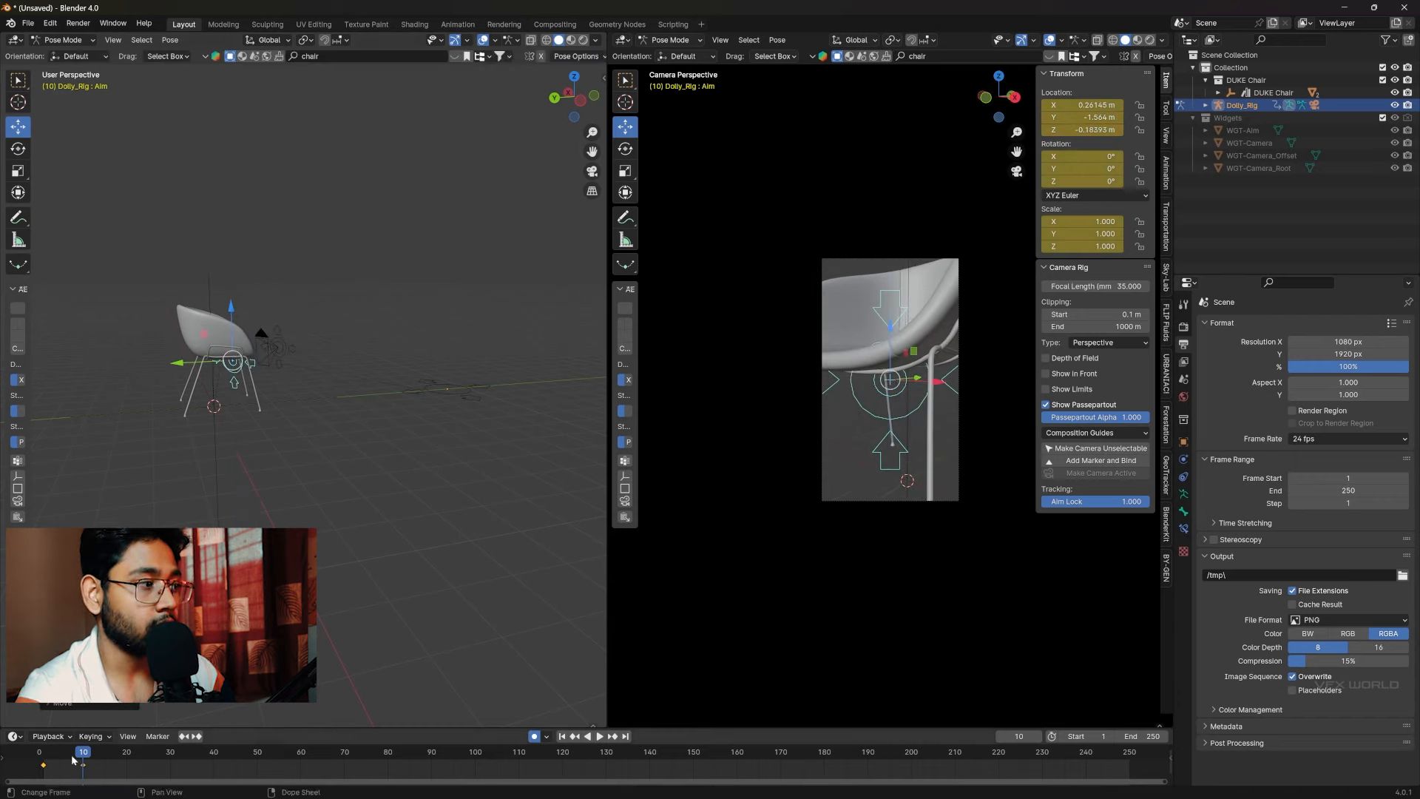
key("i")
Play back the camera move between the keyframes at frames 1 and 10
key("space")
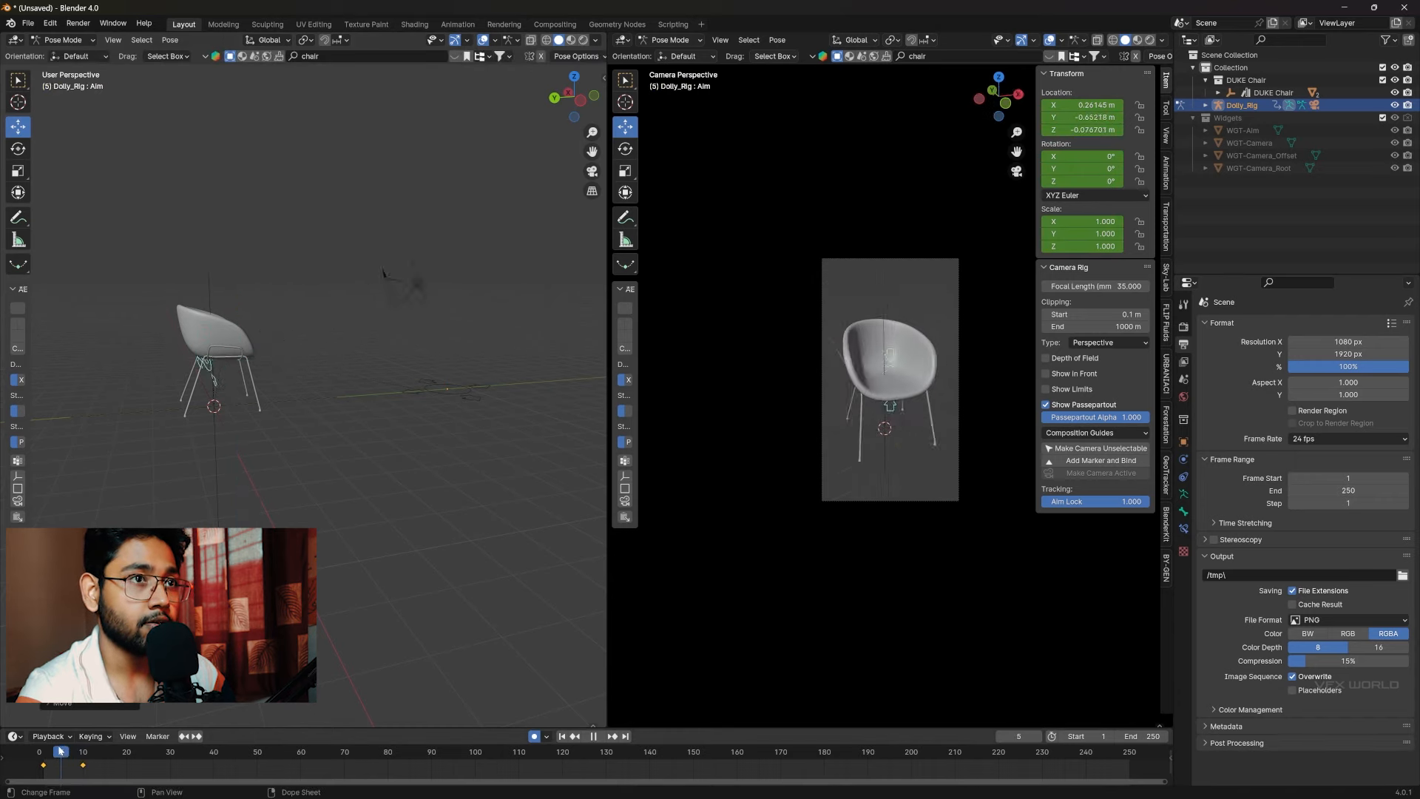
key("space")
left_click(83, 752)
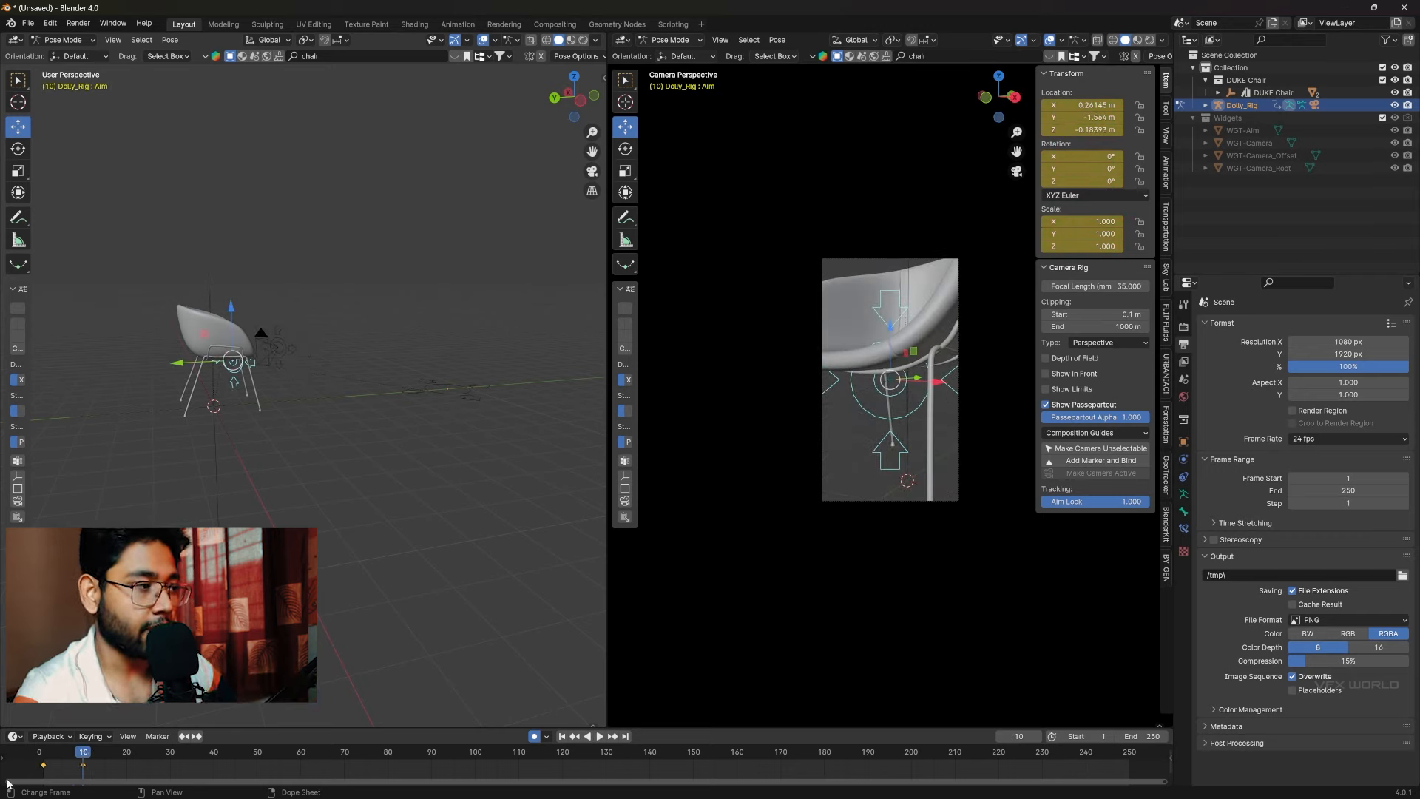
key("space")
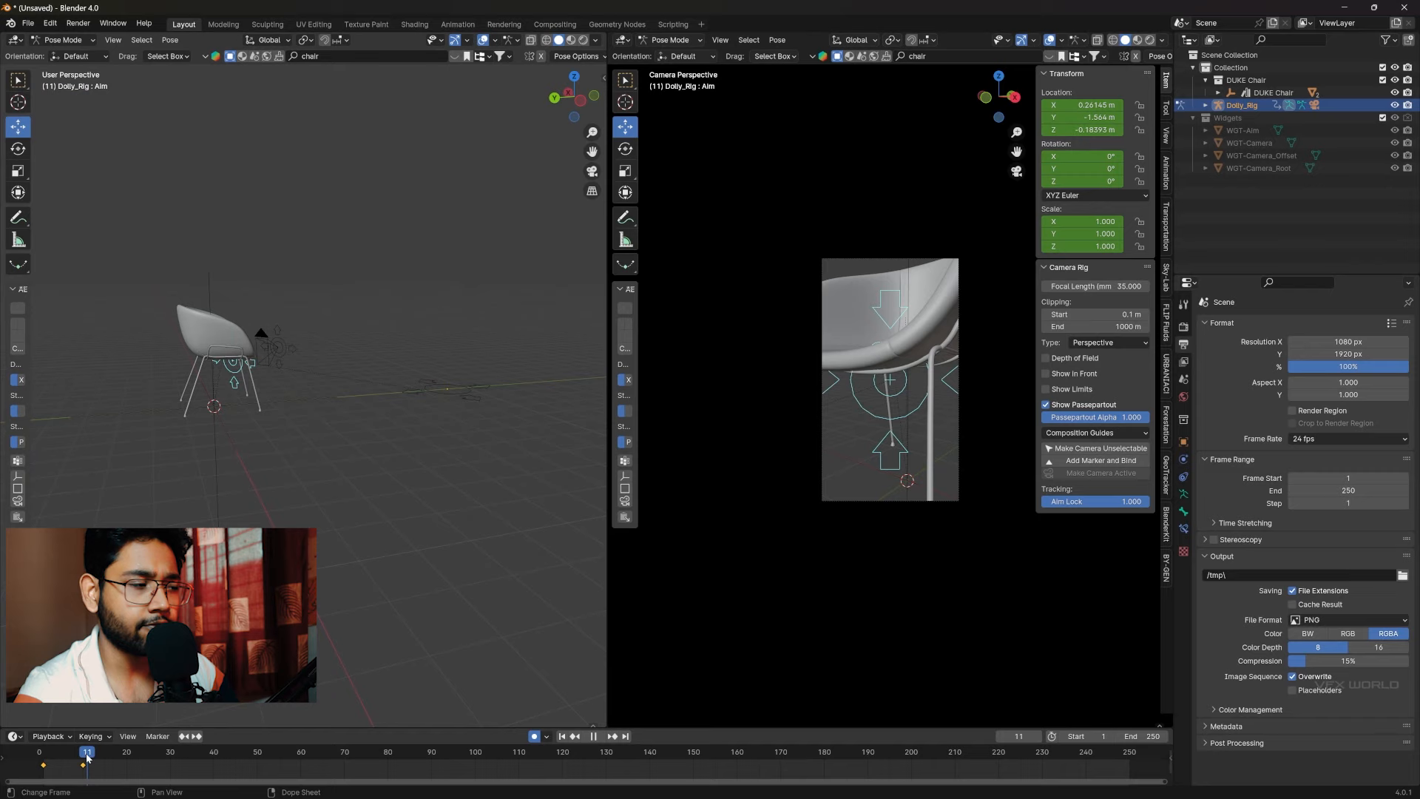
key("space")
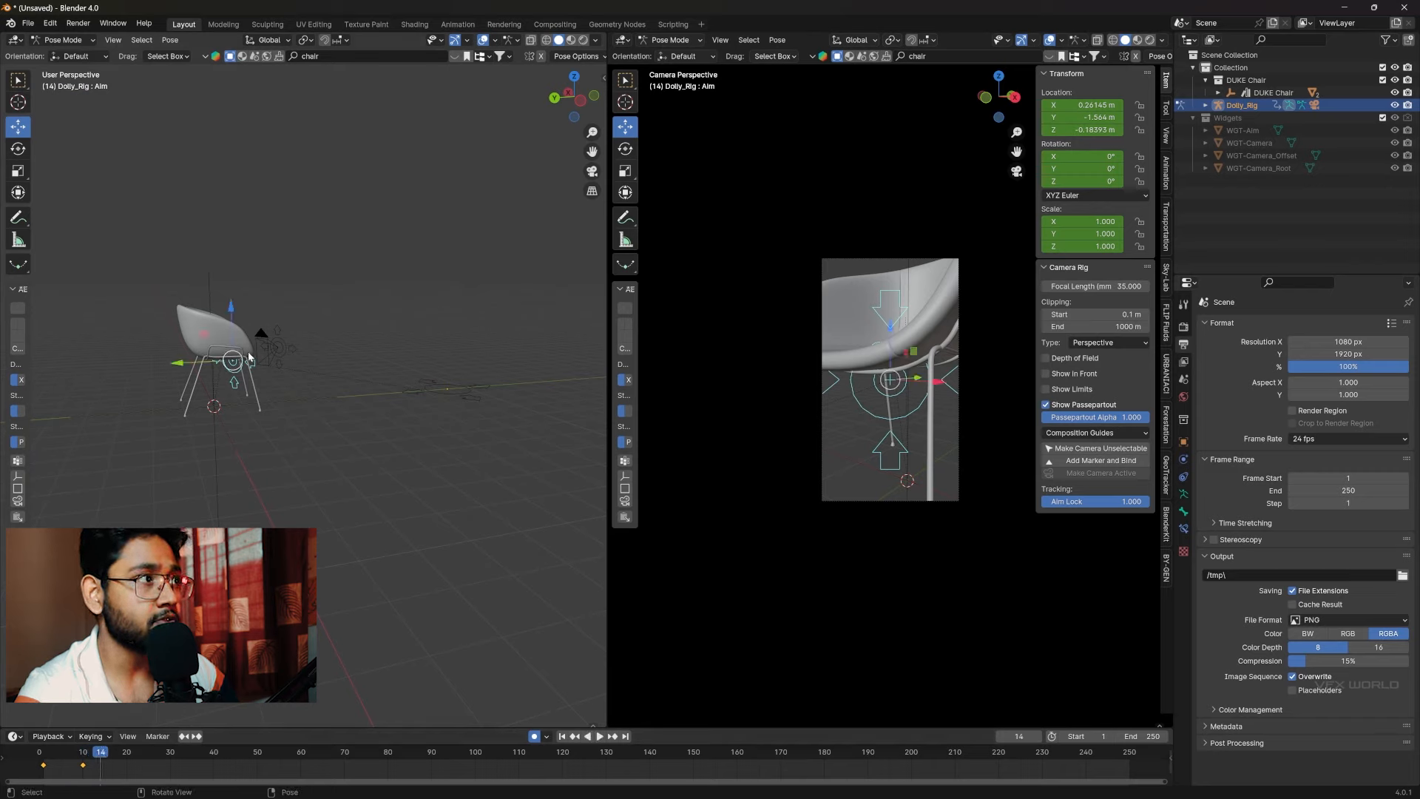
Key further rig poses at frames 14 and 26, with the Aim bone at Z about 0.27 m and rotated about -19.4° in Z at frame 26
left_click(278, 345)
middle_click_drag(300, 392, 260, 400)
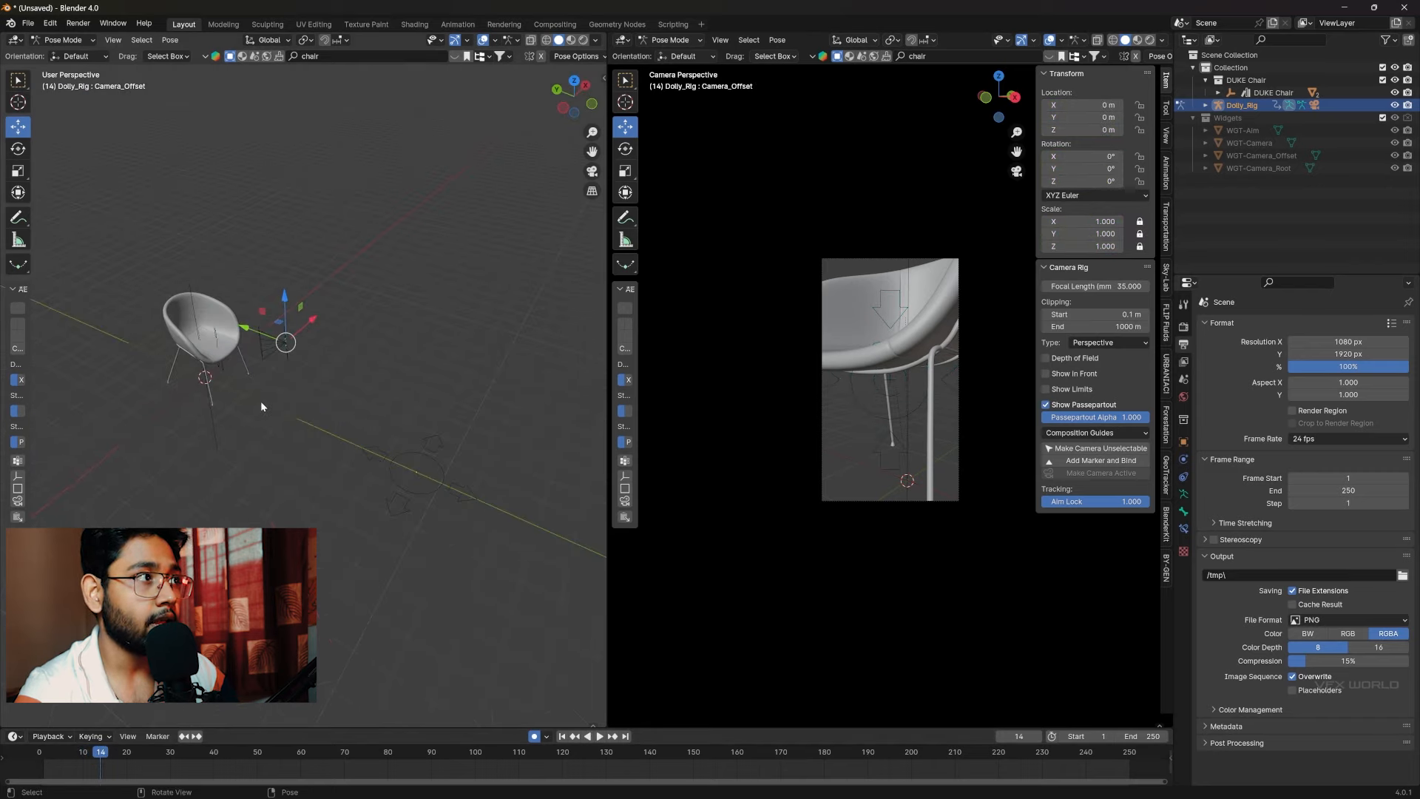
left_click(286, 341)
left_click_drag(313, 323, 228, 347)
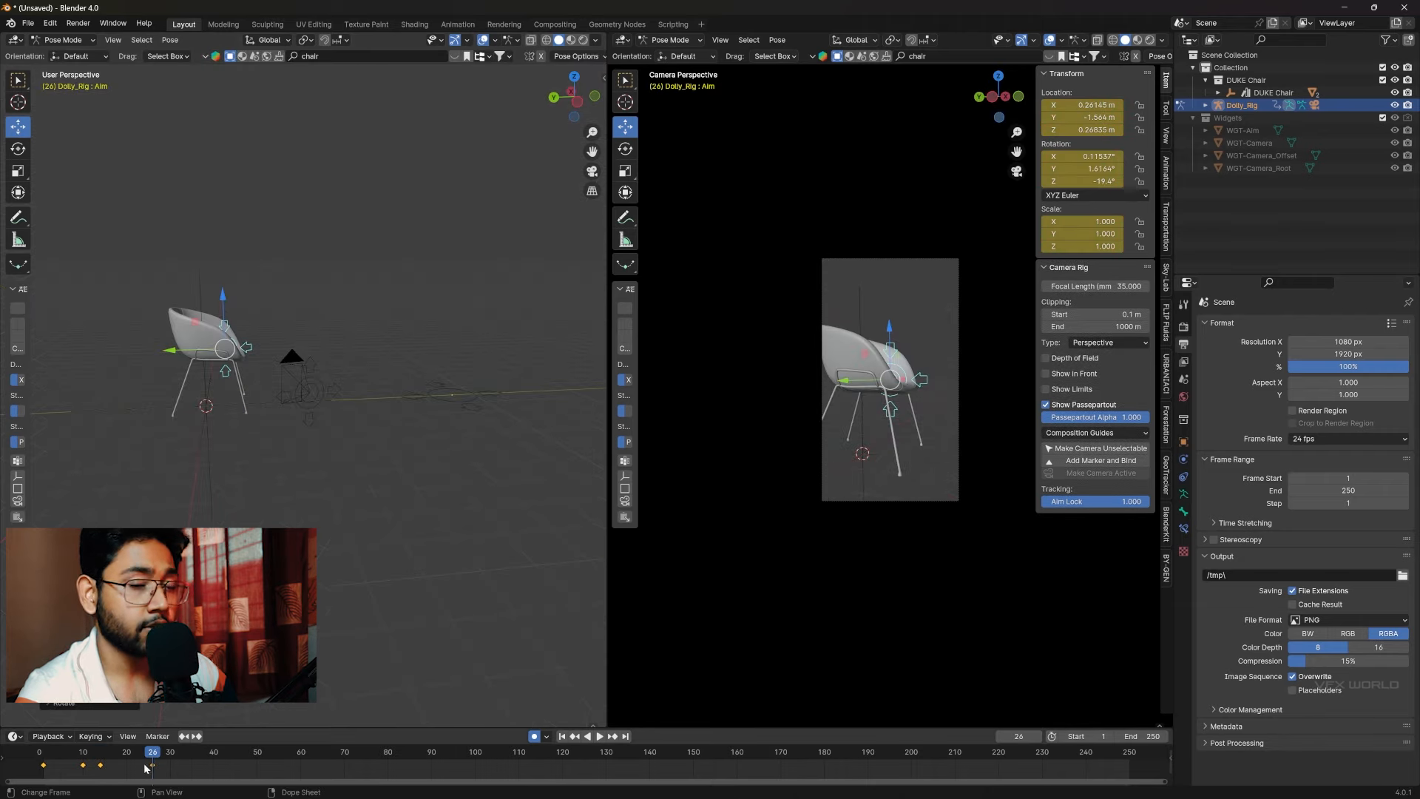
Play the keyed camera animation from frame 1
left_click_drag(145, 761, 44, 755)
key("space")
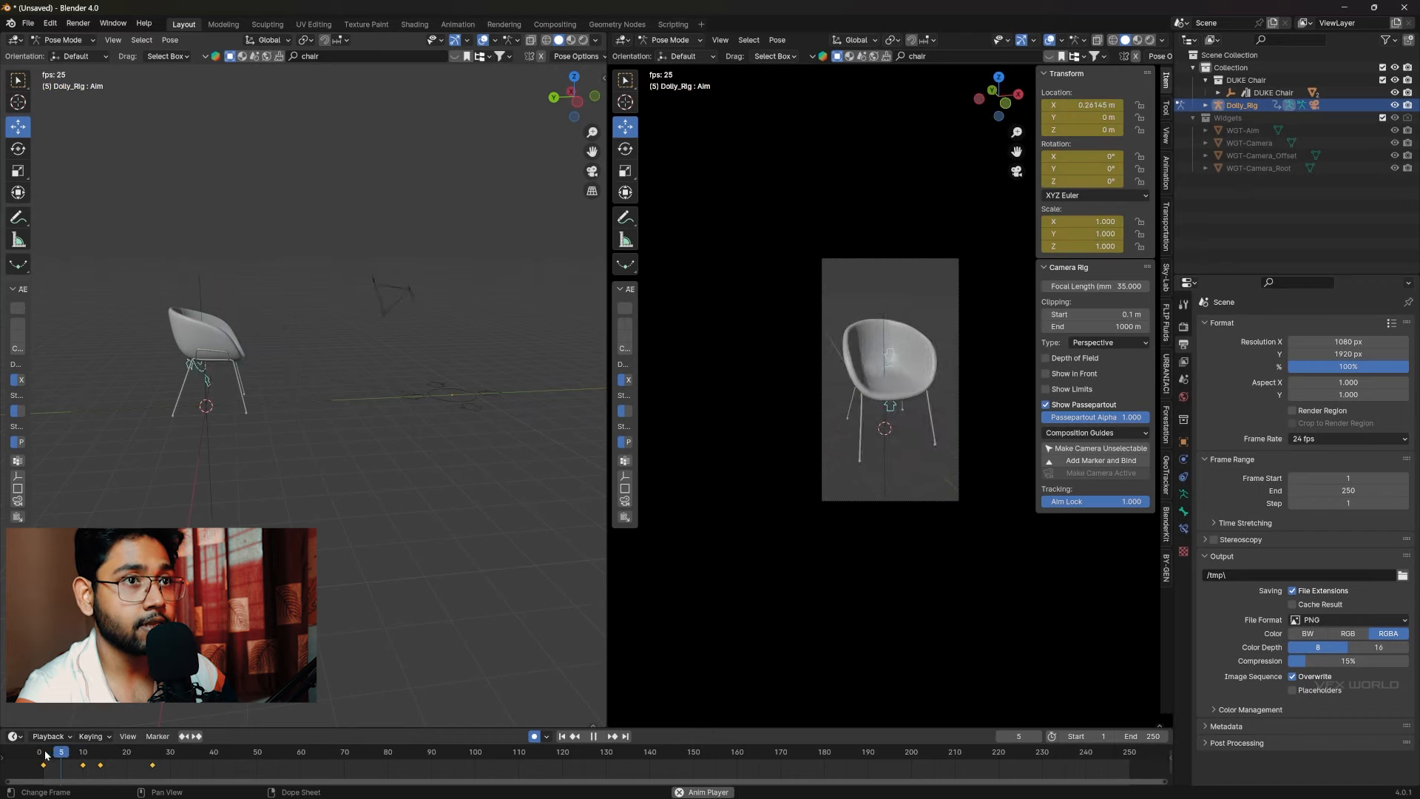
key("space")
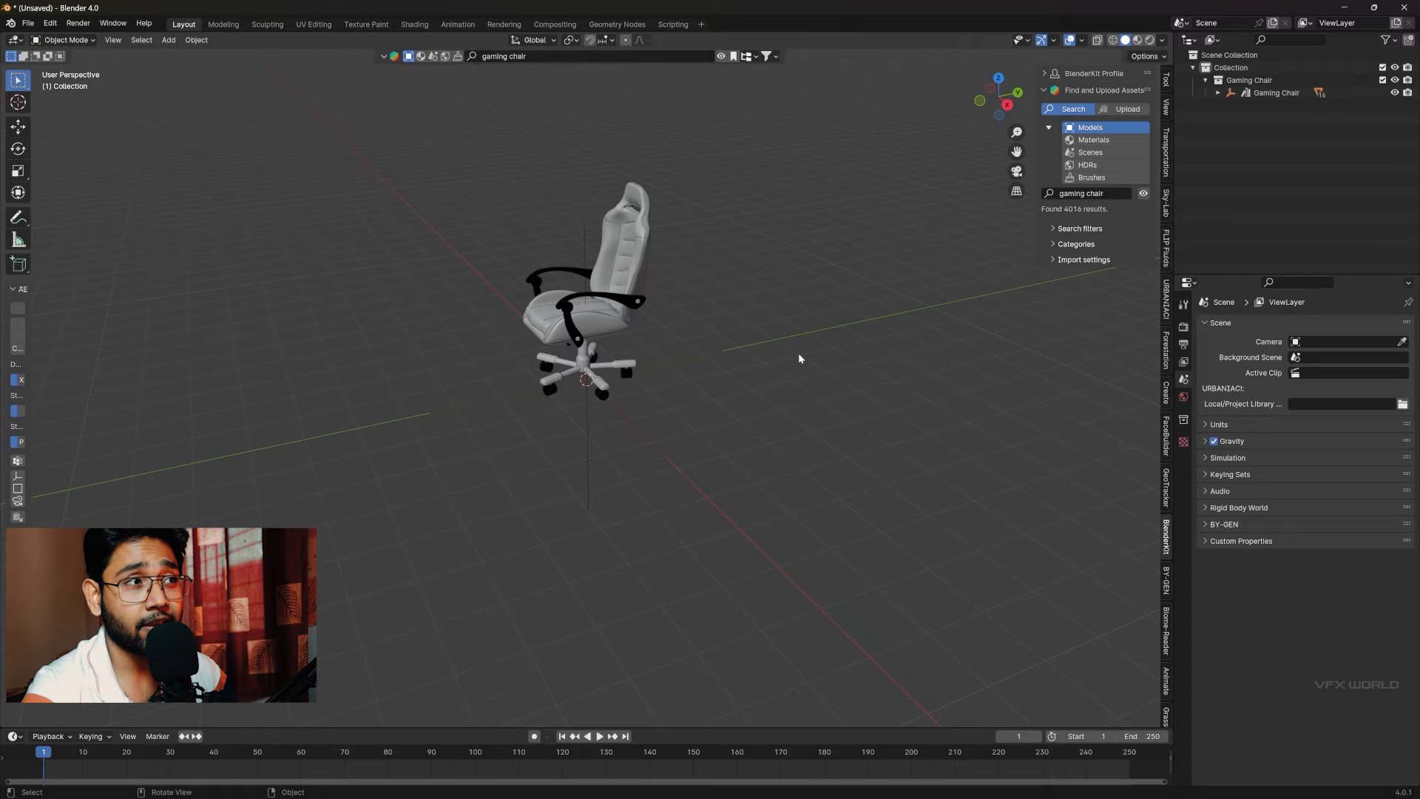
Add a Dolly Camera Rig to the gaming chair scene
middle_click_drag(798, 355, 883, 346)
key("shift+a")
mouse_move(800, 466)
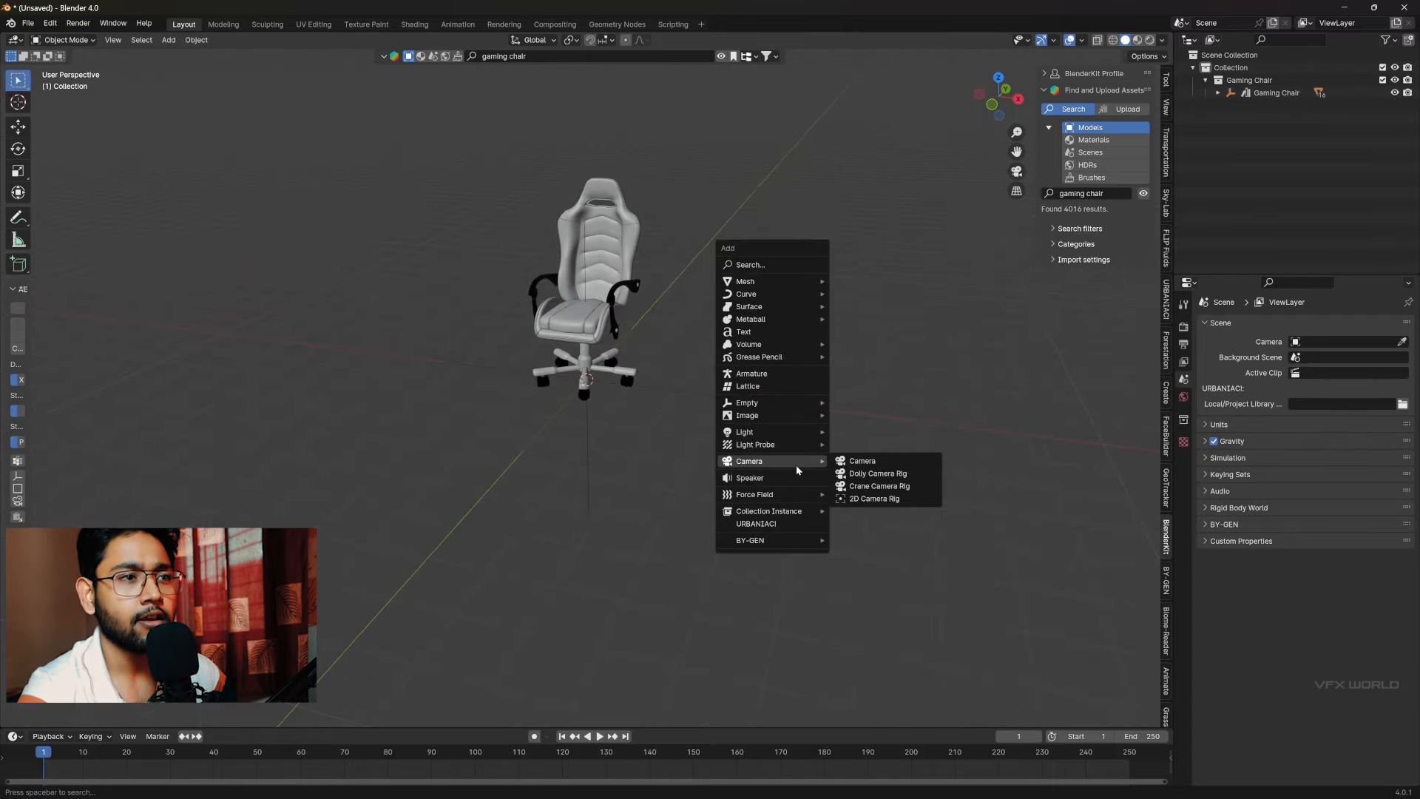
left_click(878, 473)
middle_click_drag(891, 472, 709, 422)
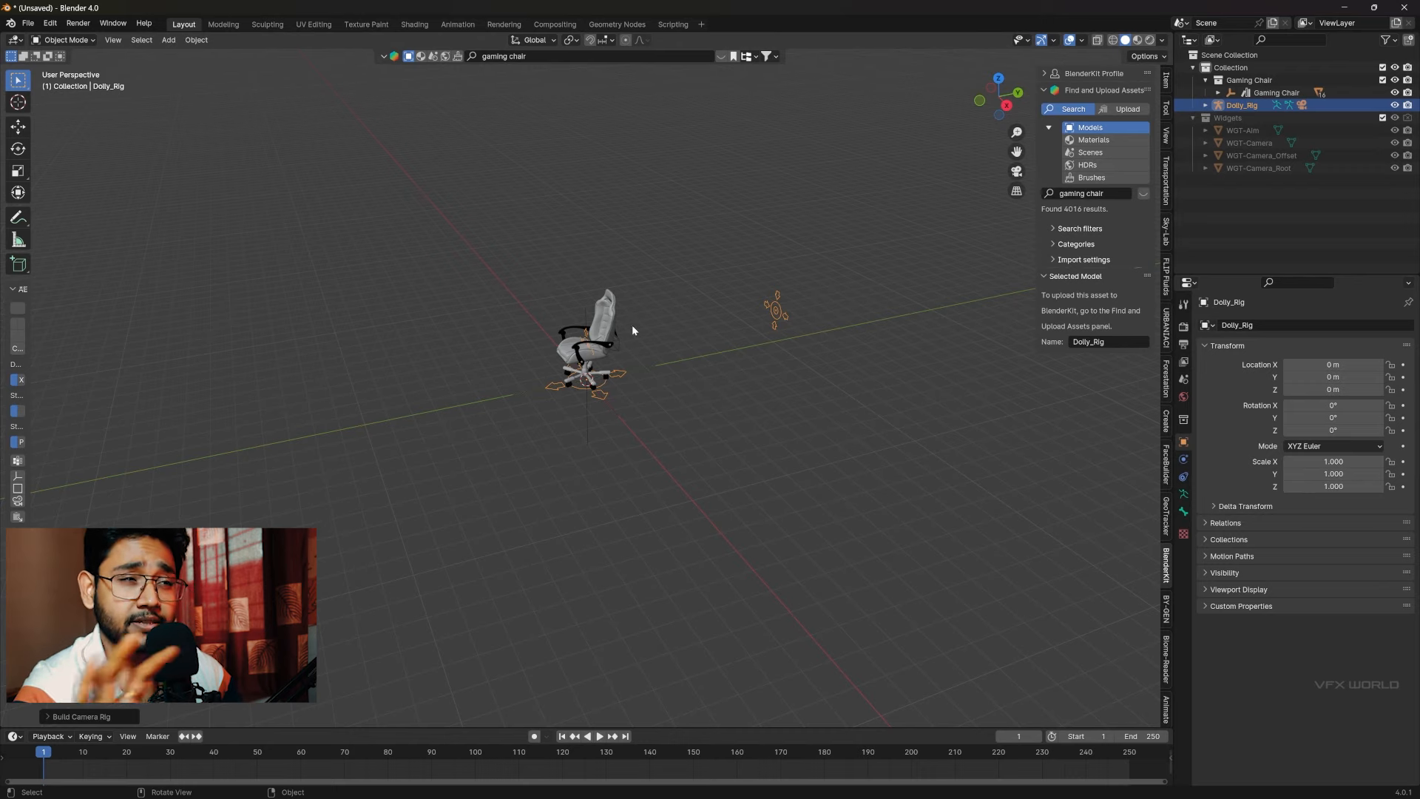
Append all the actions from the Action folder of CamAnim3D_Insta_reels.045.blend
left_click(28, 23)
left_click(46, 160)
double_click(457, 321)
double_click(457, 321)
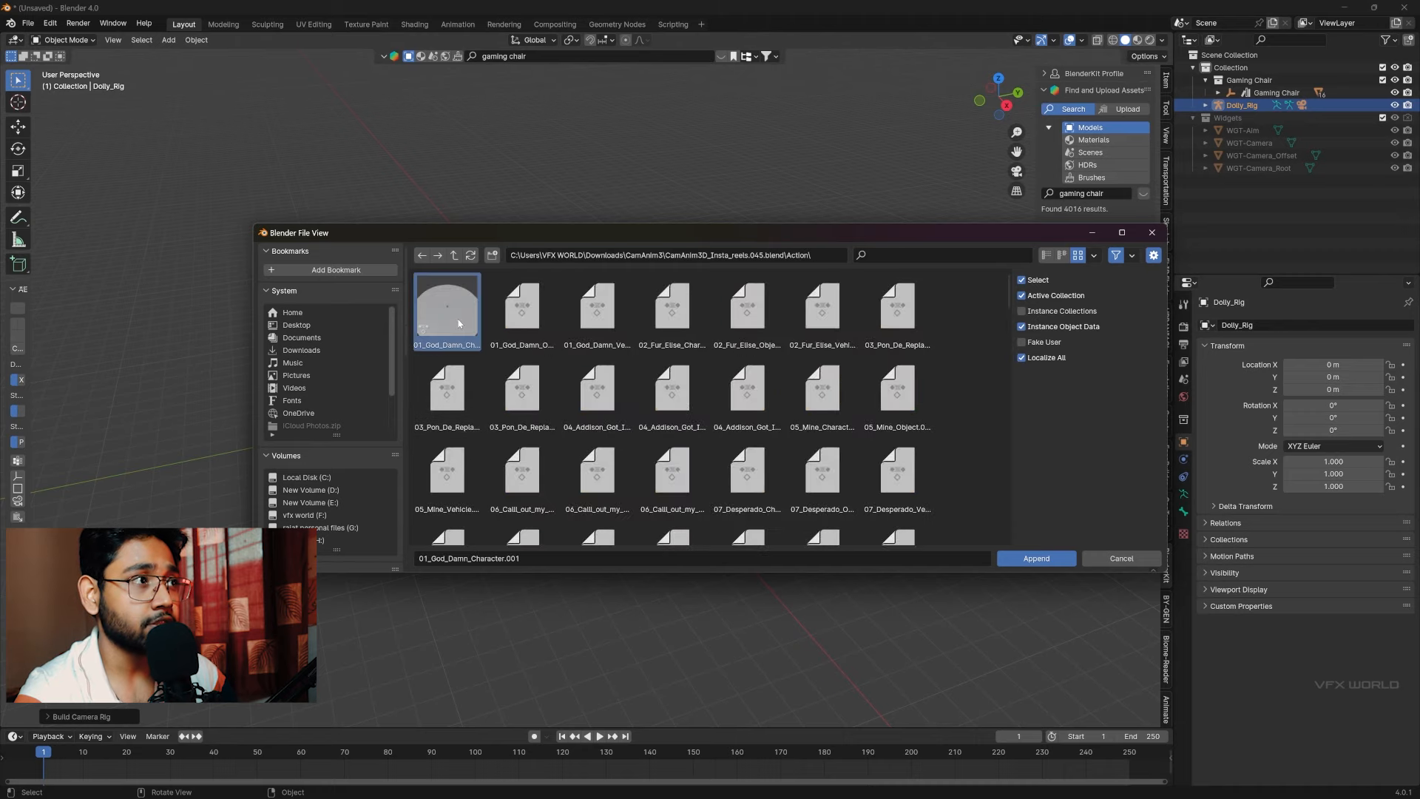
left_click_drag(1009, 306, 1004, 555)
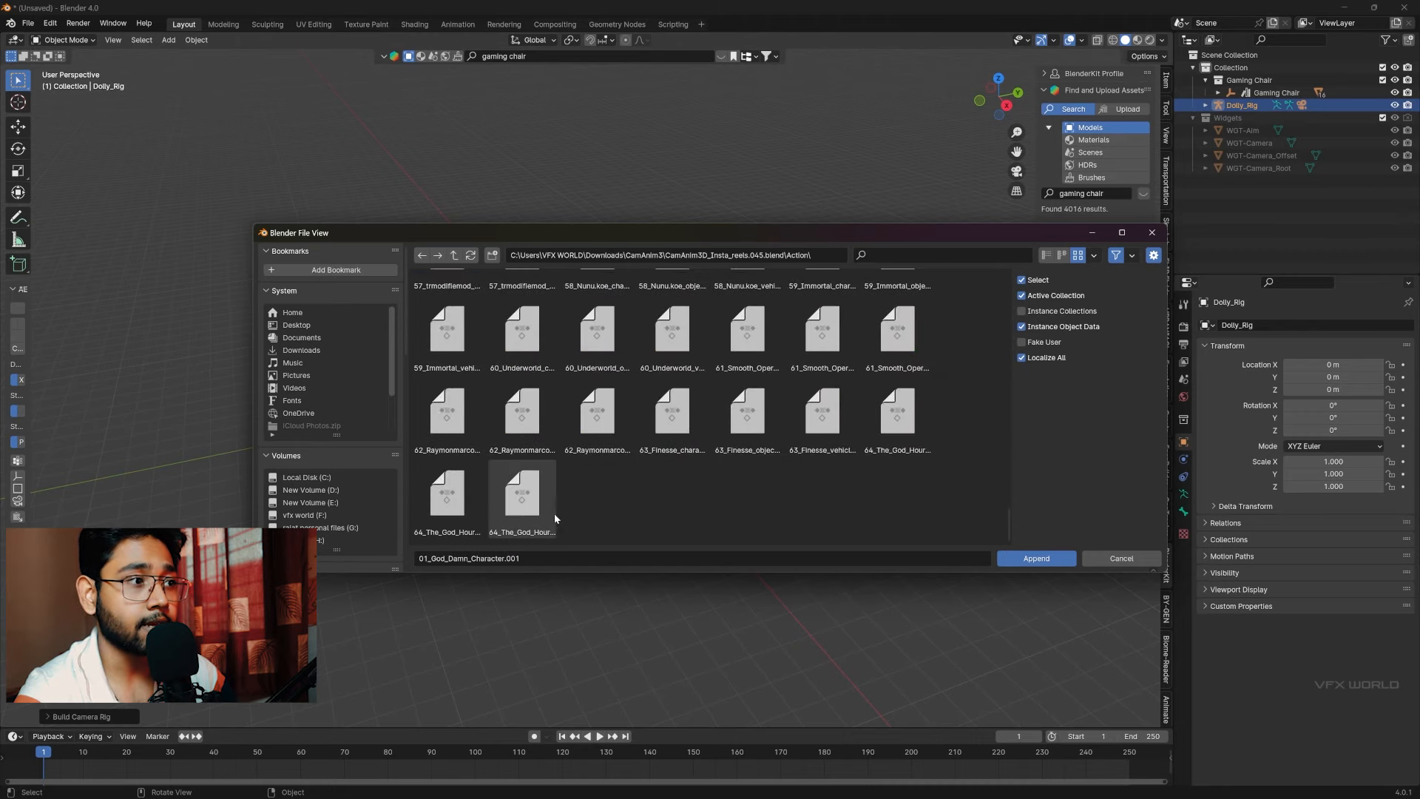
key("a")
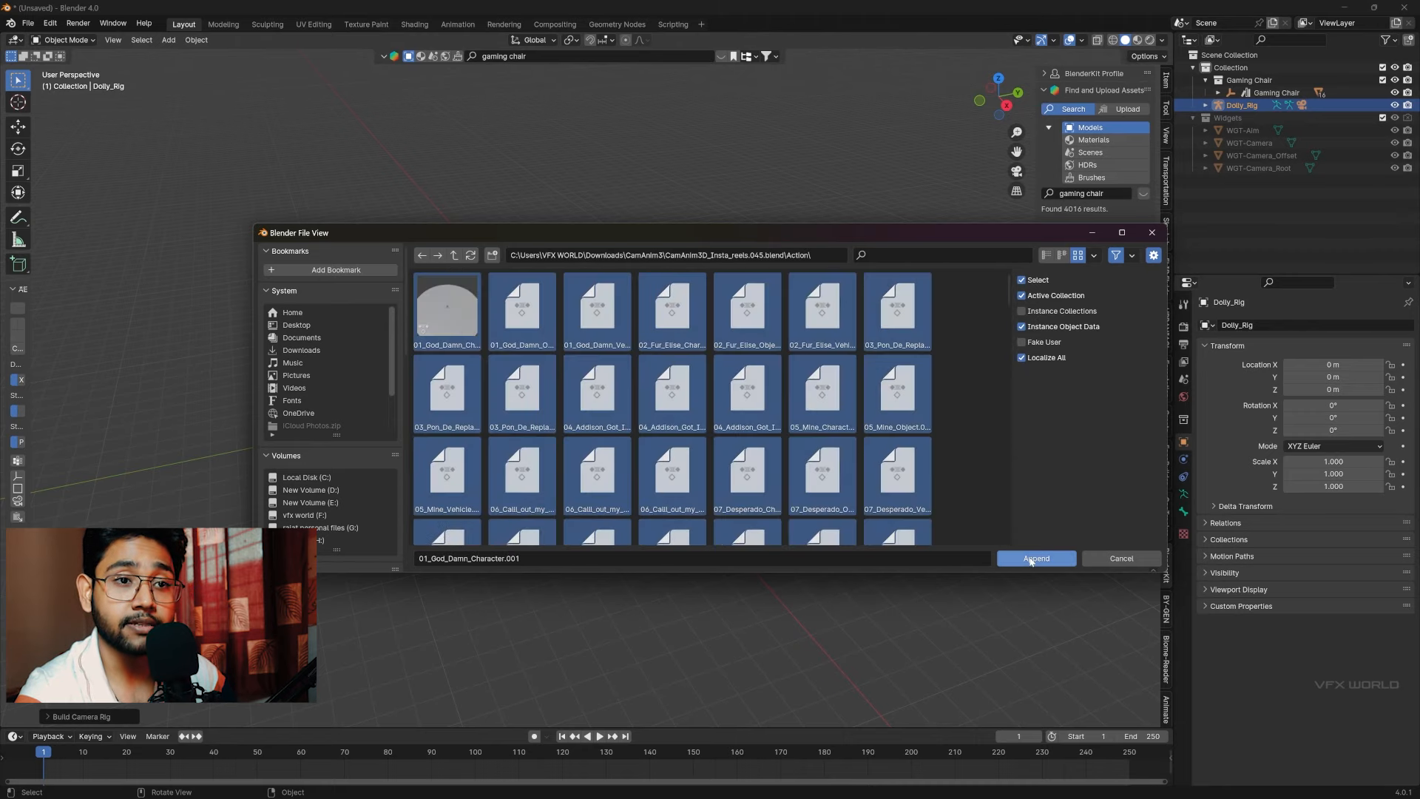
left_click(1031, 559)
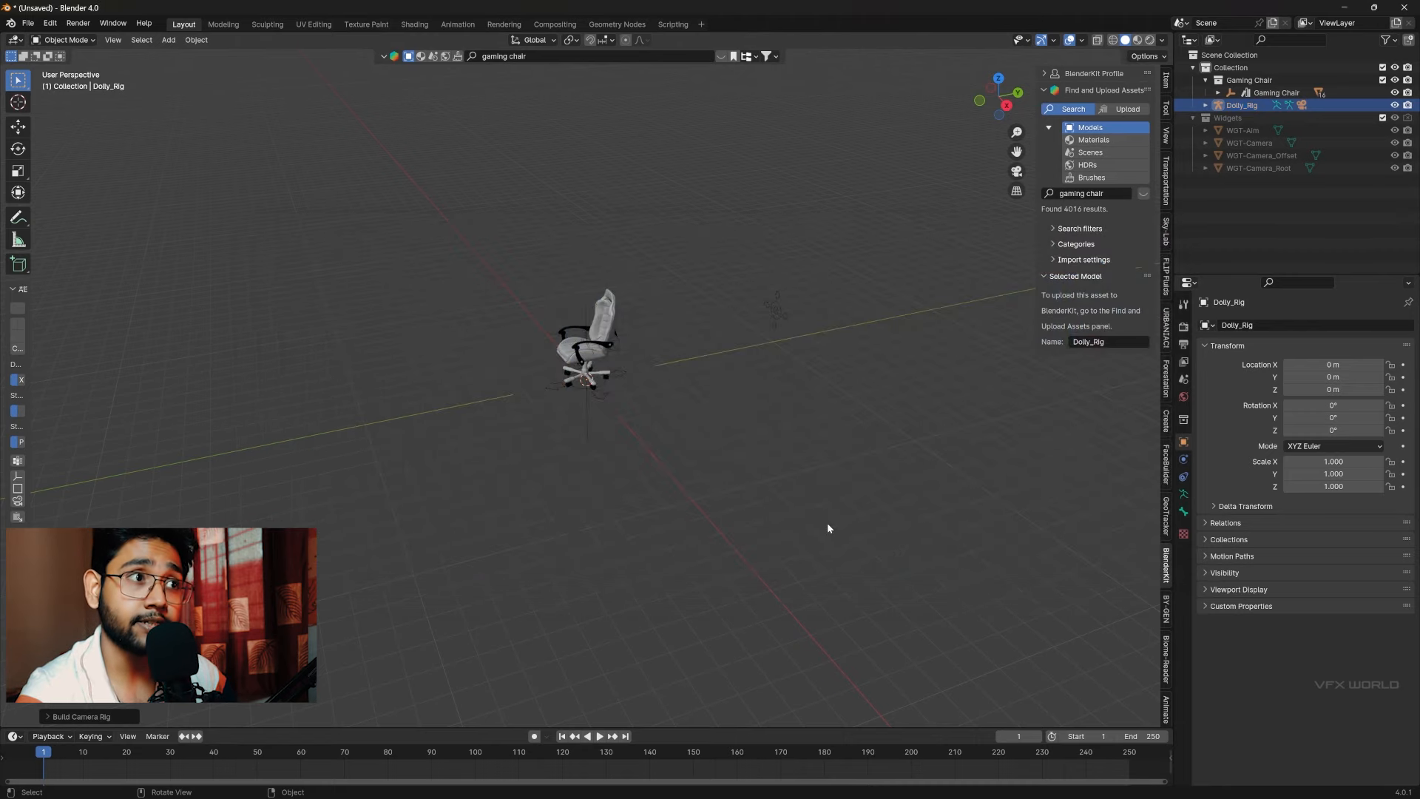
Change the timeline to an Action Editor and assign the action 01_God_Damn_Character.001 to the Dolly_Rig
left_click(770, 311)
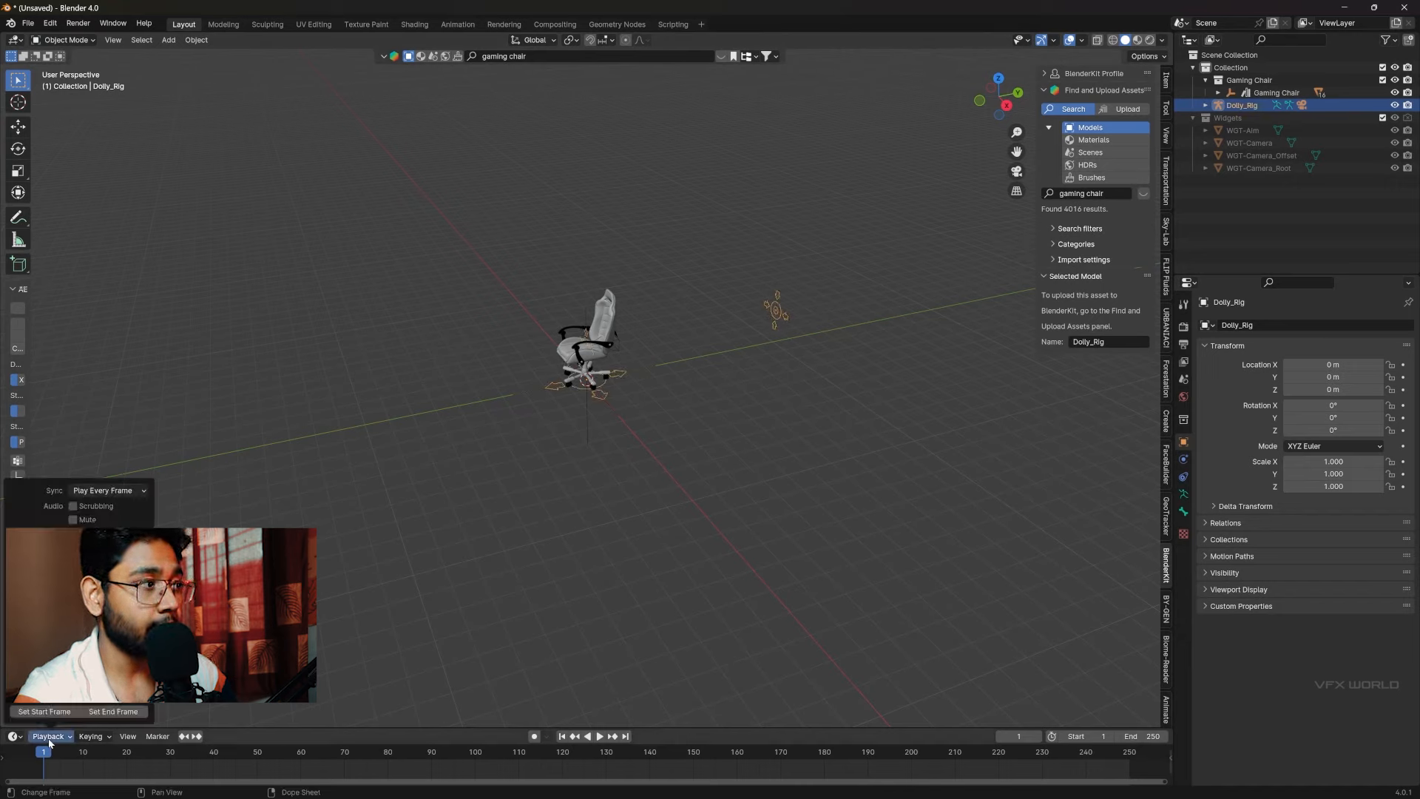
left_click(25, 737)
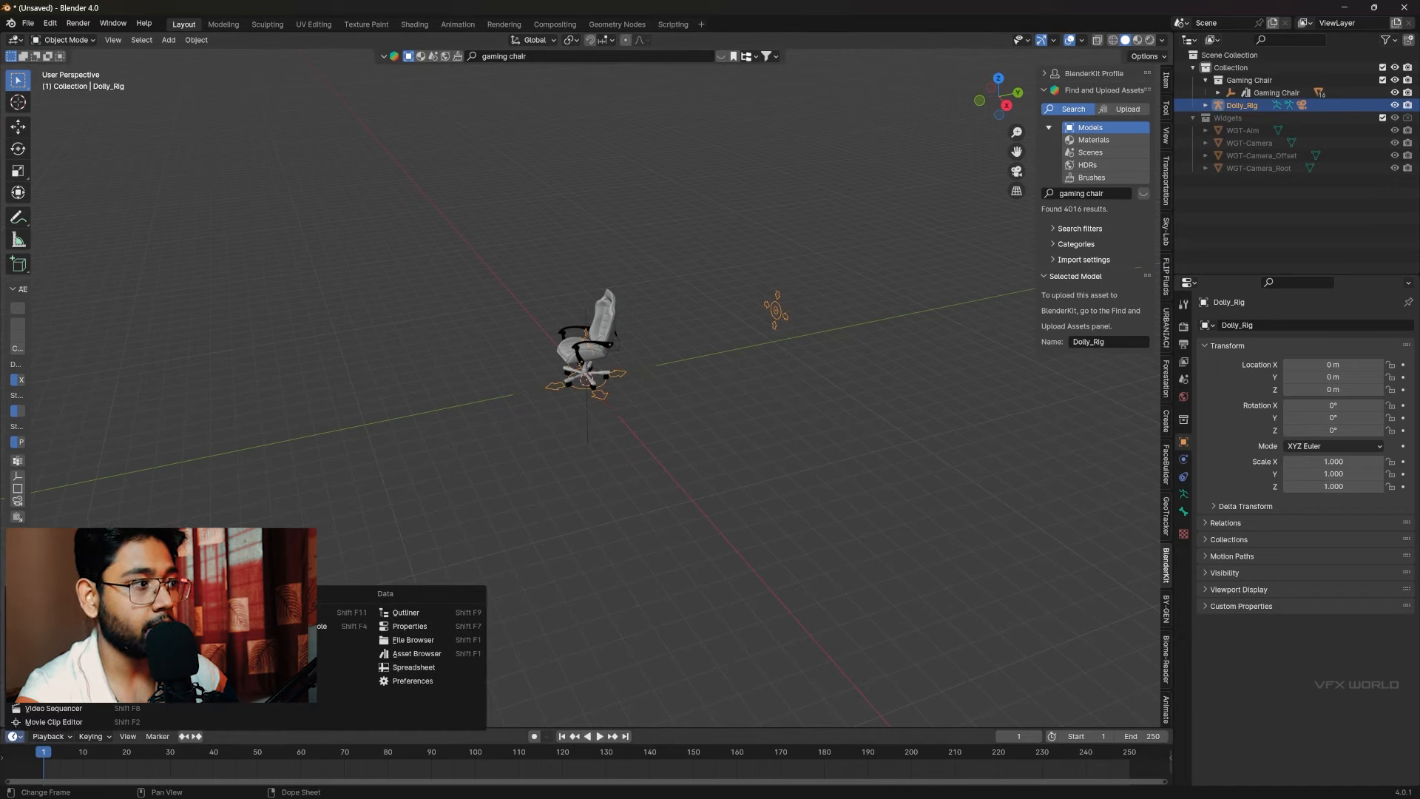
left_click(178, 613)
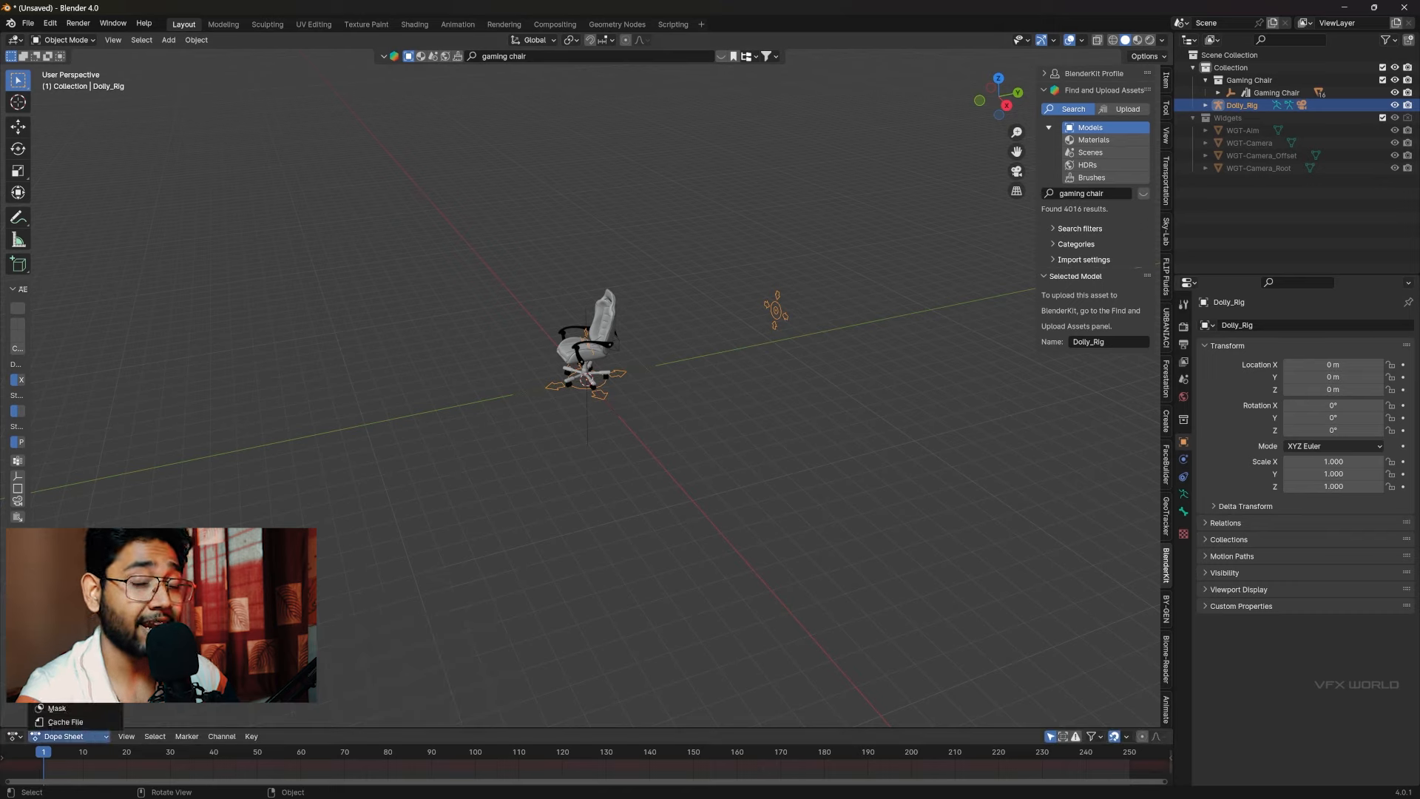
left_click(67, 666)
left_click(541, 736)
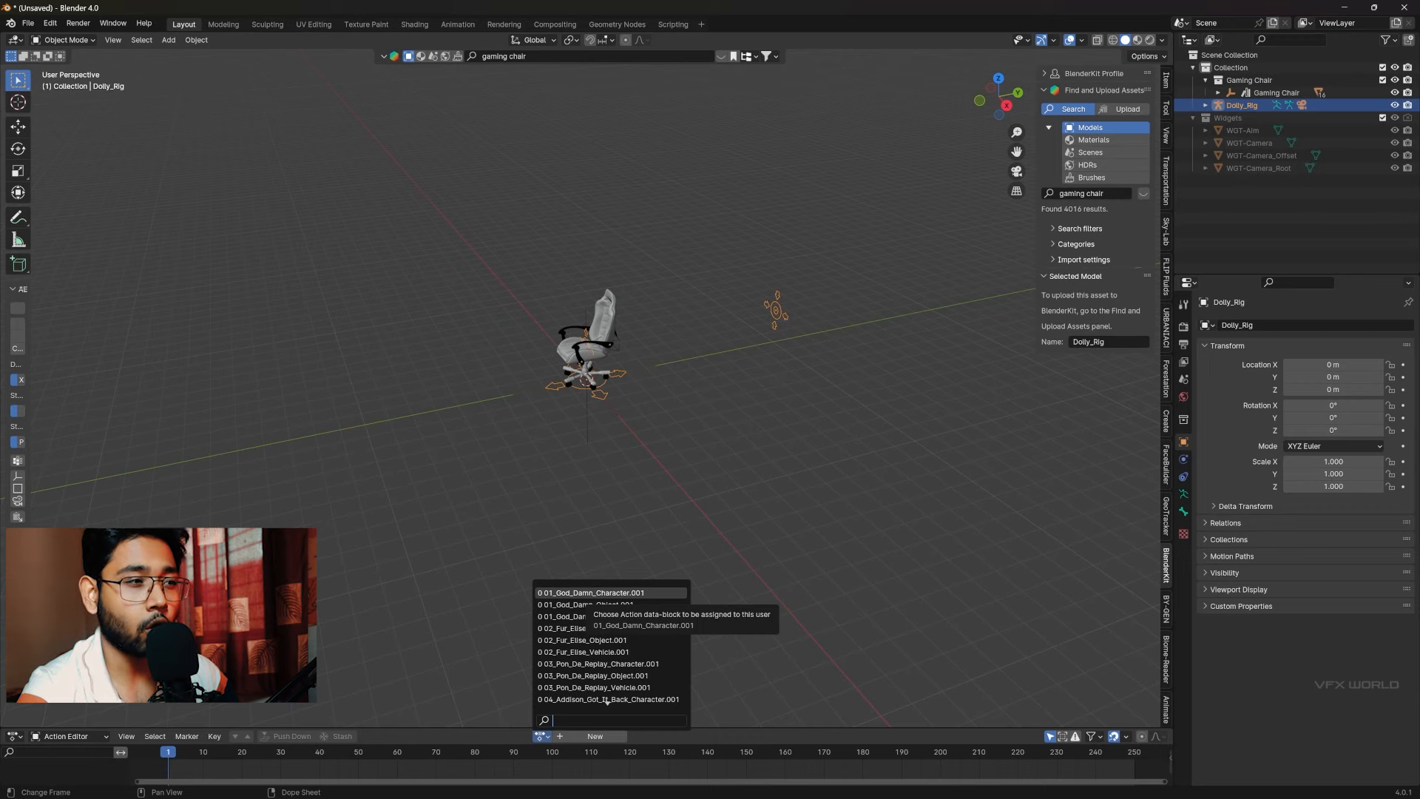
left_click(602, 592)
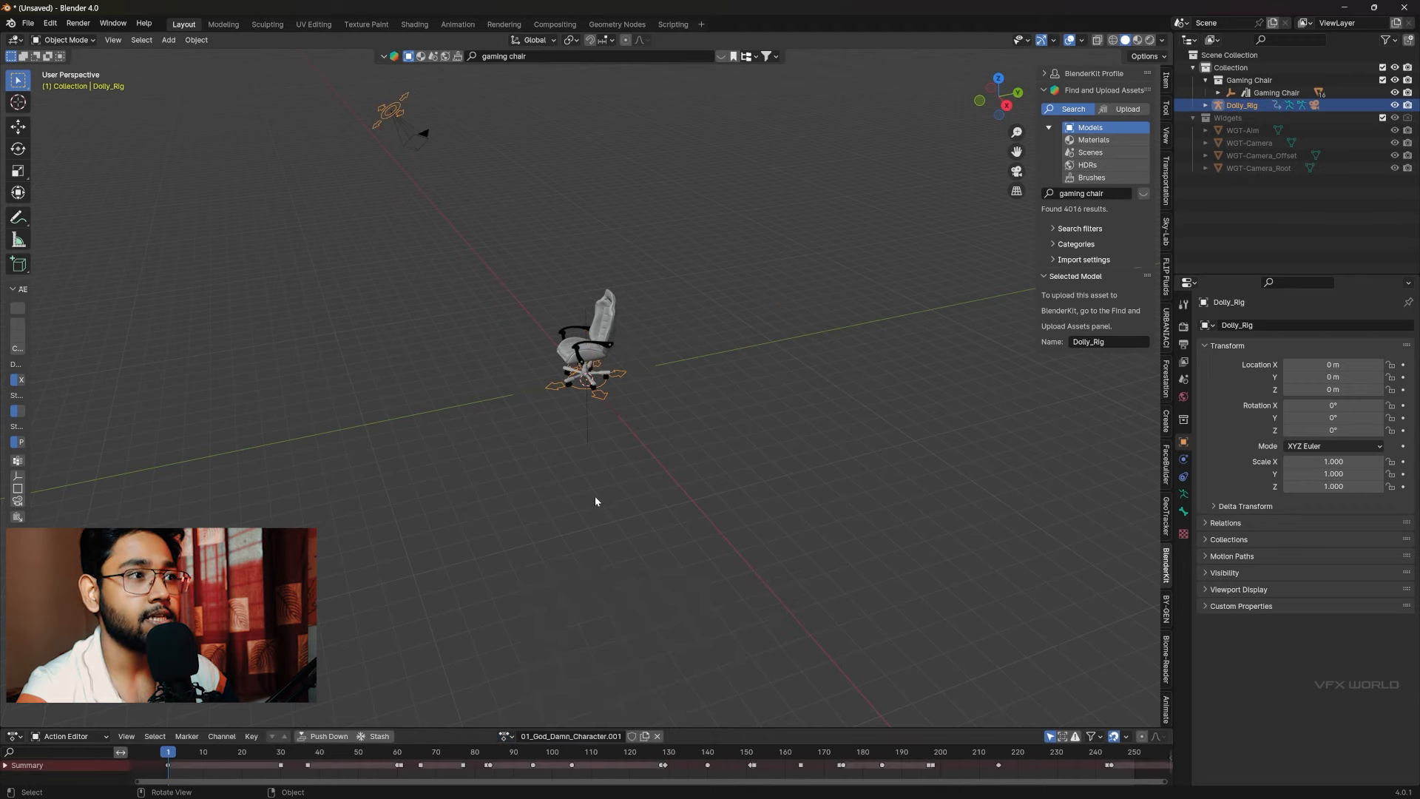
Look through the camera and set the output resolution to 1080 × 1920 px for a vertical frame
left_click(1016, 173)
left_click(1183, 378)
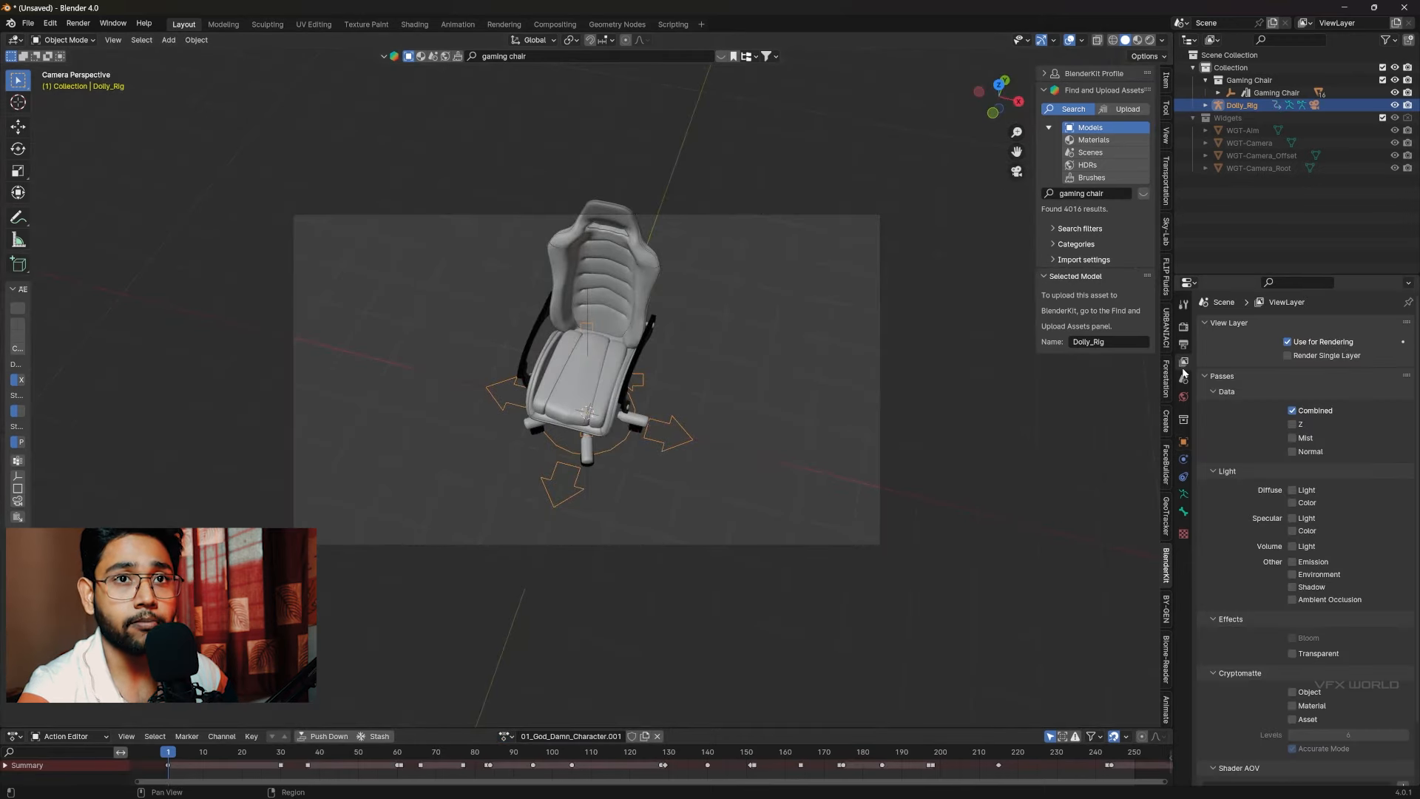
left_click(1184, 344)
double_click(1324, 342)
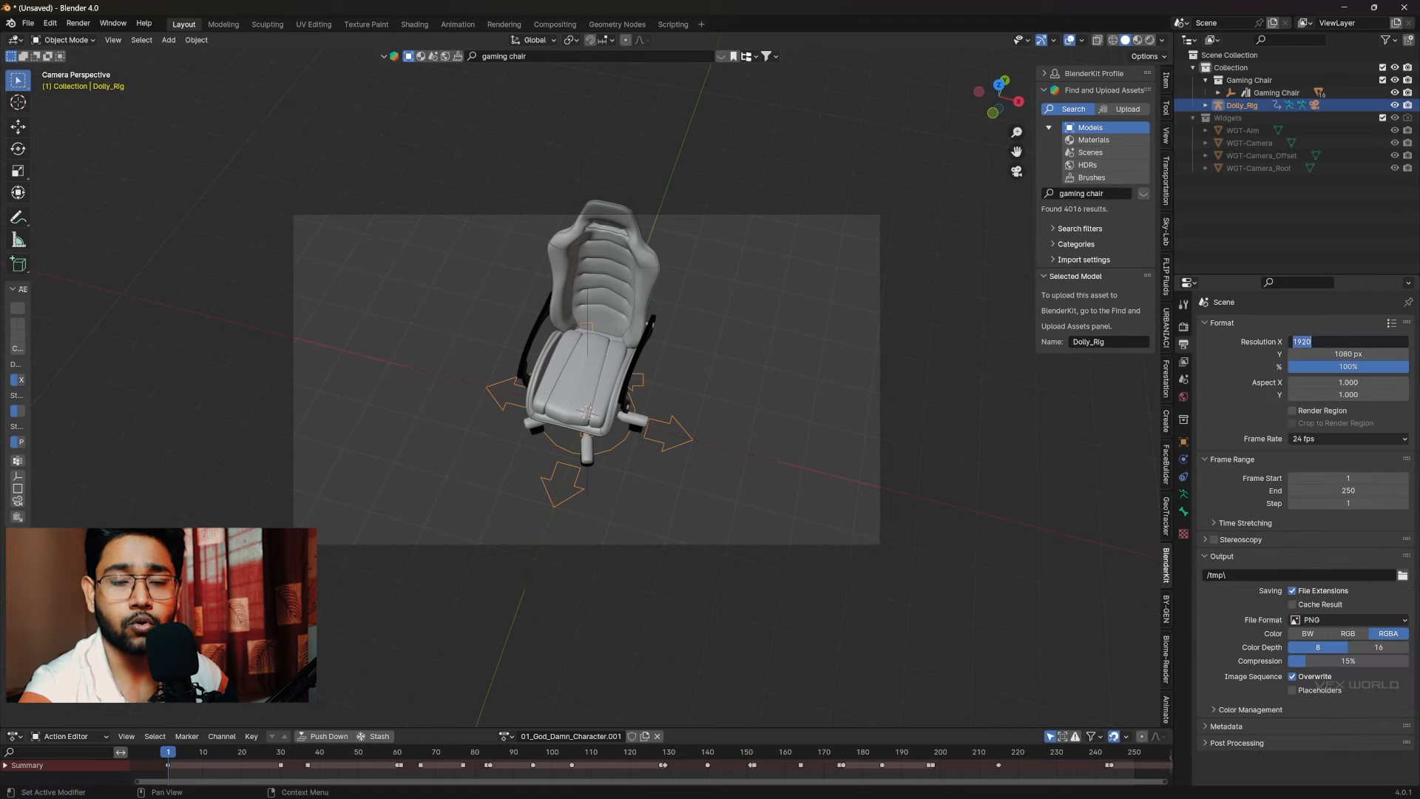
type("1080")
key("Tab")
type("1920")
key("Return")
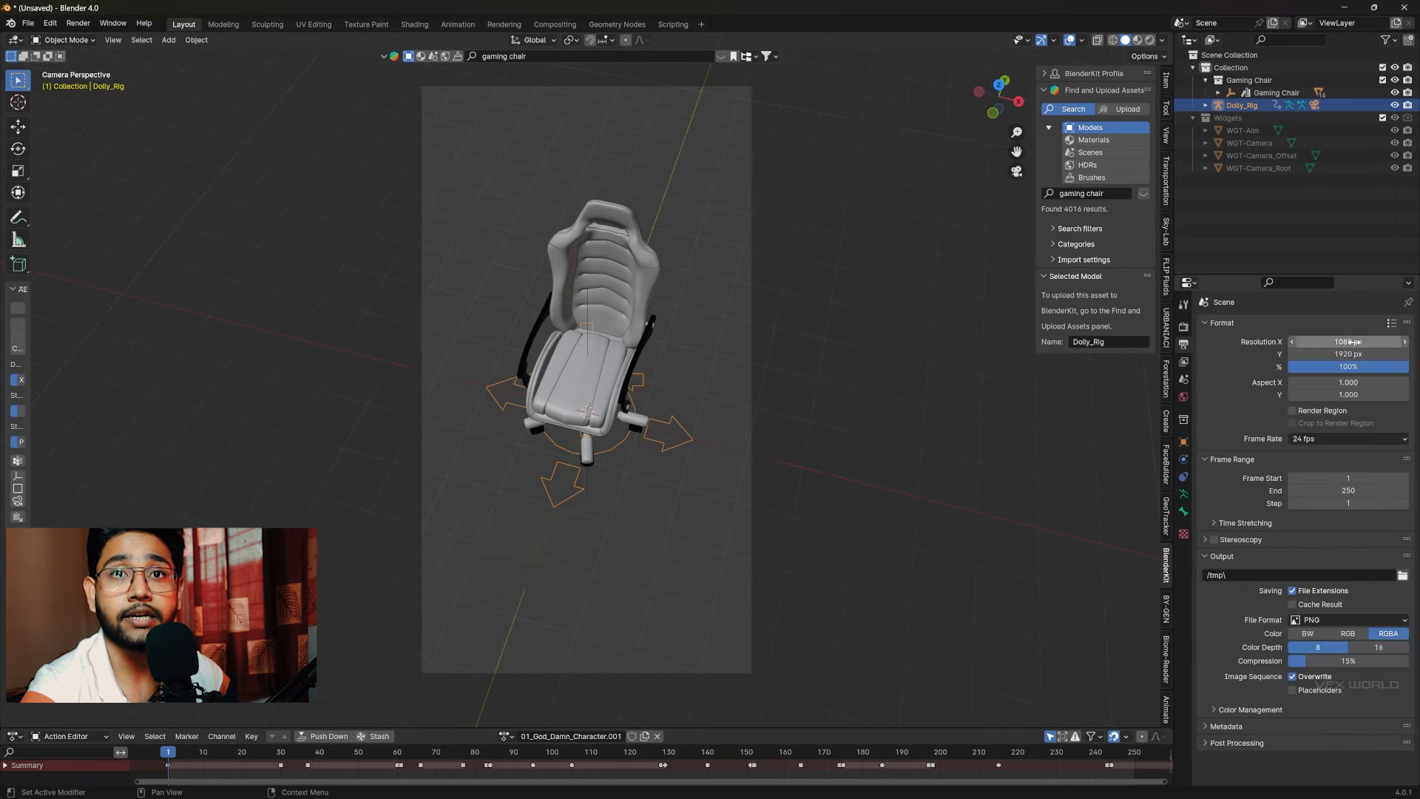
Play the camera animation and set the Dolly_Camera's passepartout alpha to 1.000
key("space")
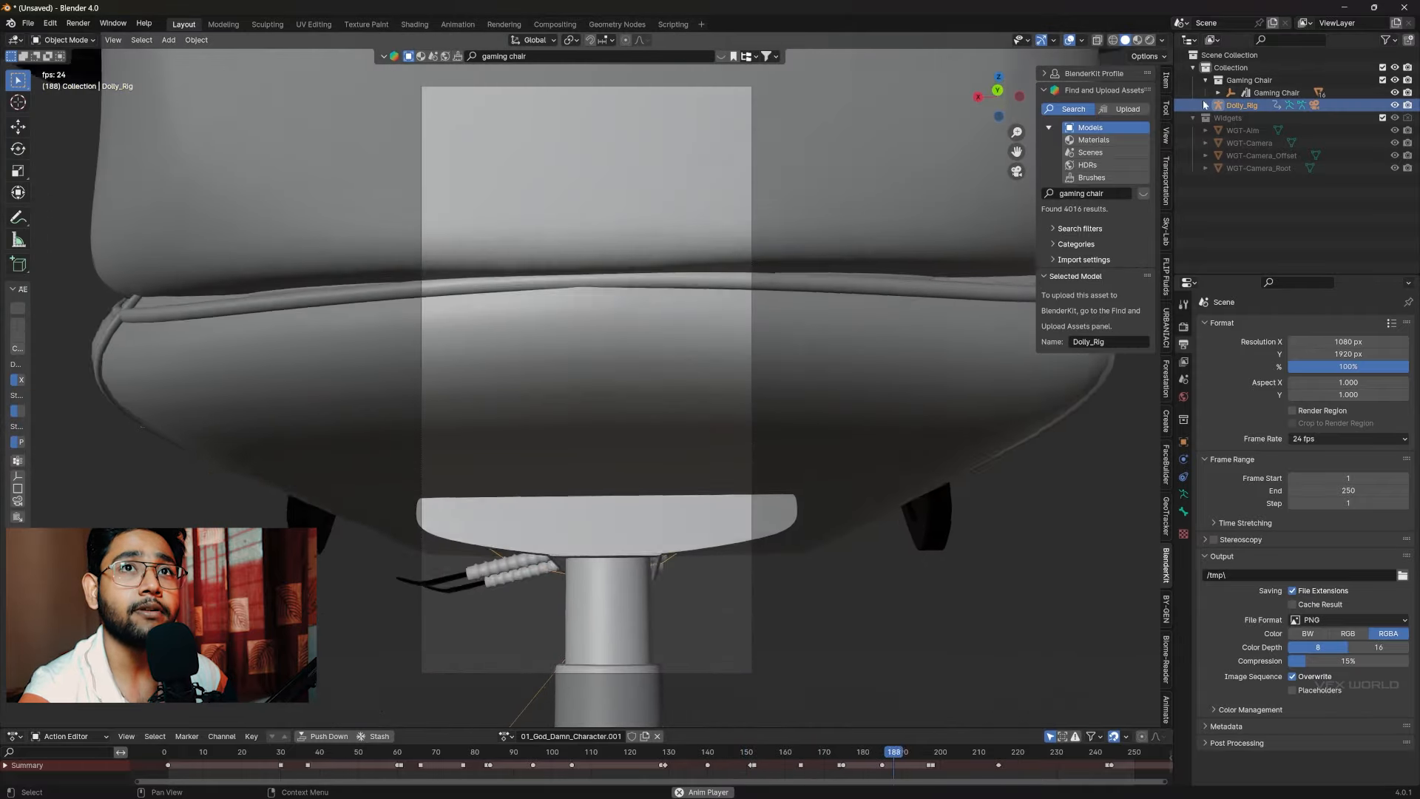
left_click(1205, 105)
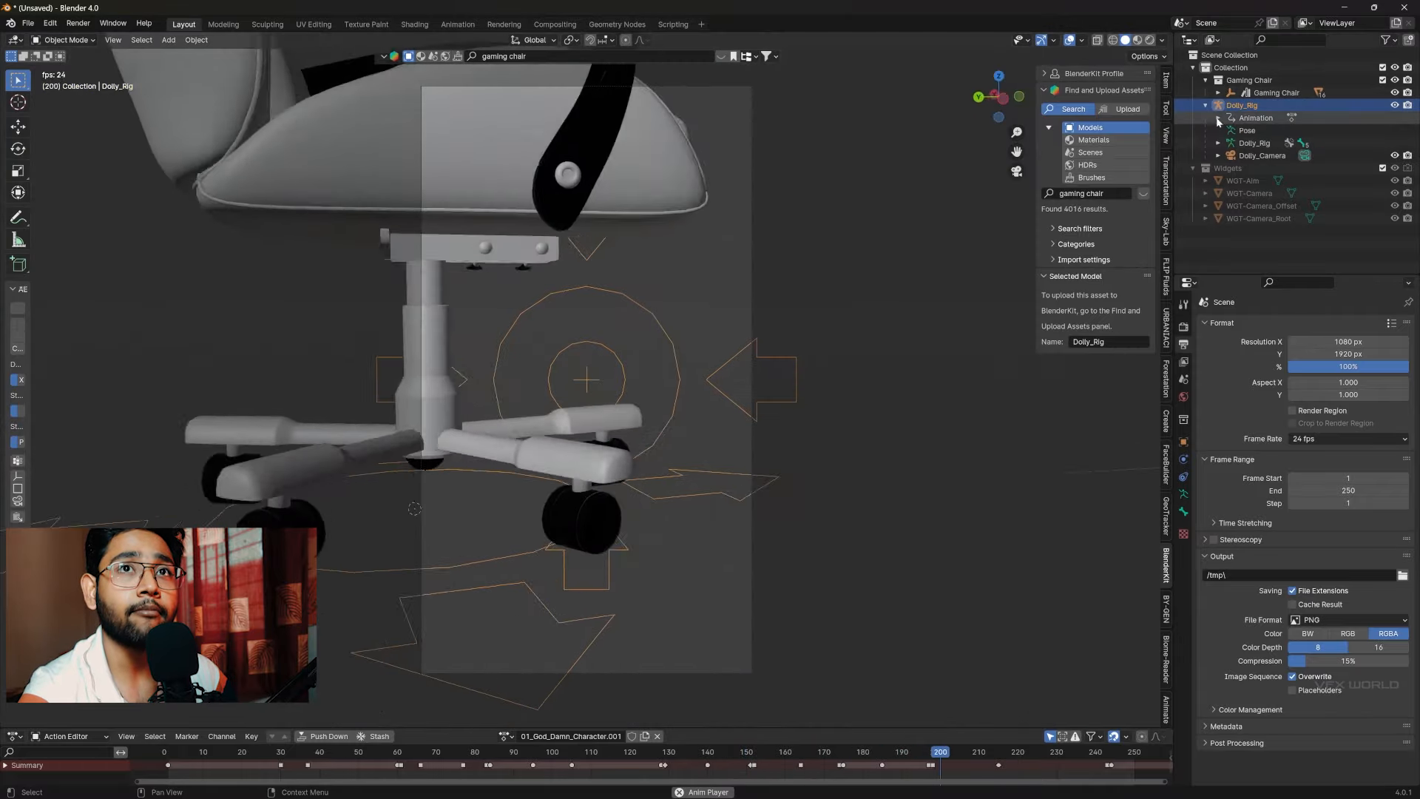
left_click(1257, 156)
left_click(1166, 79)
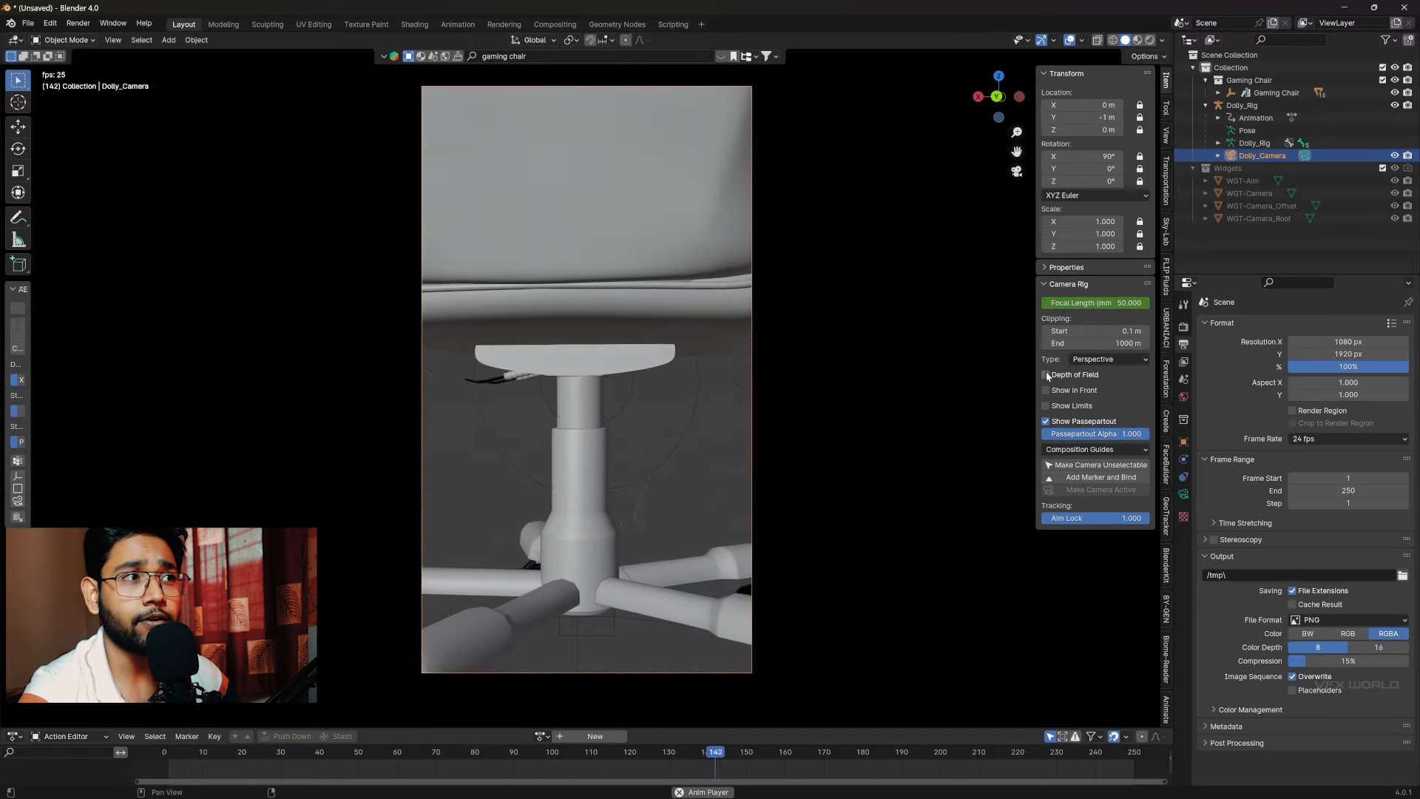
Stop the playback and scrub to frame 114 to check the camera's framing of the chair
left_click(574, 750)
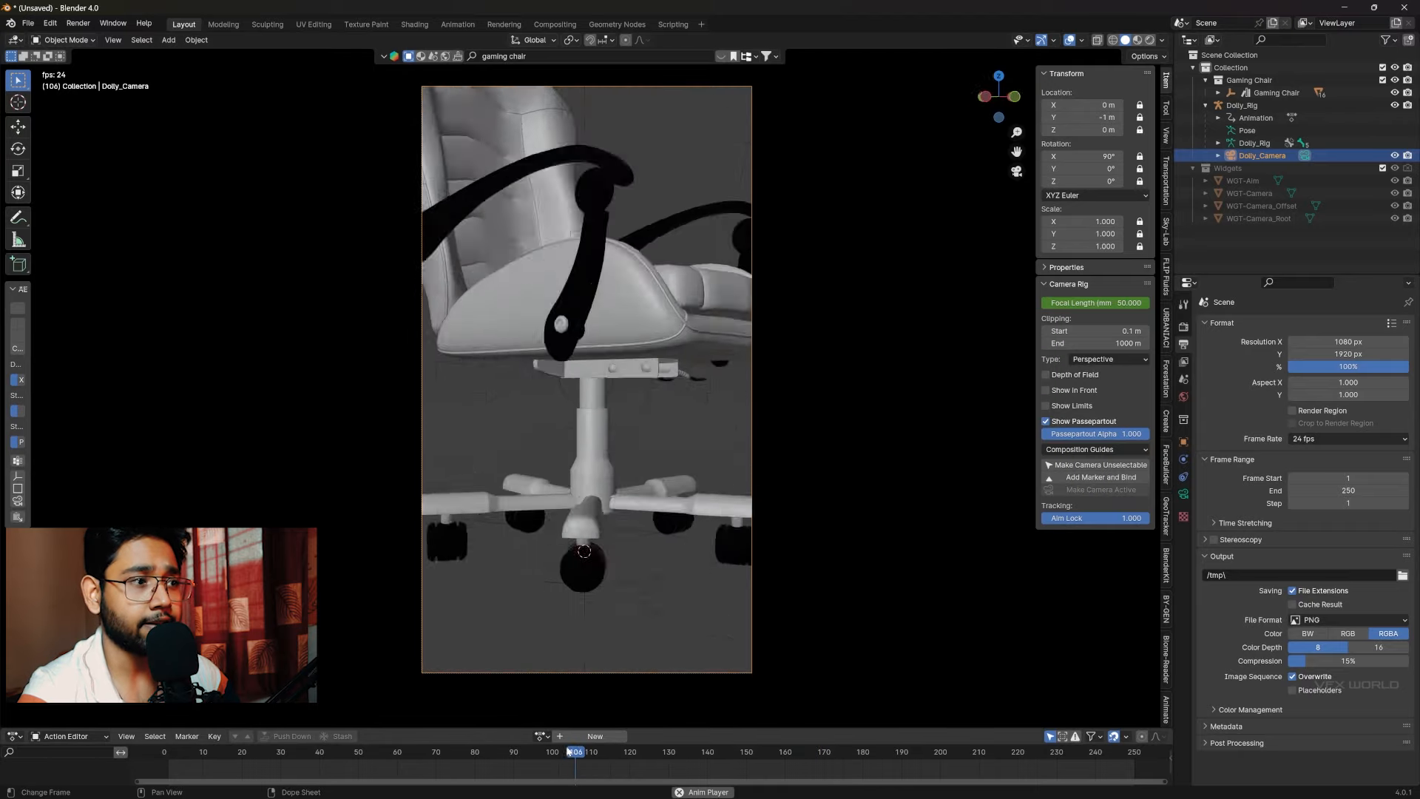
key("space")
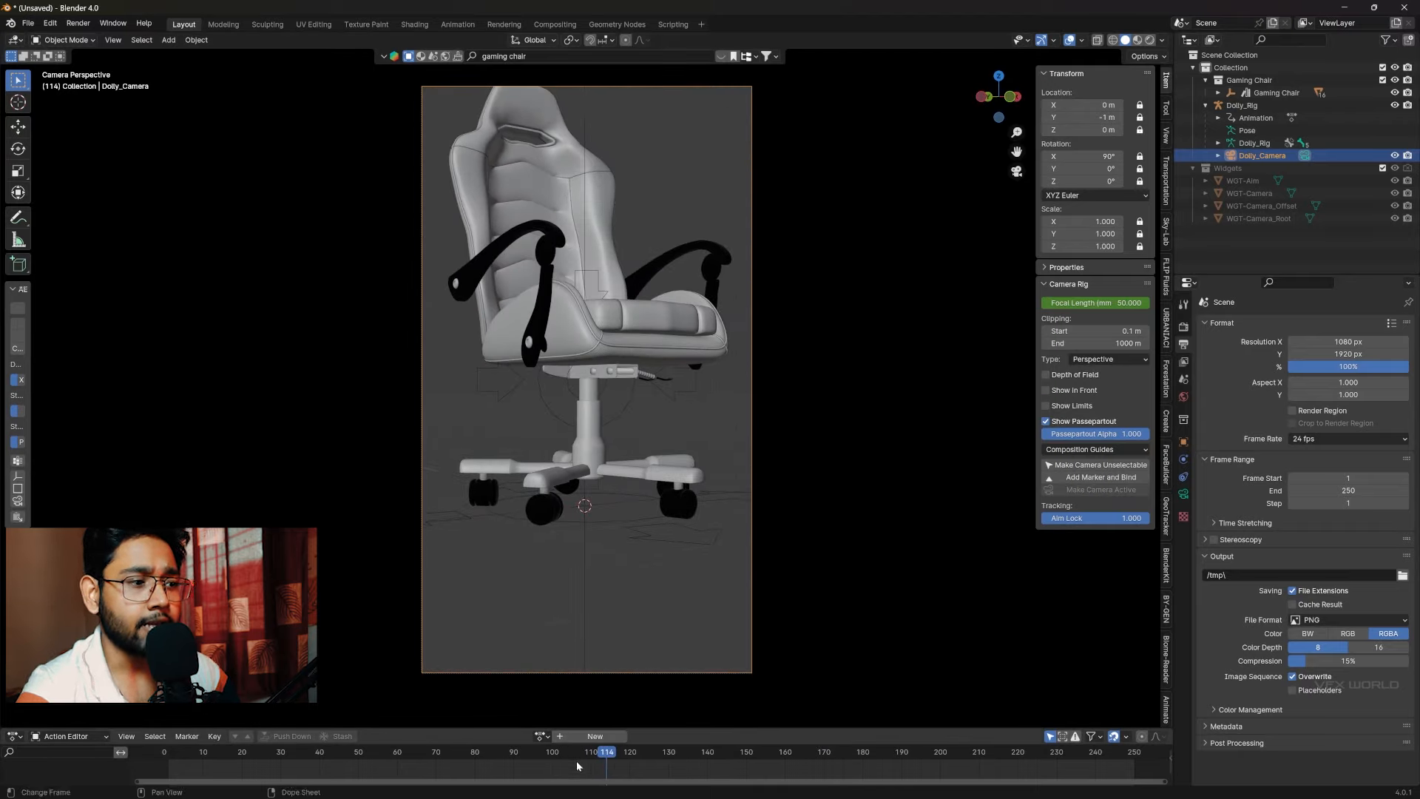
left_click_drag(566, 756, 605, 736)
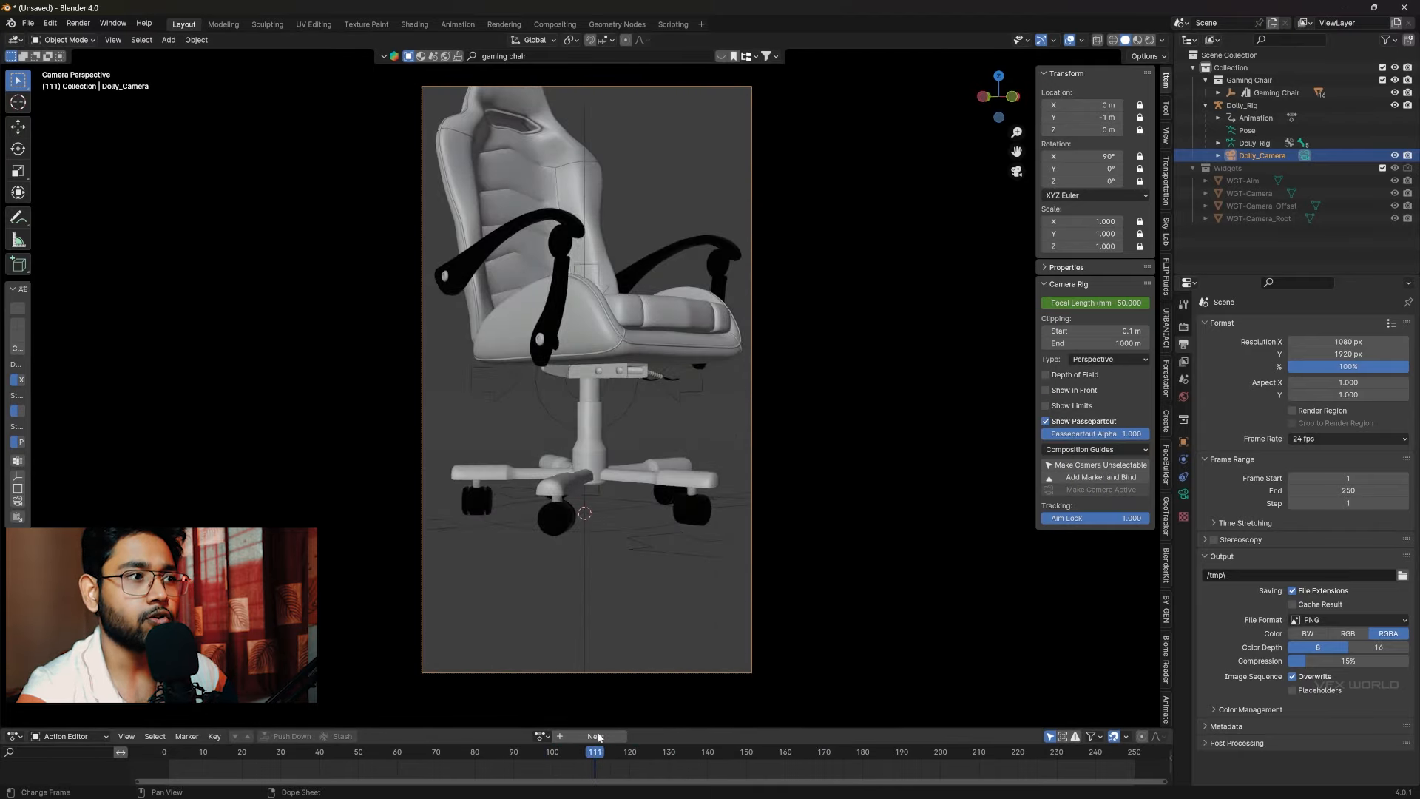
Add a plane as the floor under the chair, scale it by 500 and check it through the camera
key("KP_0")
key("shift+a")
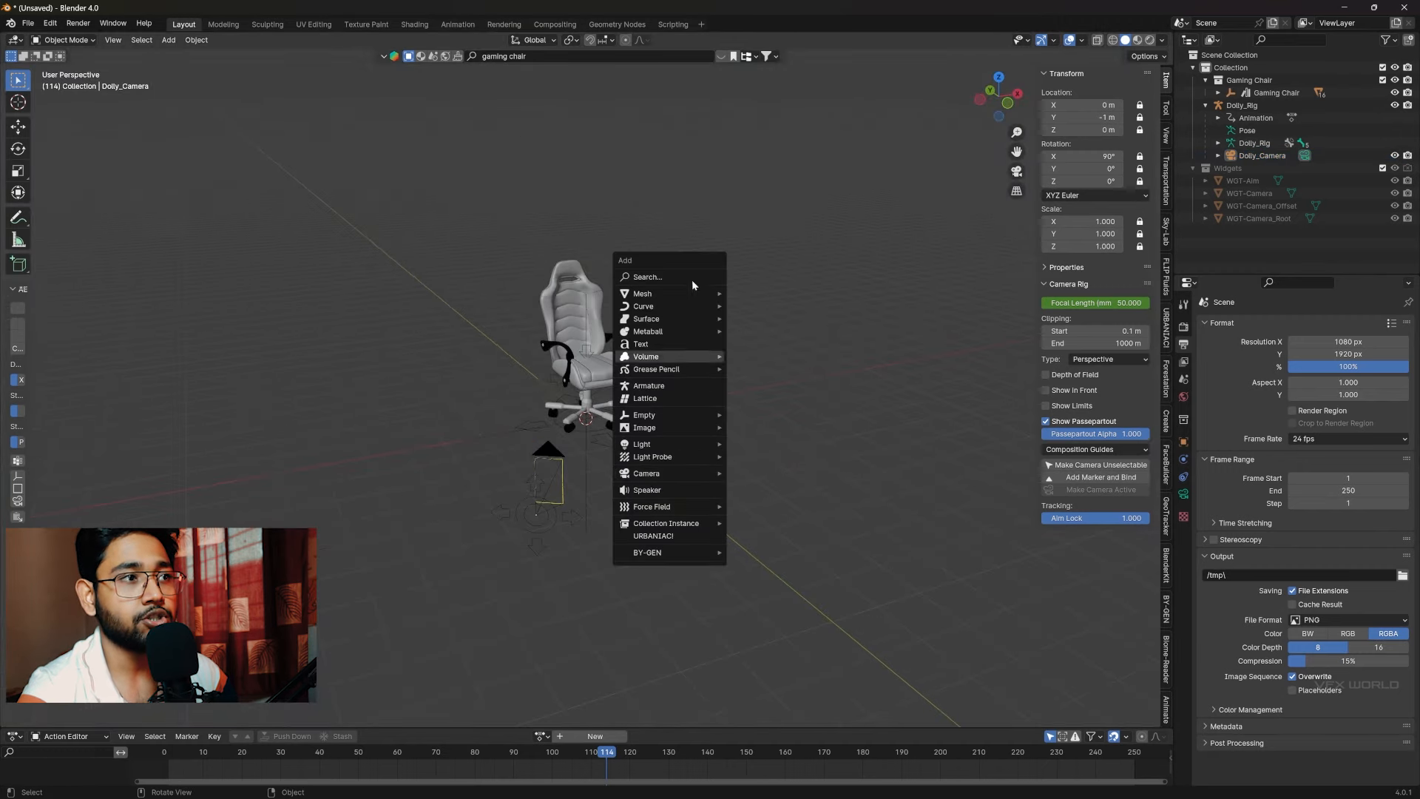
mouse_move(681, 293)
left_click(781, 295)
type("s")
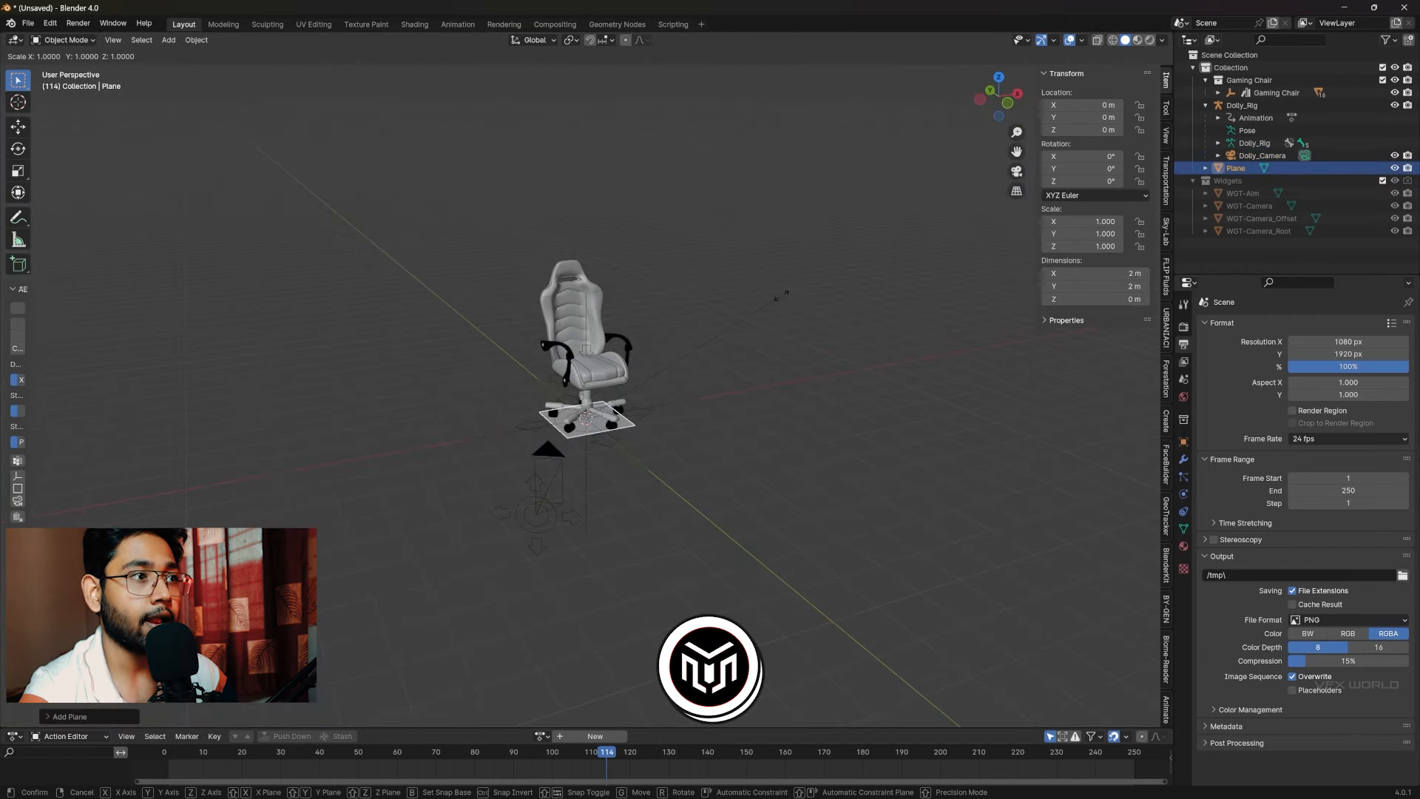
type("500")
key("Return")
middle_click_drag(830, 332, 767, 318)
left_click(1018, 173)
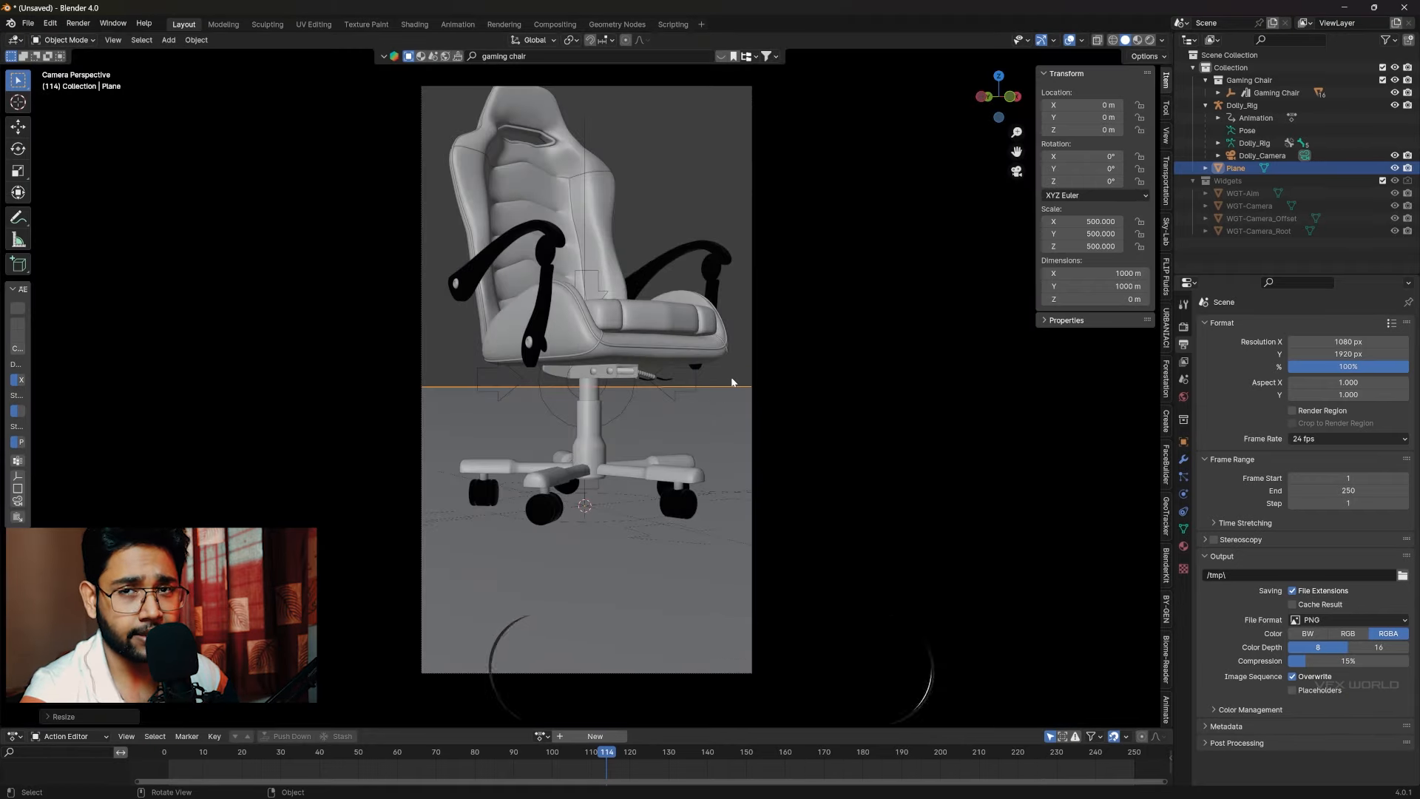
Search BenderKit materials for "floor" and apply the Wood Floor material to the ground plane
key("KP_0")
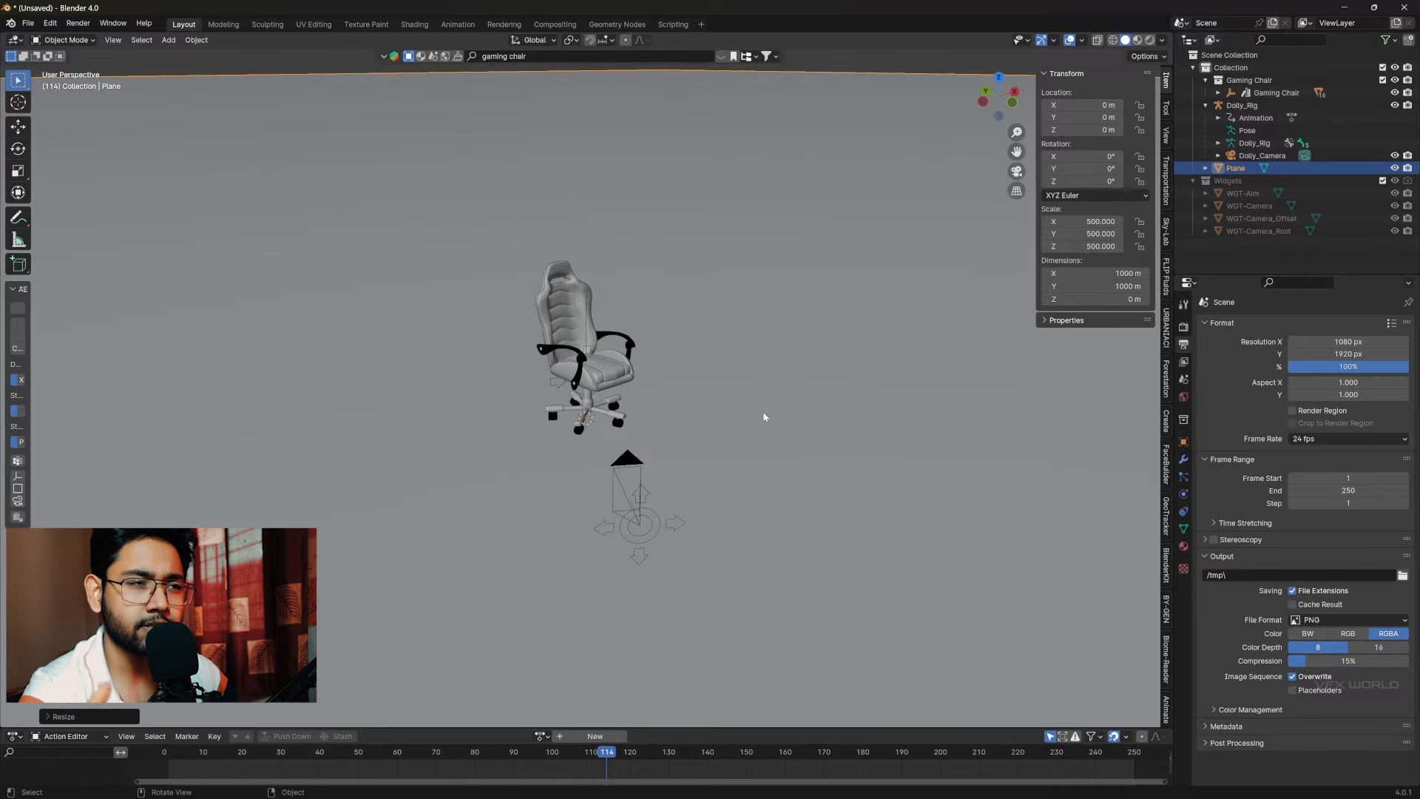
scroll(769, 422, "up", 3)
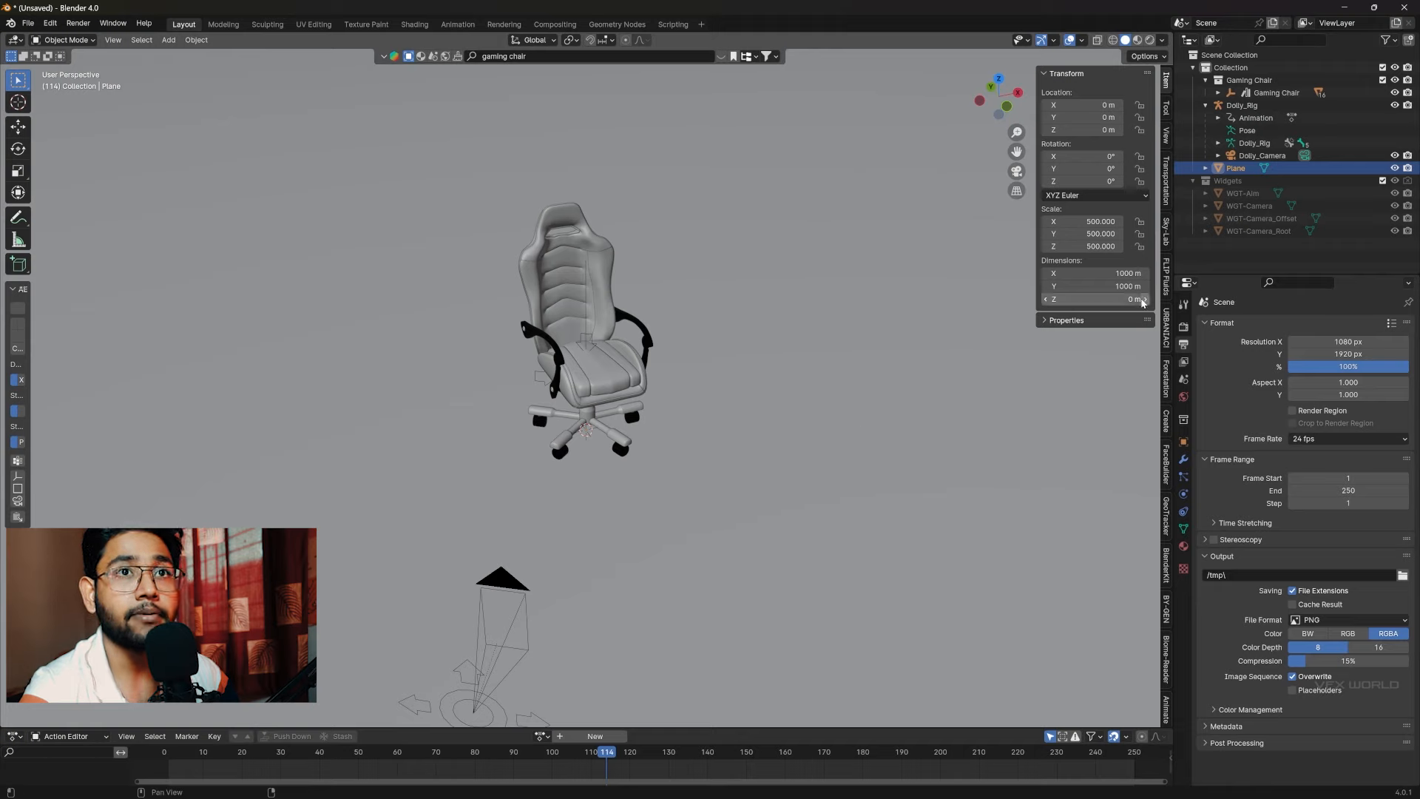
left_click(1165, 566)
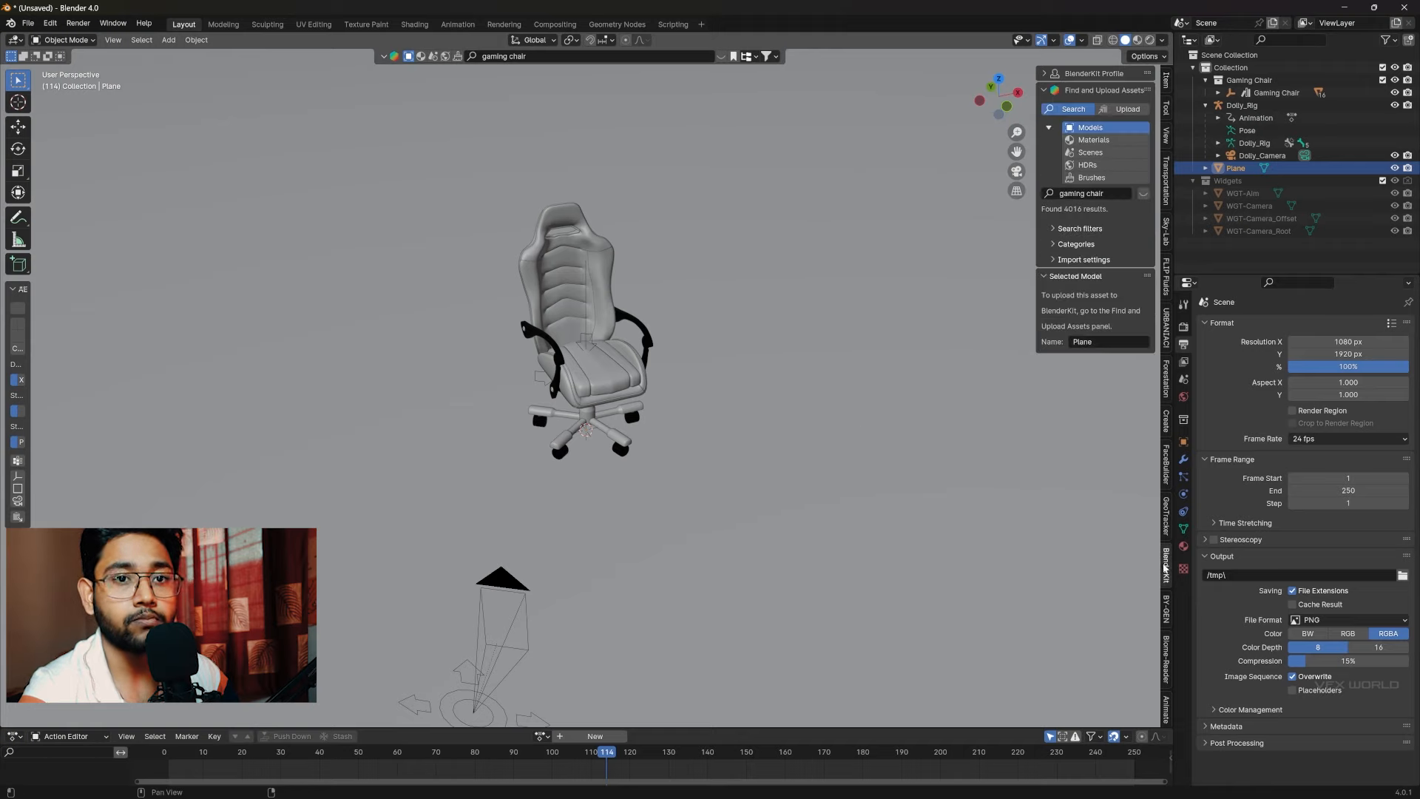
left_click(1106, 142)
left_click(1103, 196)
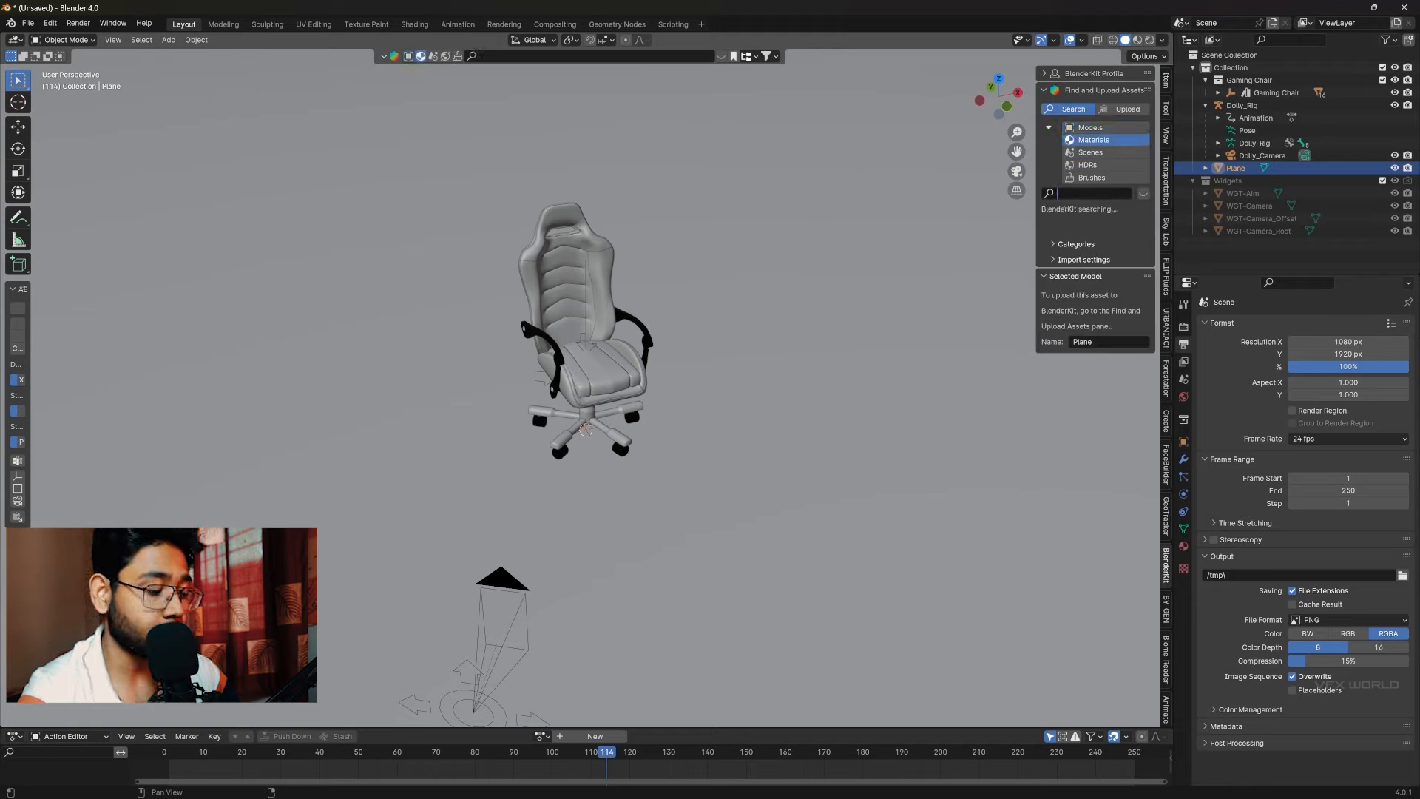
type("floor")
key("Return")
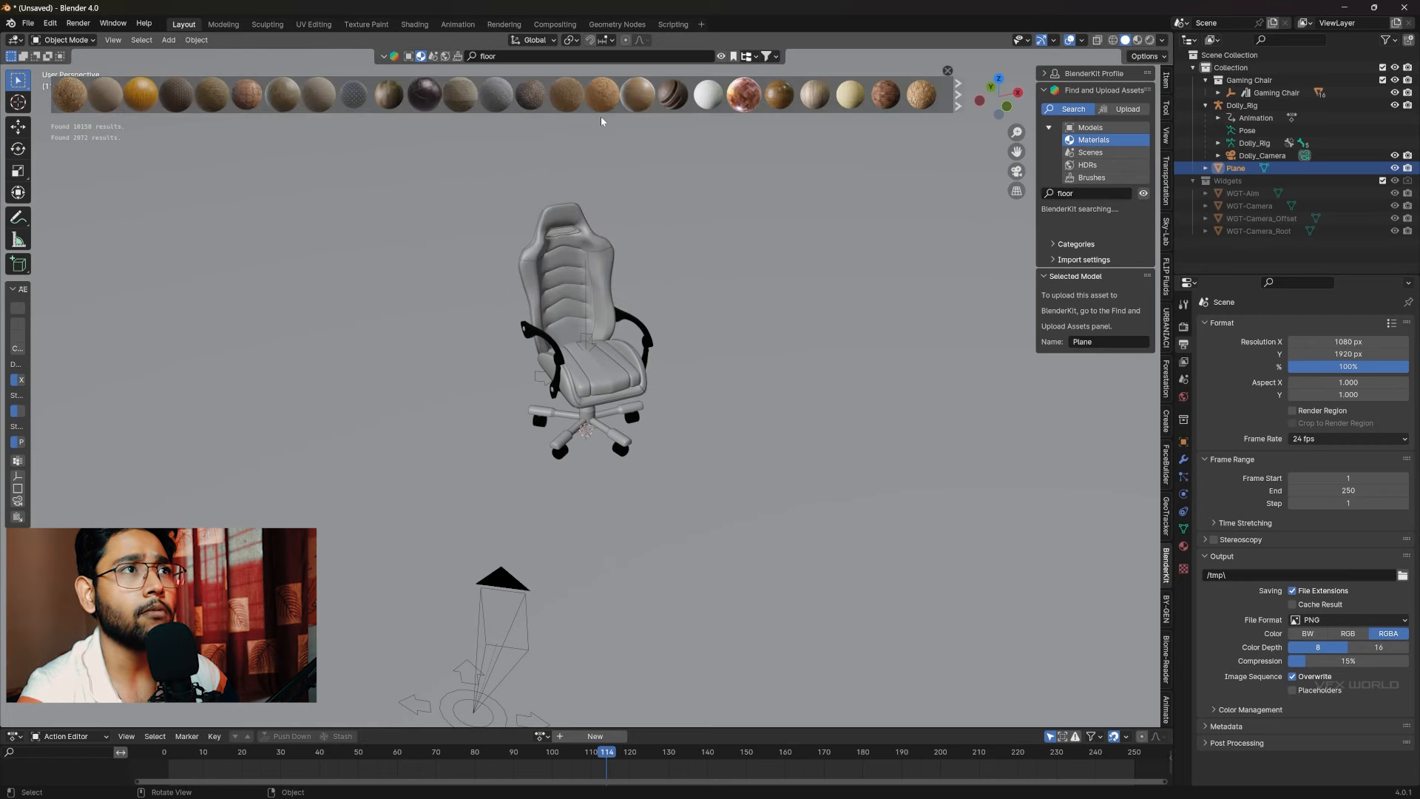
left_click_drag(388, 95, 603, 411)
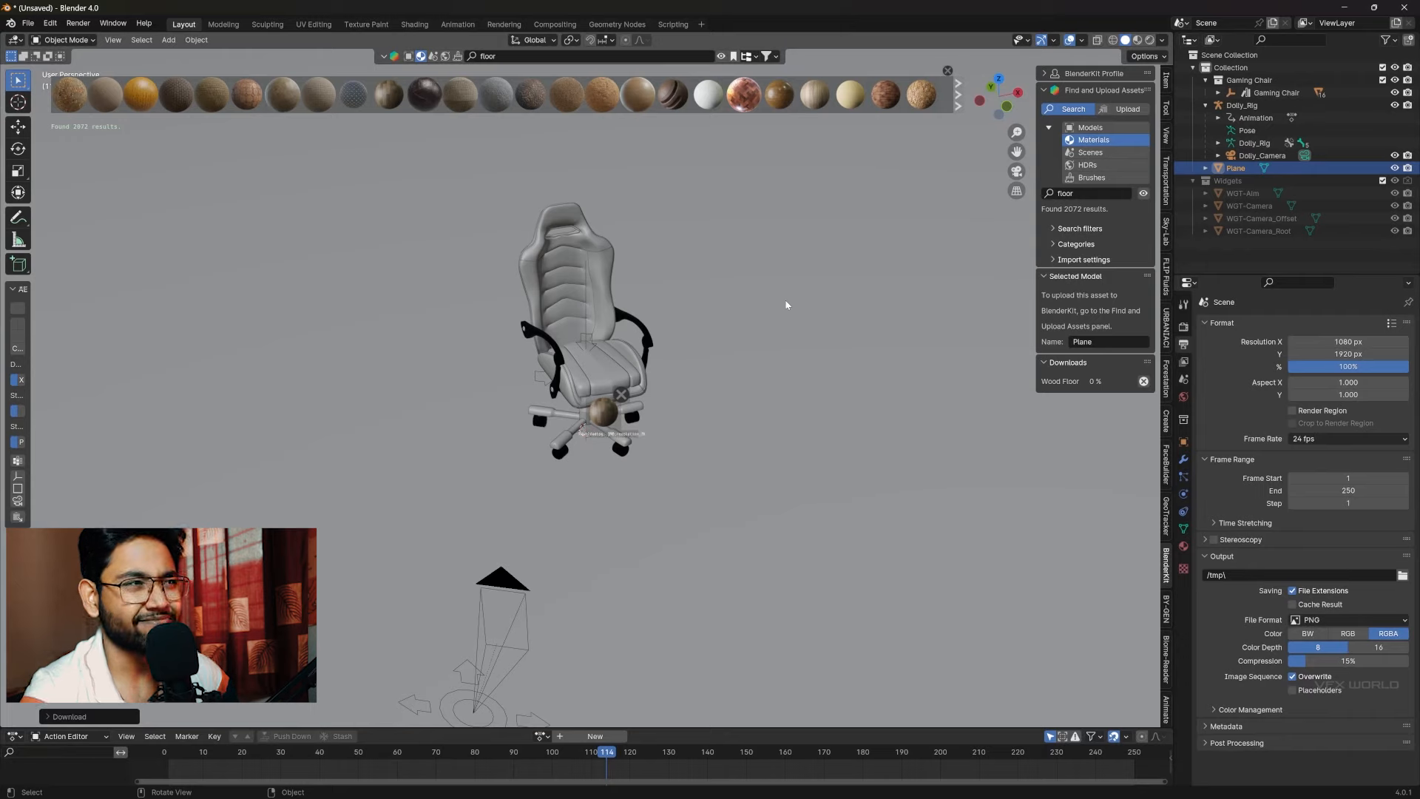
Set the render engine to Cycles with GPU Compute as the device and show the viewport in rendered shading
left_click(1183, 326)
left_click(1320, 358)
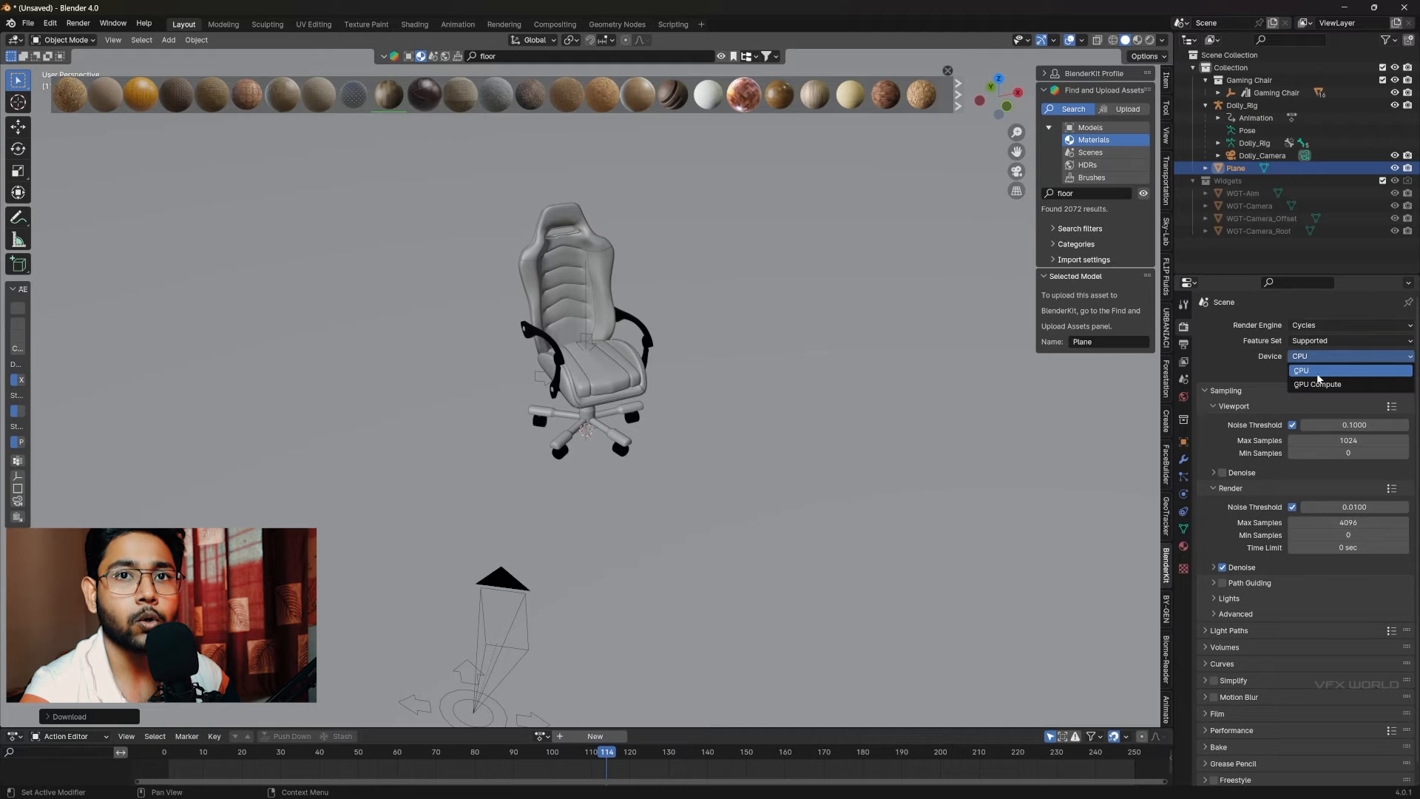
left_click(1320, 382)
left_click(1151, 40)
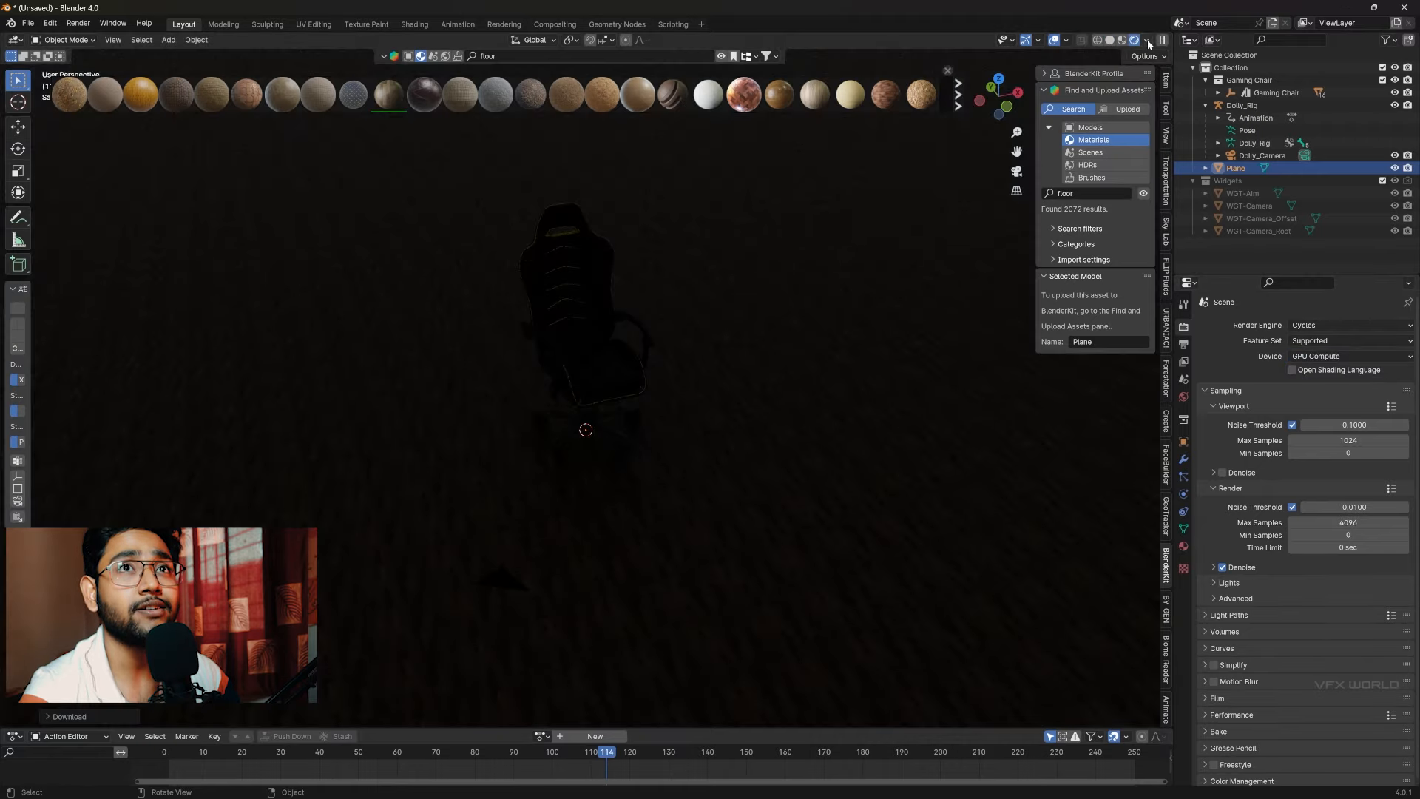
Add an area light at the chair's base and scale it up well beyond the chair's width
middle_click_drag(755, 363, 730, 456)
key("shift+a")
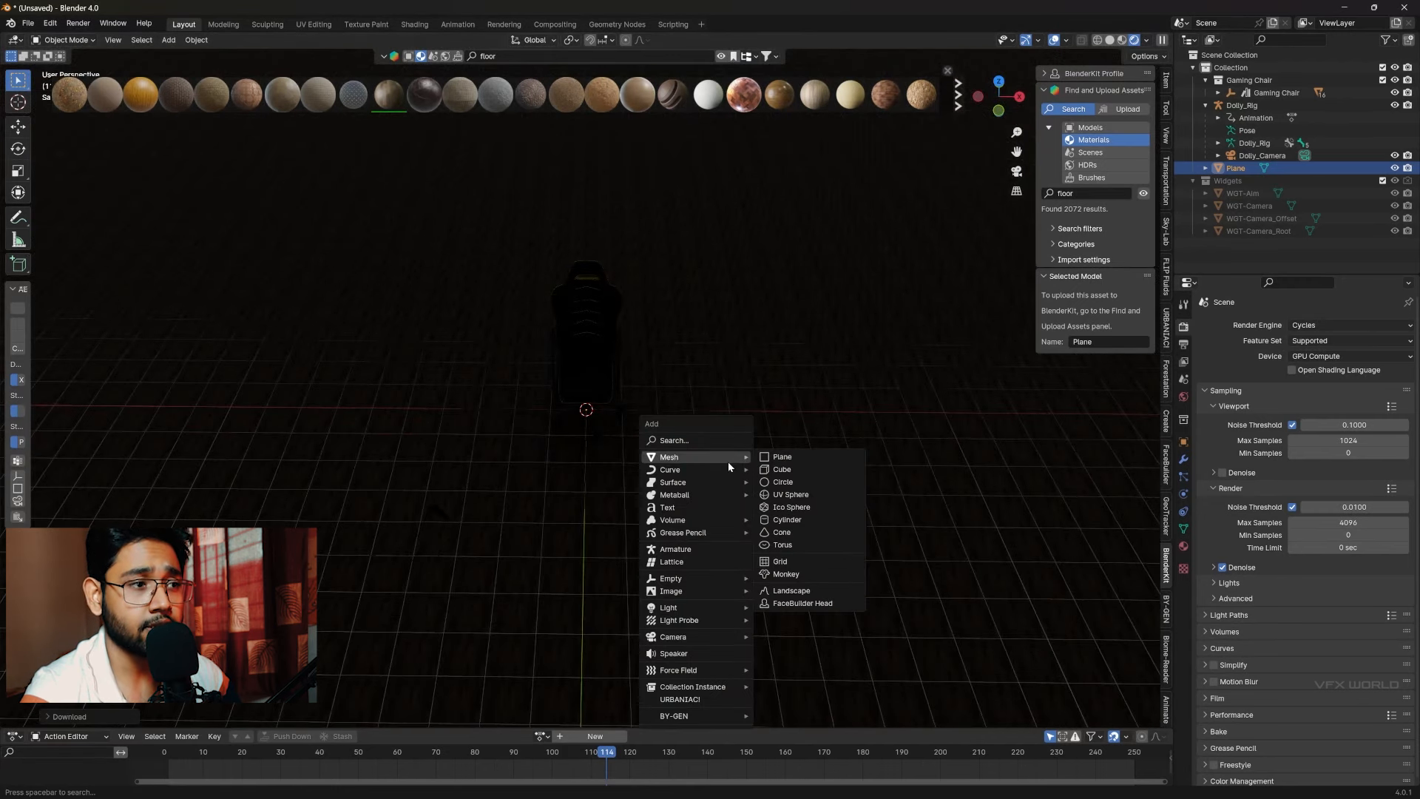
mouse_move(751, 605)
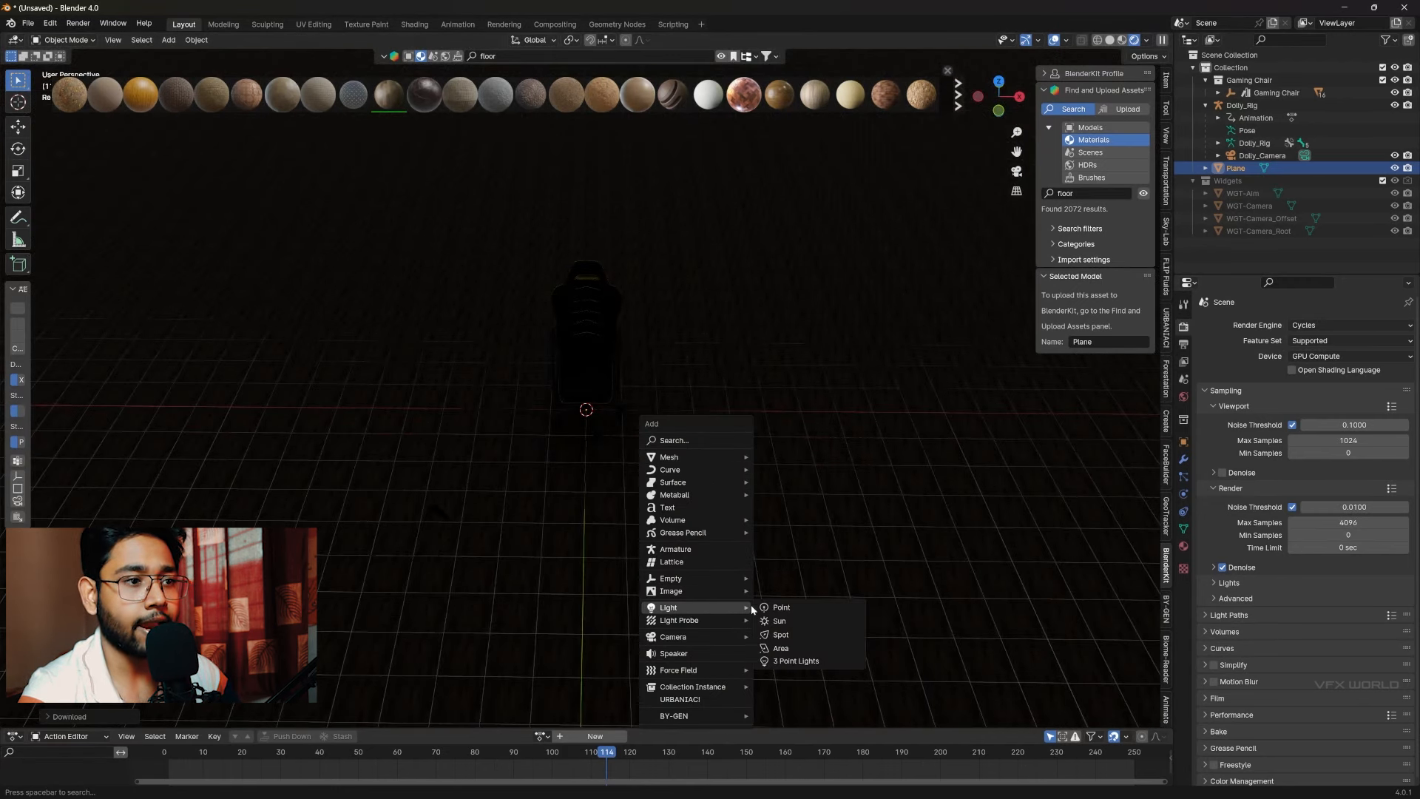
left_click(801, 658)
key("s")
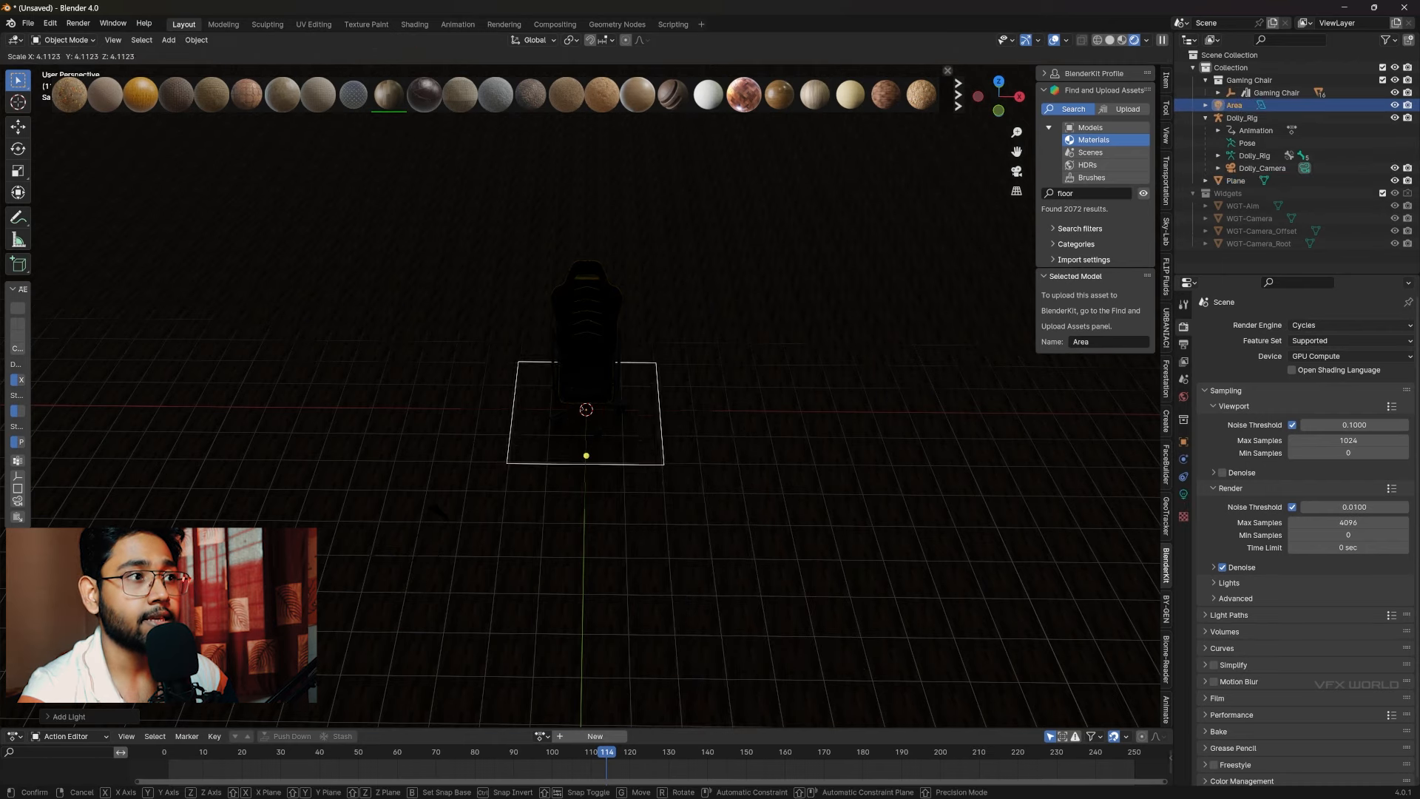
left_click(792, 371)
Raise the area light vertically above the chair and set its power to 500 W
left_click(19, 127)
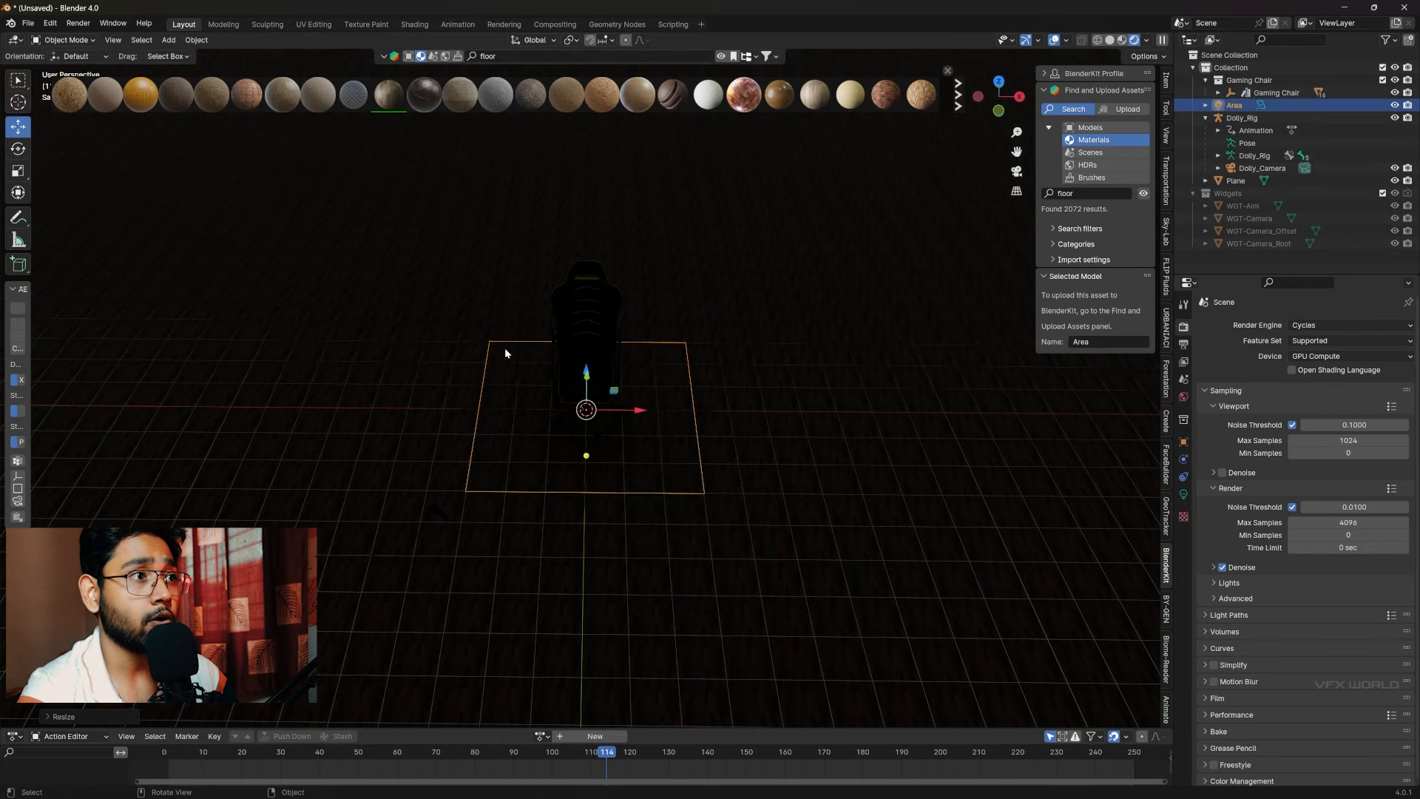
middle_click_drag(592, 383, 739, 365)
left_click_drag(587, 376, 629, 151)
left_click(1183, 494)
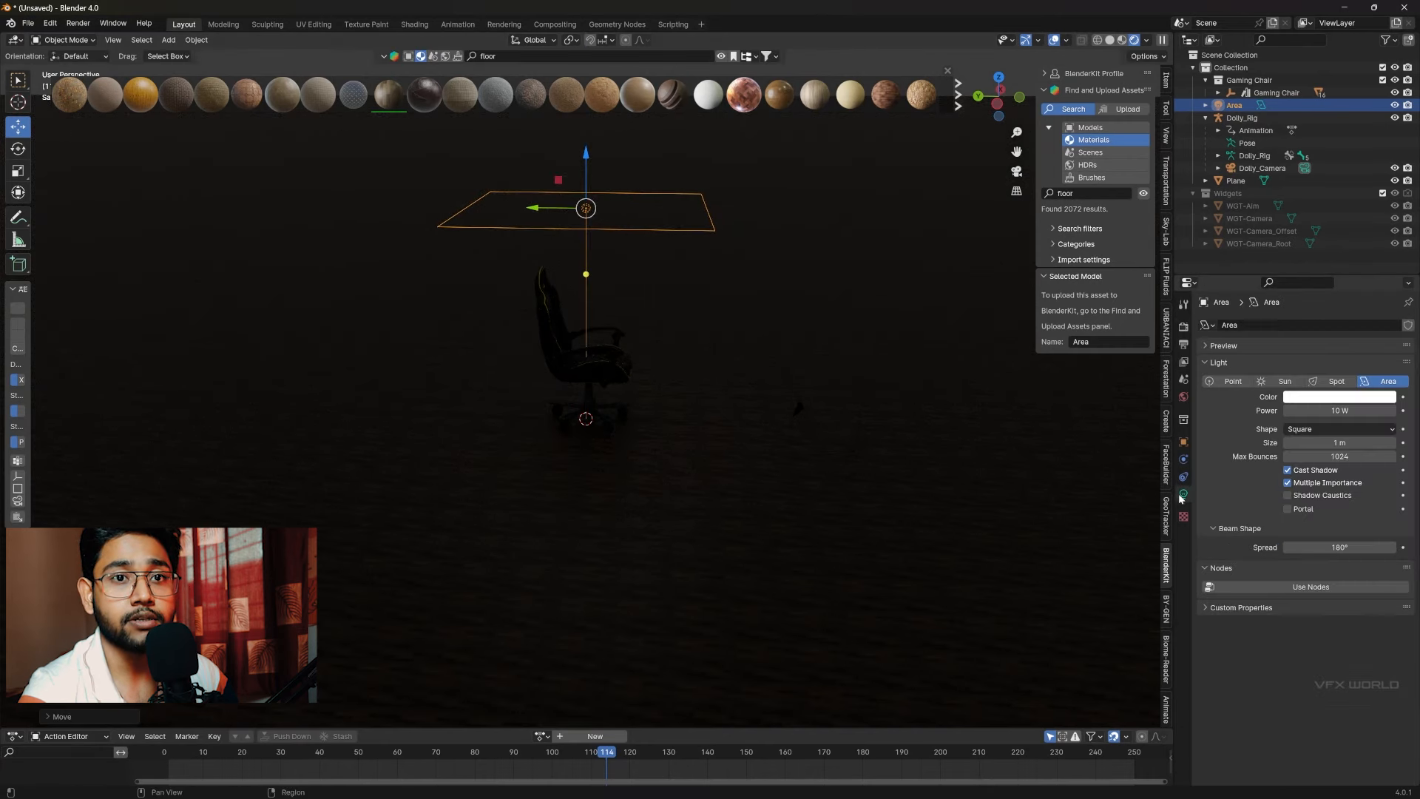
left_click(1339, 410)
key("Return")
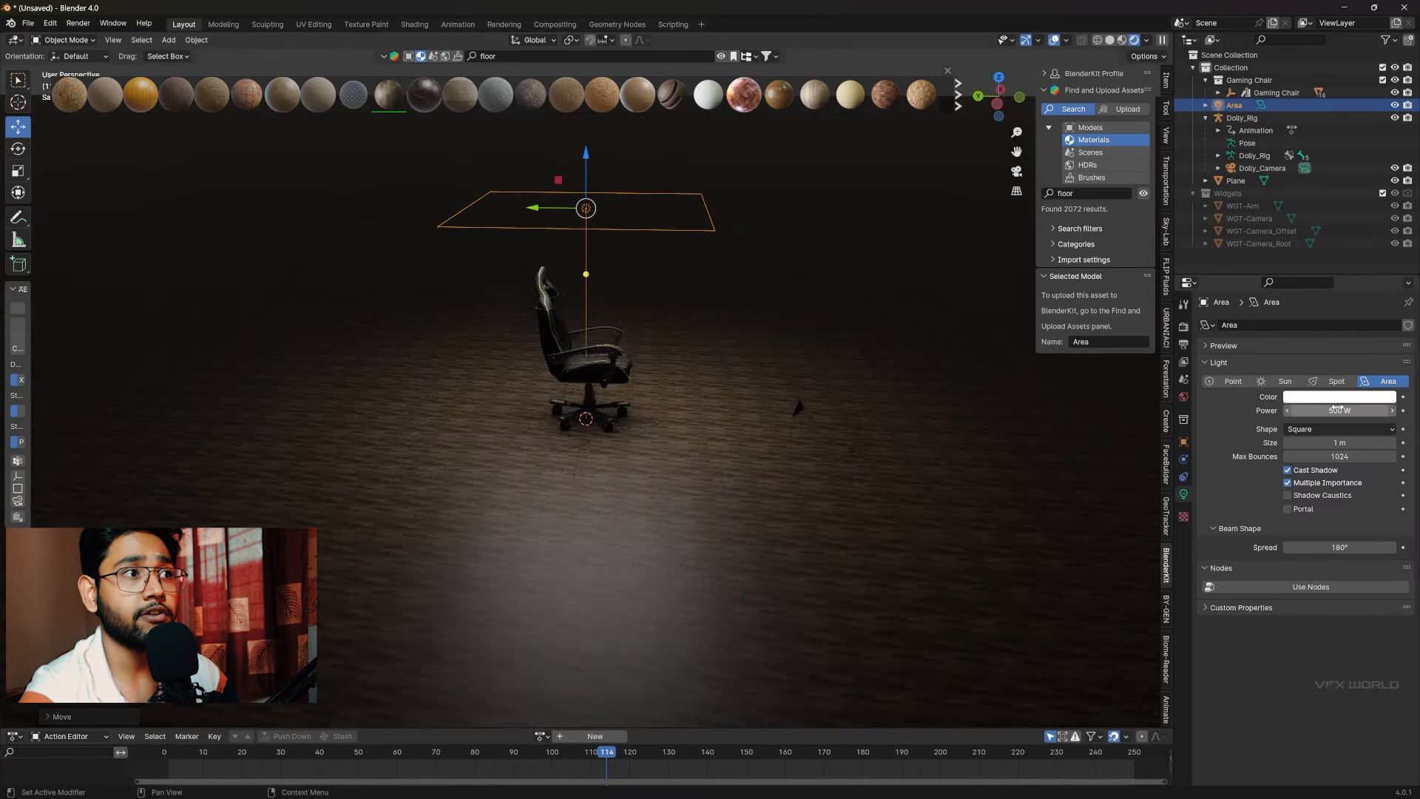
Raise the area light higher above the chair and set its power to 1000 W
middle_click_drag(911, 442, 828, 450)
left_click_drag(590, 142, 590, 70)
left_click(1339, 410)
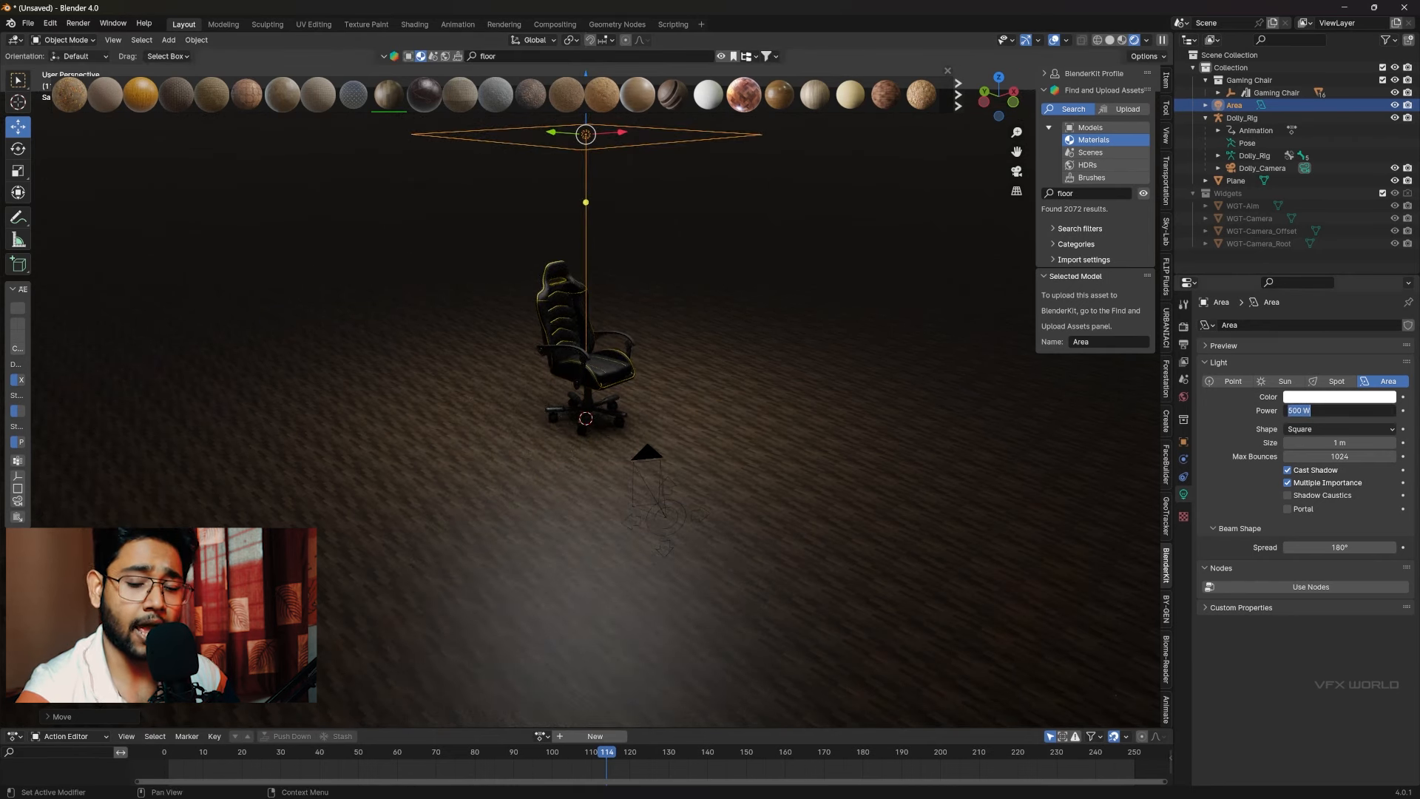
key("Return")
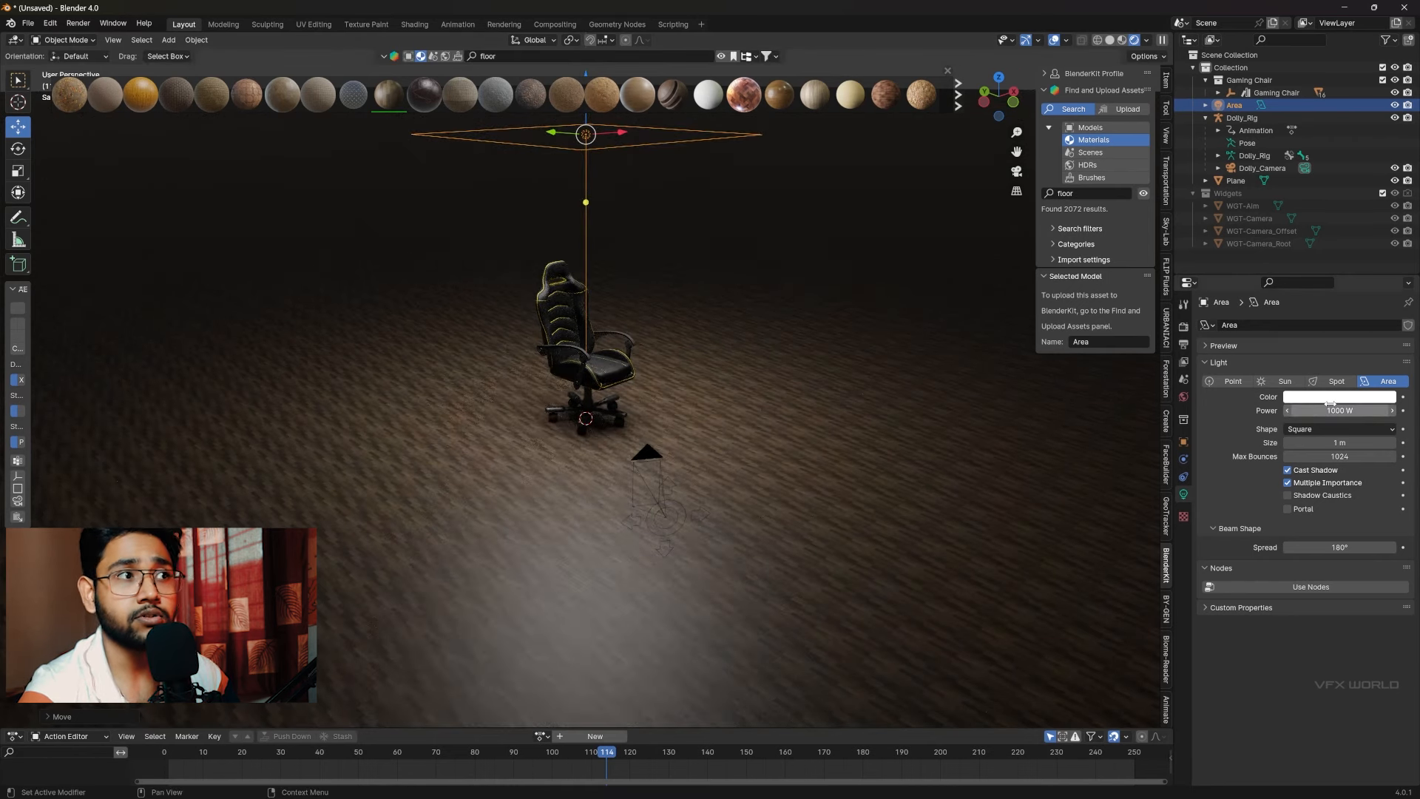
Duplicate the overhead area light, move the copy sideways along X away from the chair, and rotate it about Y to face the chair
middle_click_drag(906, 468, 871, 470)
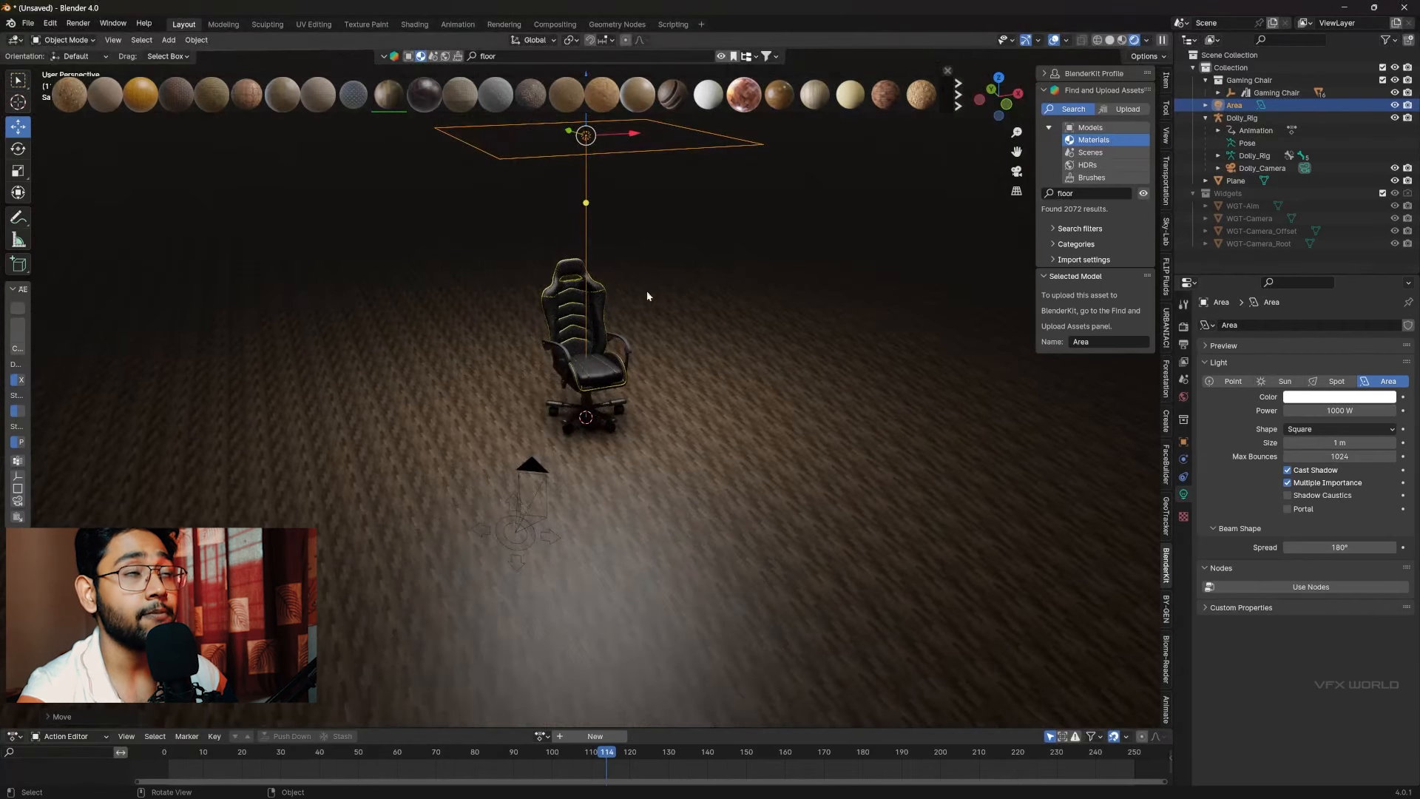
scroll(657, 278, "down", 2)
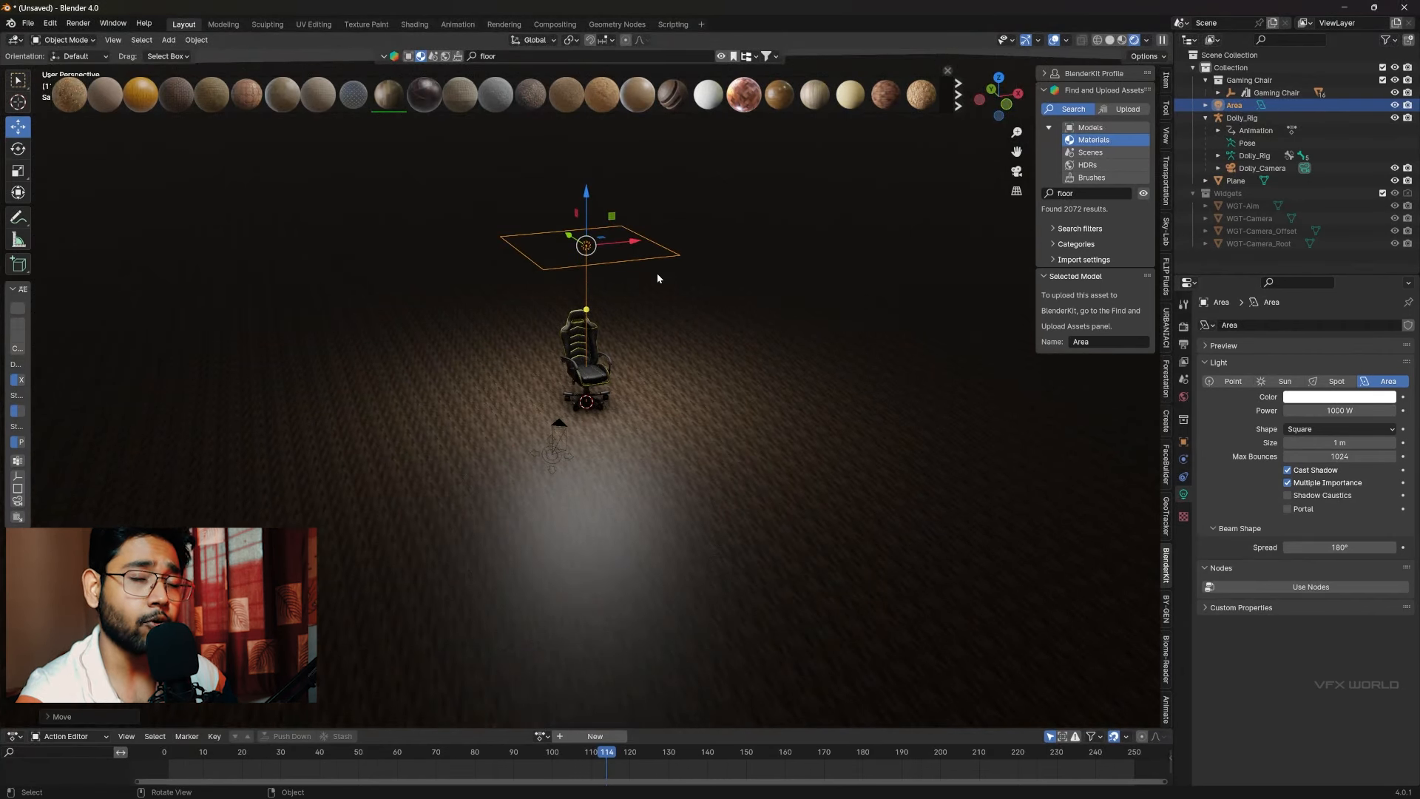
key("shift+d")
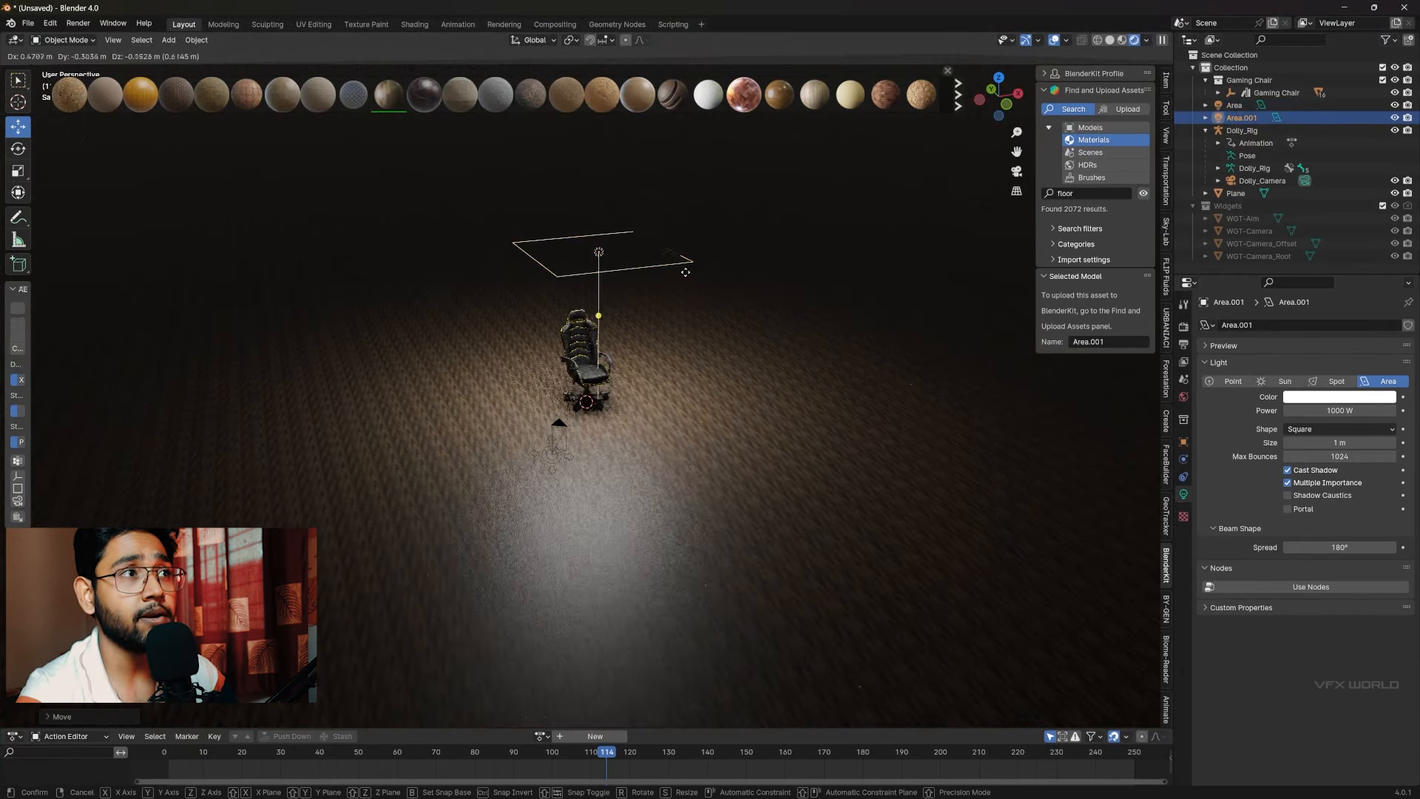
right_click(711, 254)
left_click_drag(629, 245, 472, 277)
key("r")
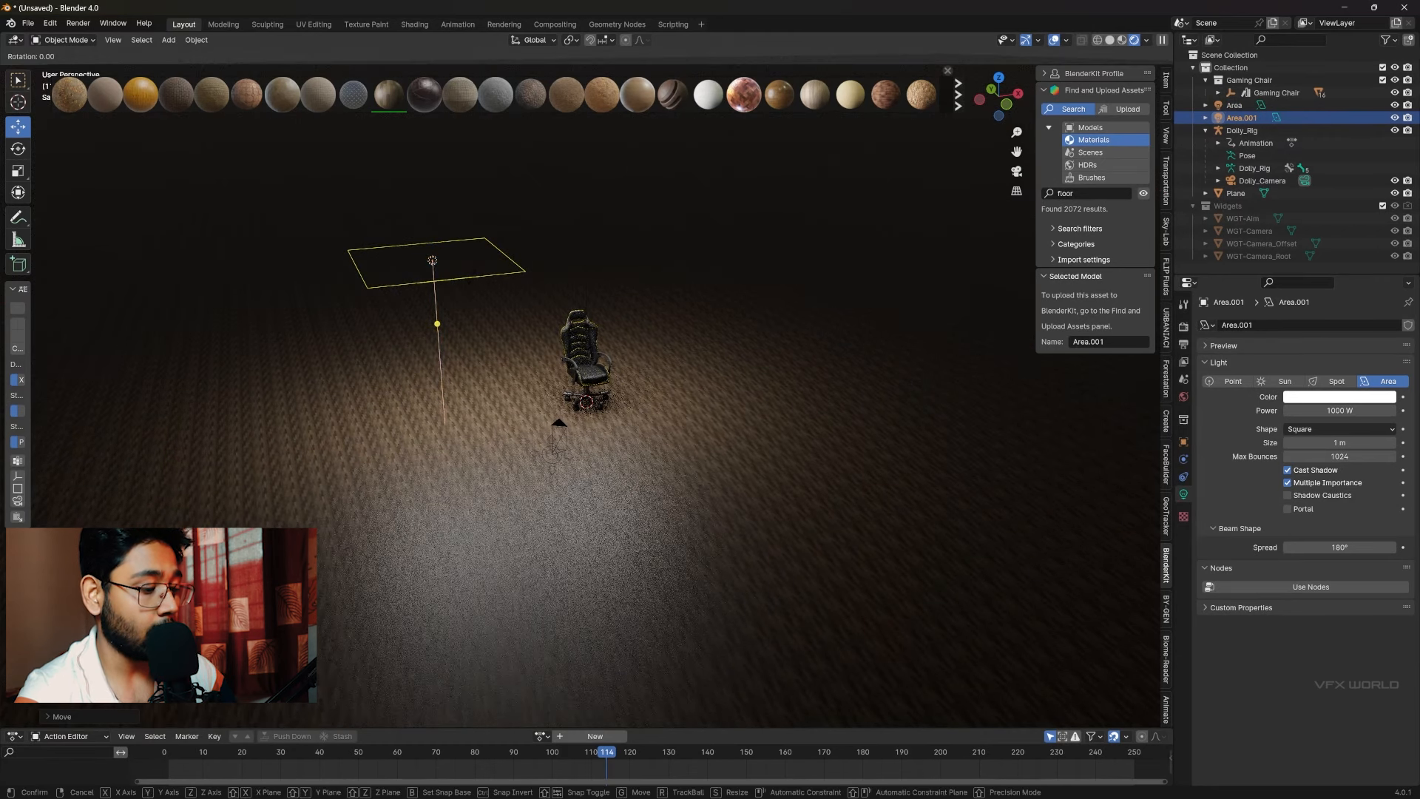
key("y")
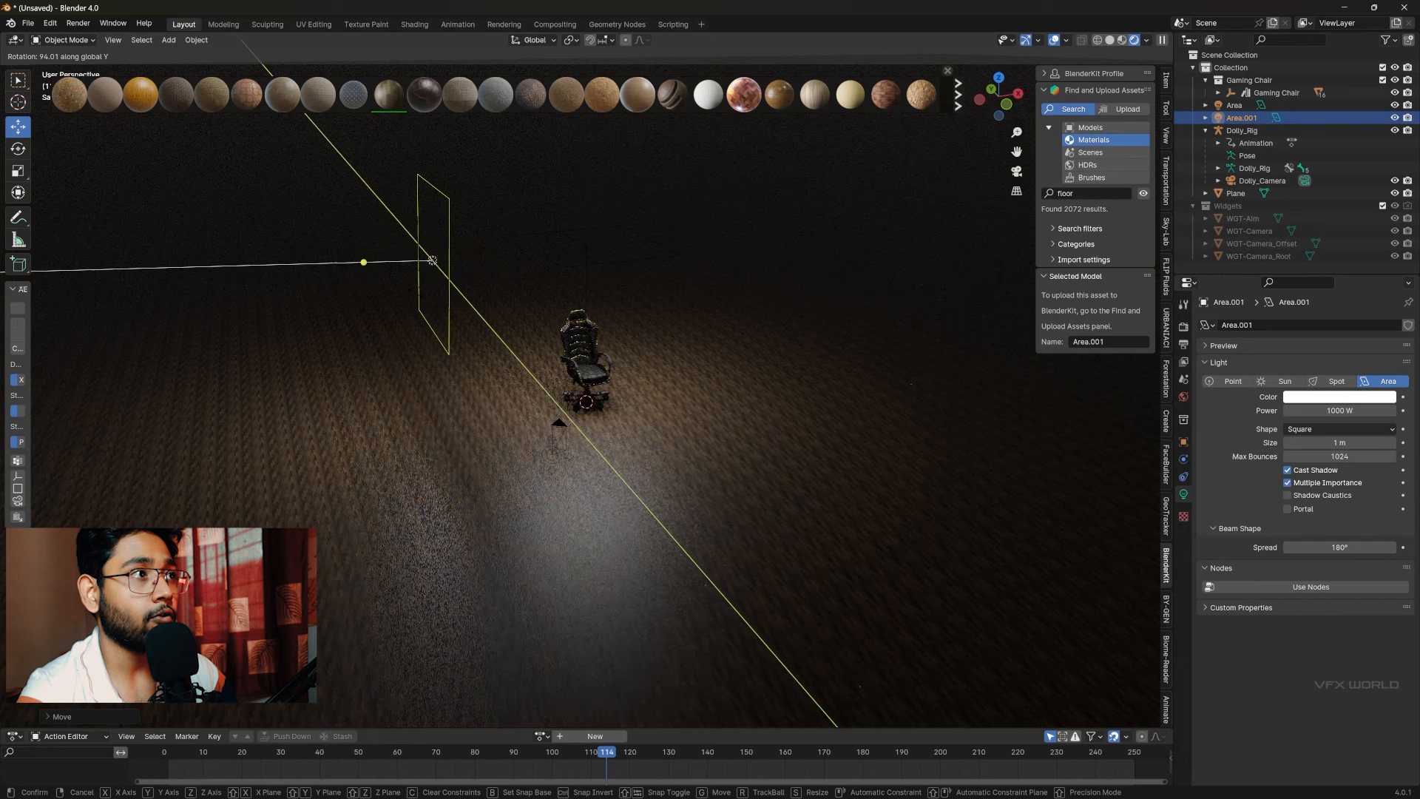
left_click(748, 83)
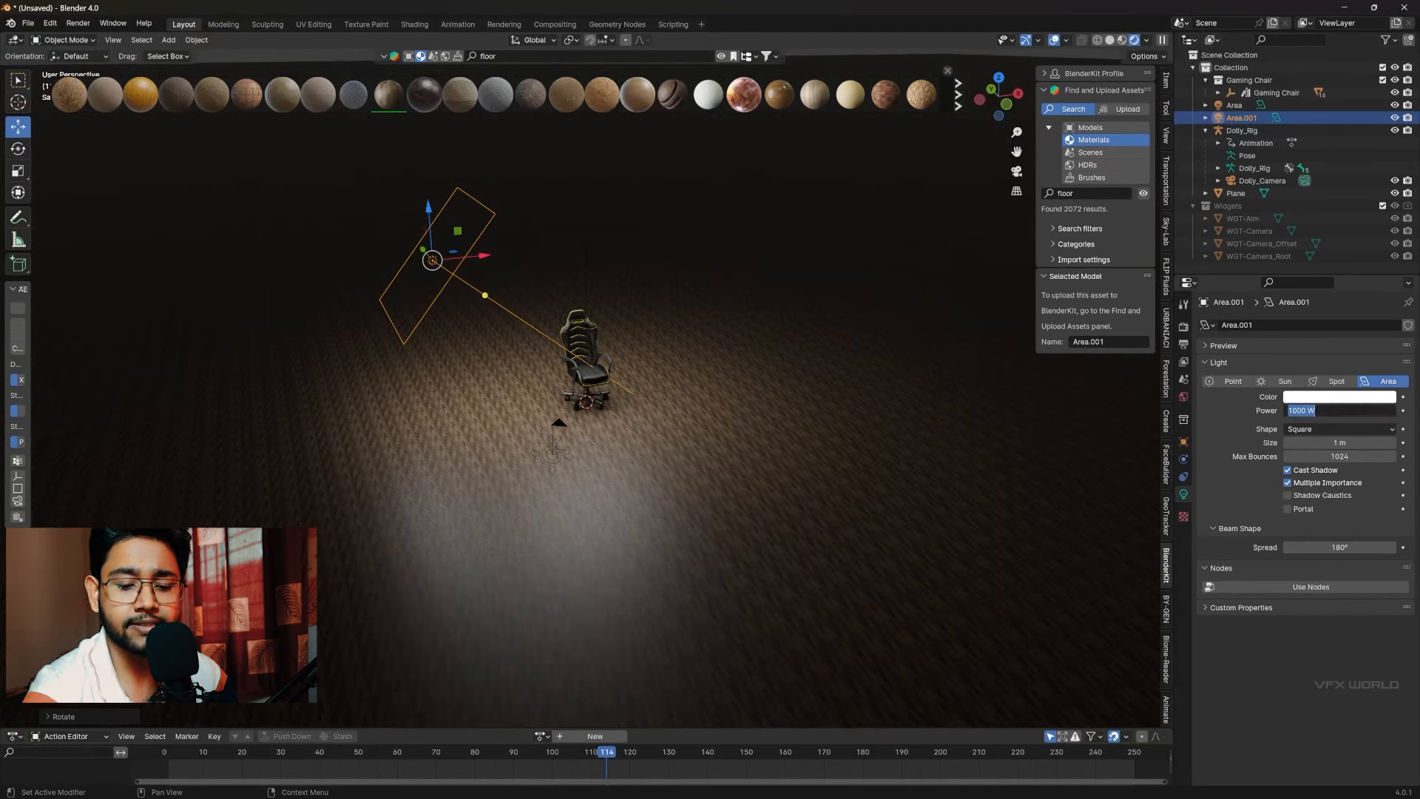
Set the side area light's power to 500 W and lower it vertically towards the chair's height
type("500")
key("Return")
middle_click_drag(876, 441, 808, 415)
left_click_drag(449, 187, 481, 296)
mouse_move(581, 371)
middle_mouse_down()
mouse_move(642, 415)
mouse_move(544, 394)
mouse_move(686, 366)
mouse_move(584, 397)
middle_mouse_up()
scroll(613, 405, "up", 4)
scroll(584, 397, "down", 5)
Duplicate the overhead light again, move the copy along X to the chair's opposite side, and rotate it about 63° around Y towards the chair
left_click(629, 267)
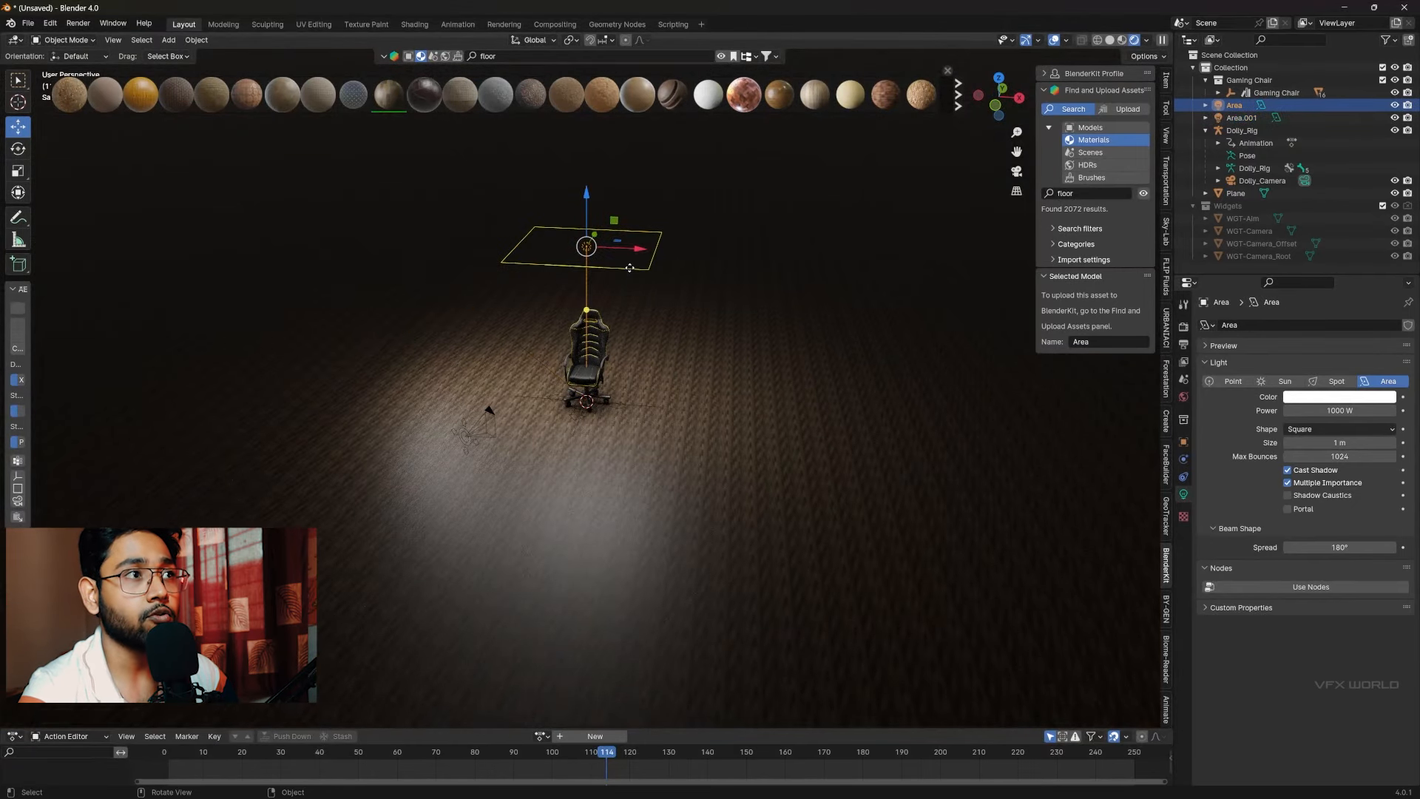
key("shift+d")
right_click(645, 265)
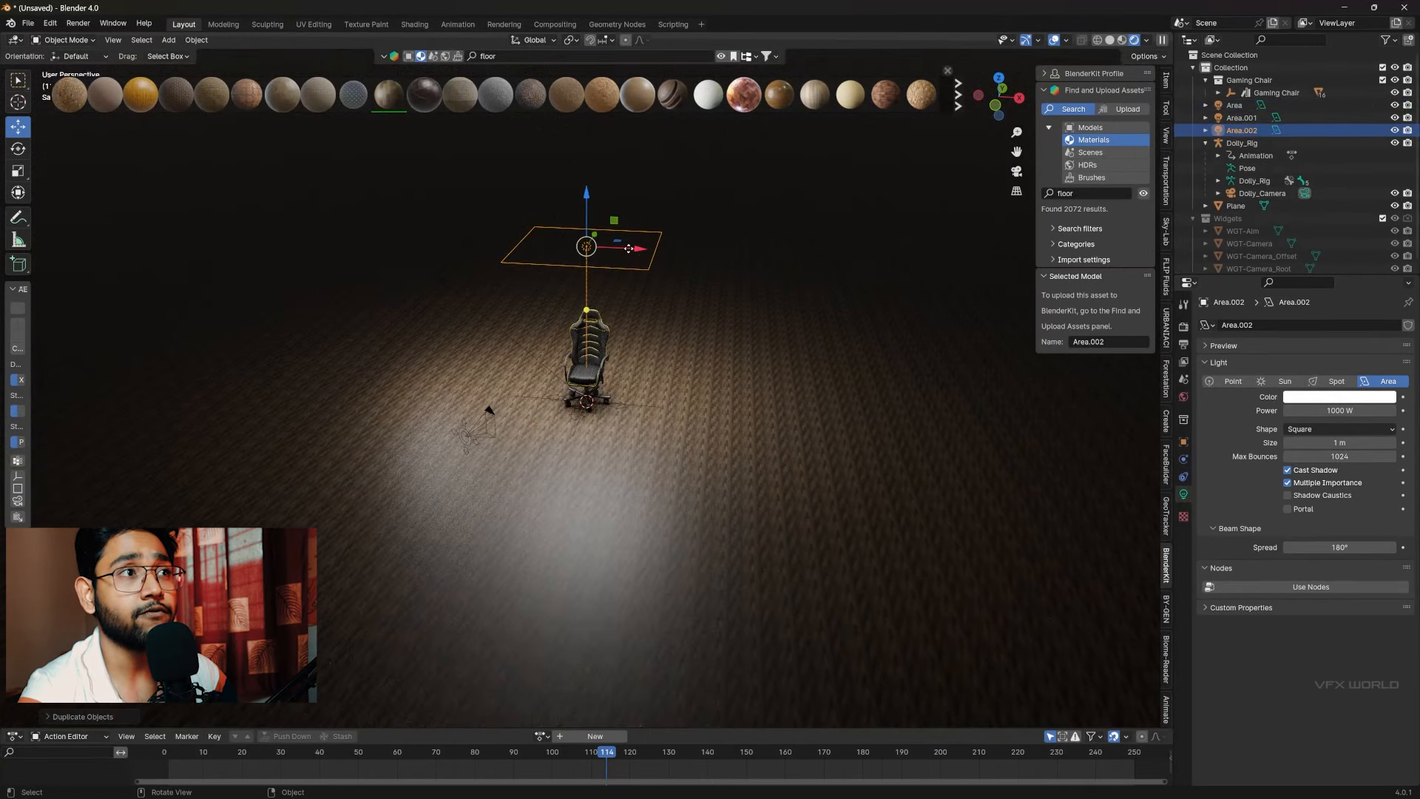
left_click_drag(628, 248, 776, 257)
key("r")
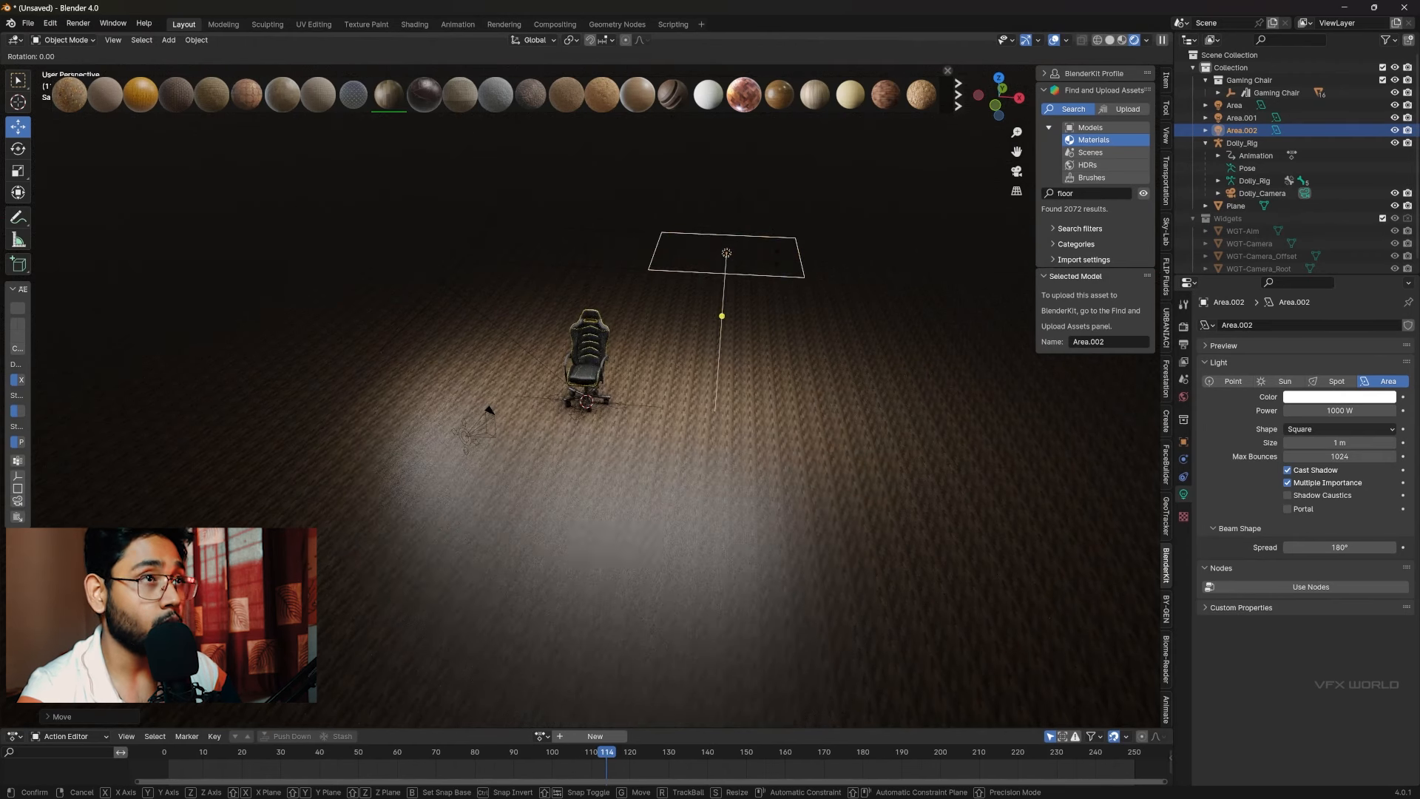
key("y")
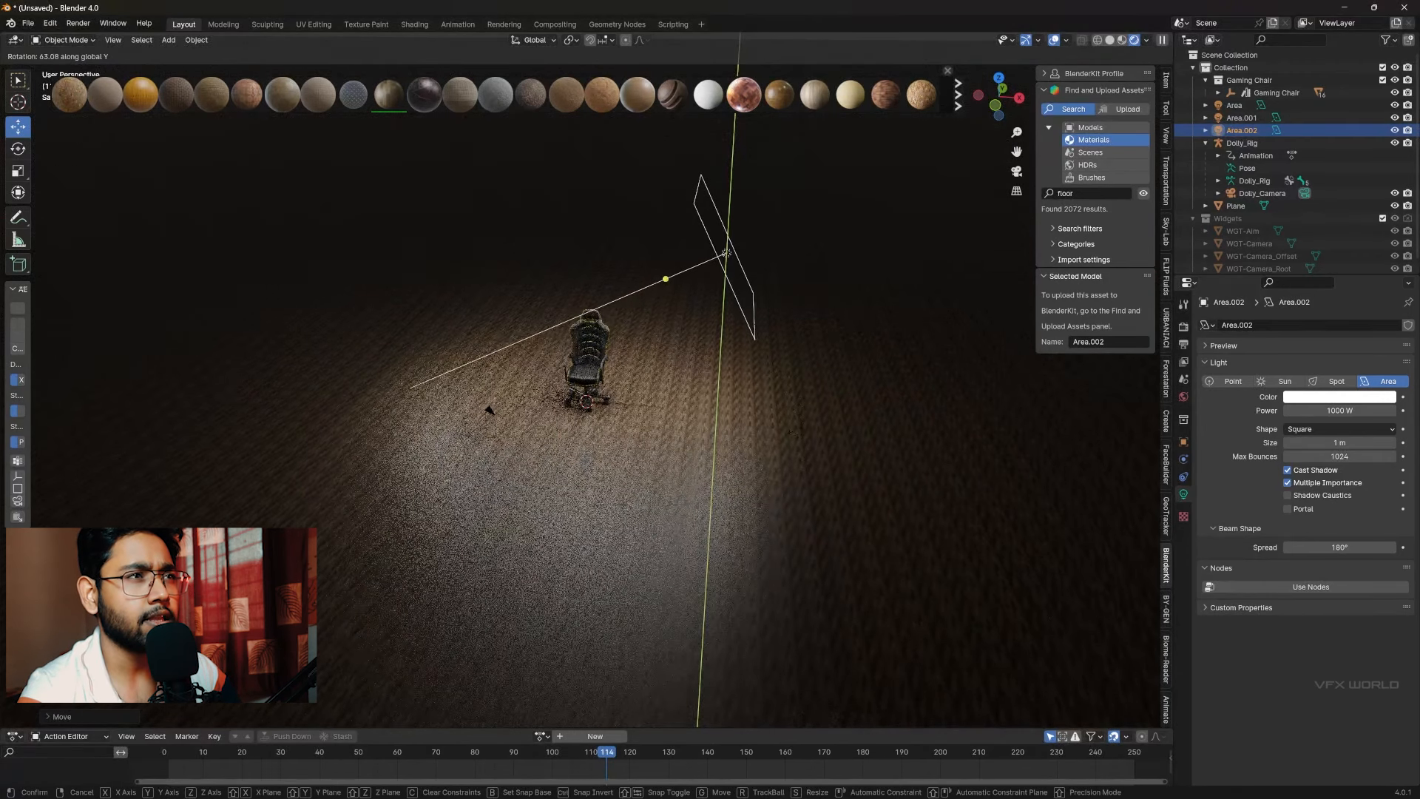
left_click(787, 400)
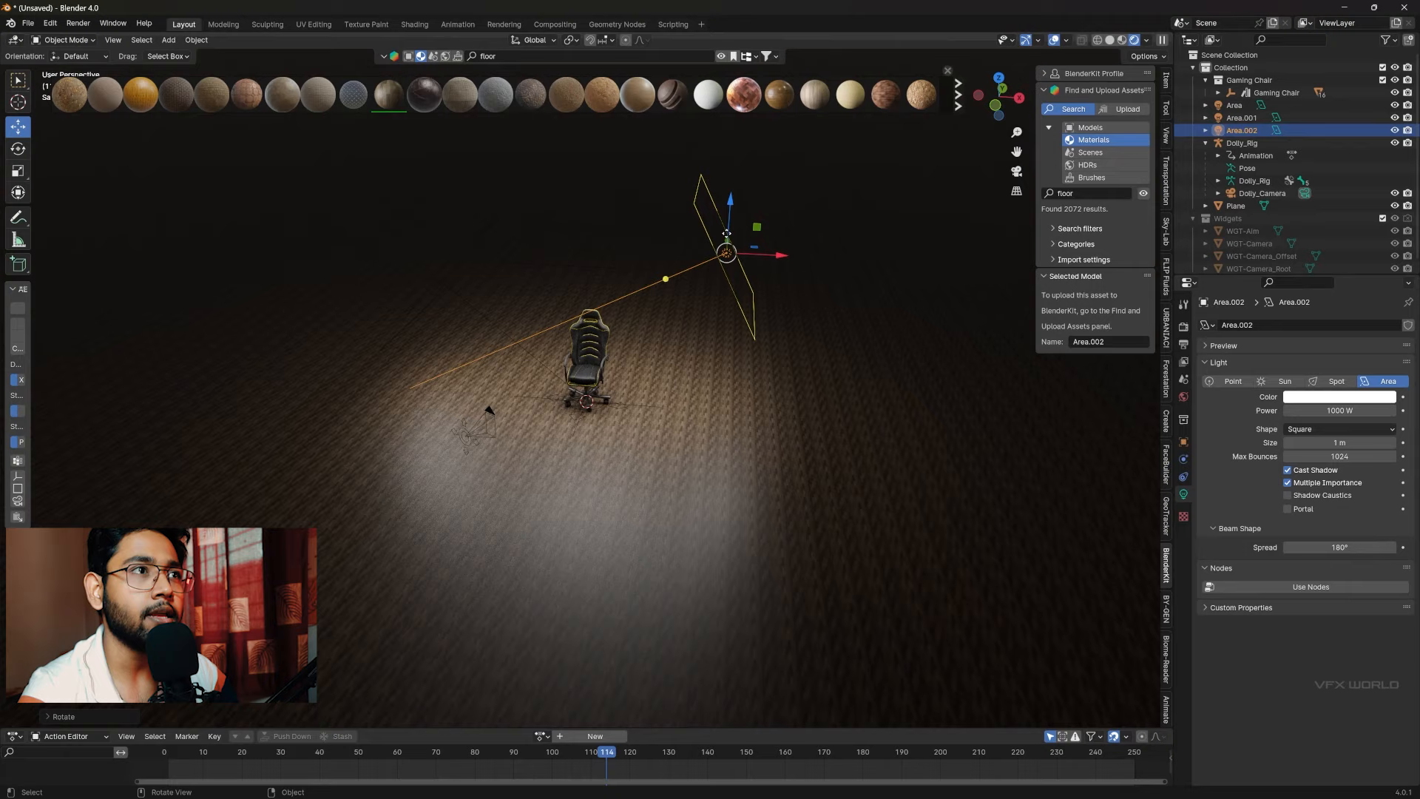
Lower the second side light, set its power to 500 W, and check the lighting through the camera
left_click_drag(726, 233, 698, 391)
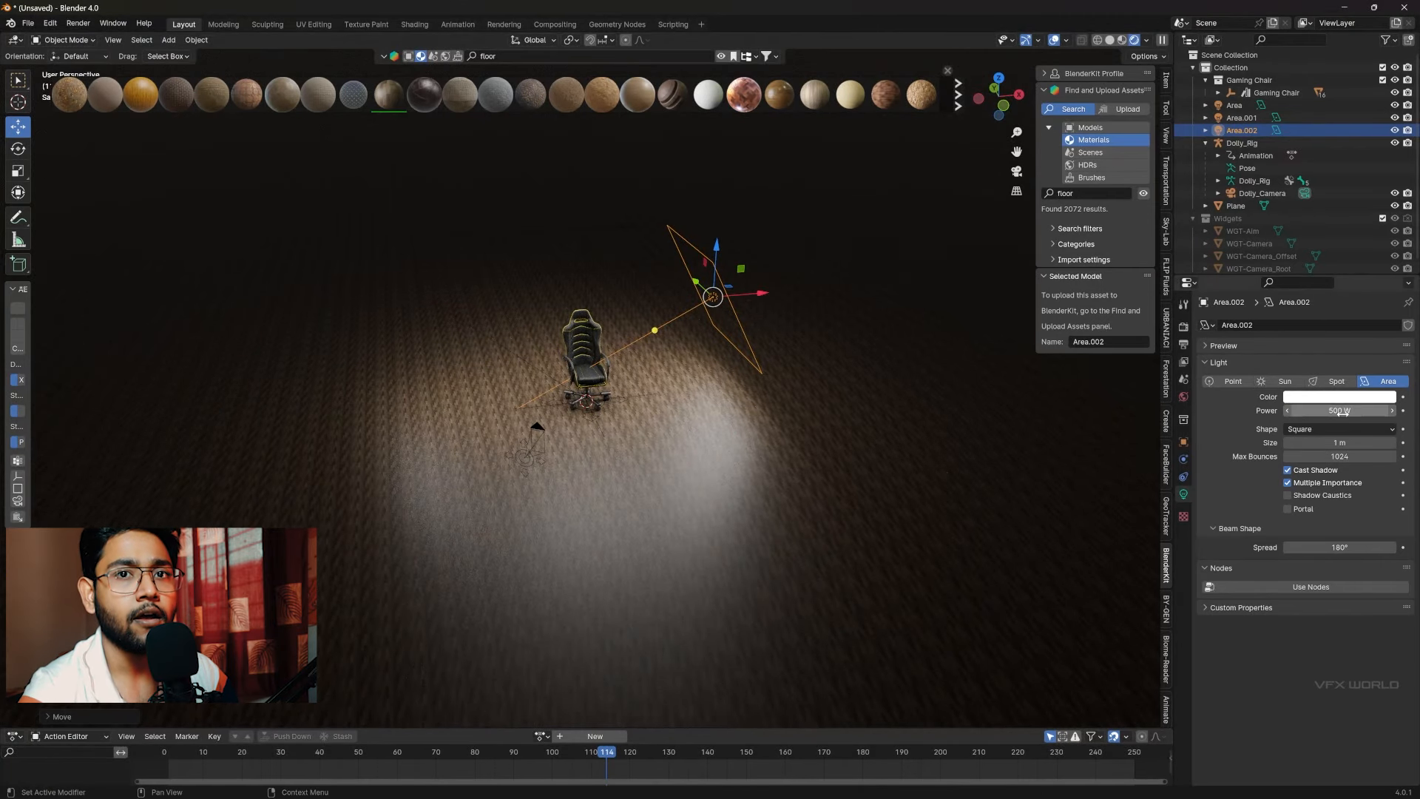
scroll(788, 445, "up", 6)
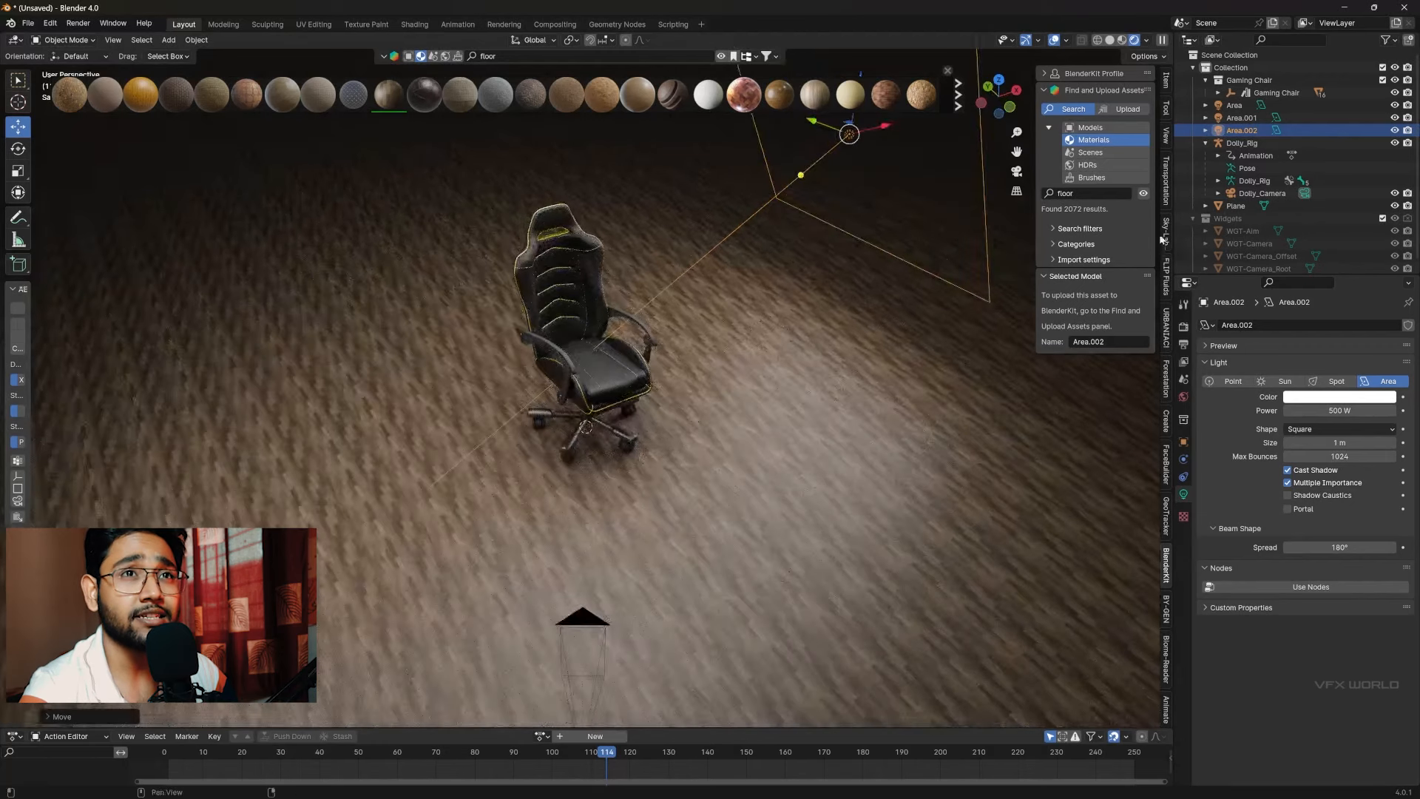
left_click(1016, 172)
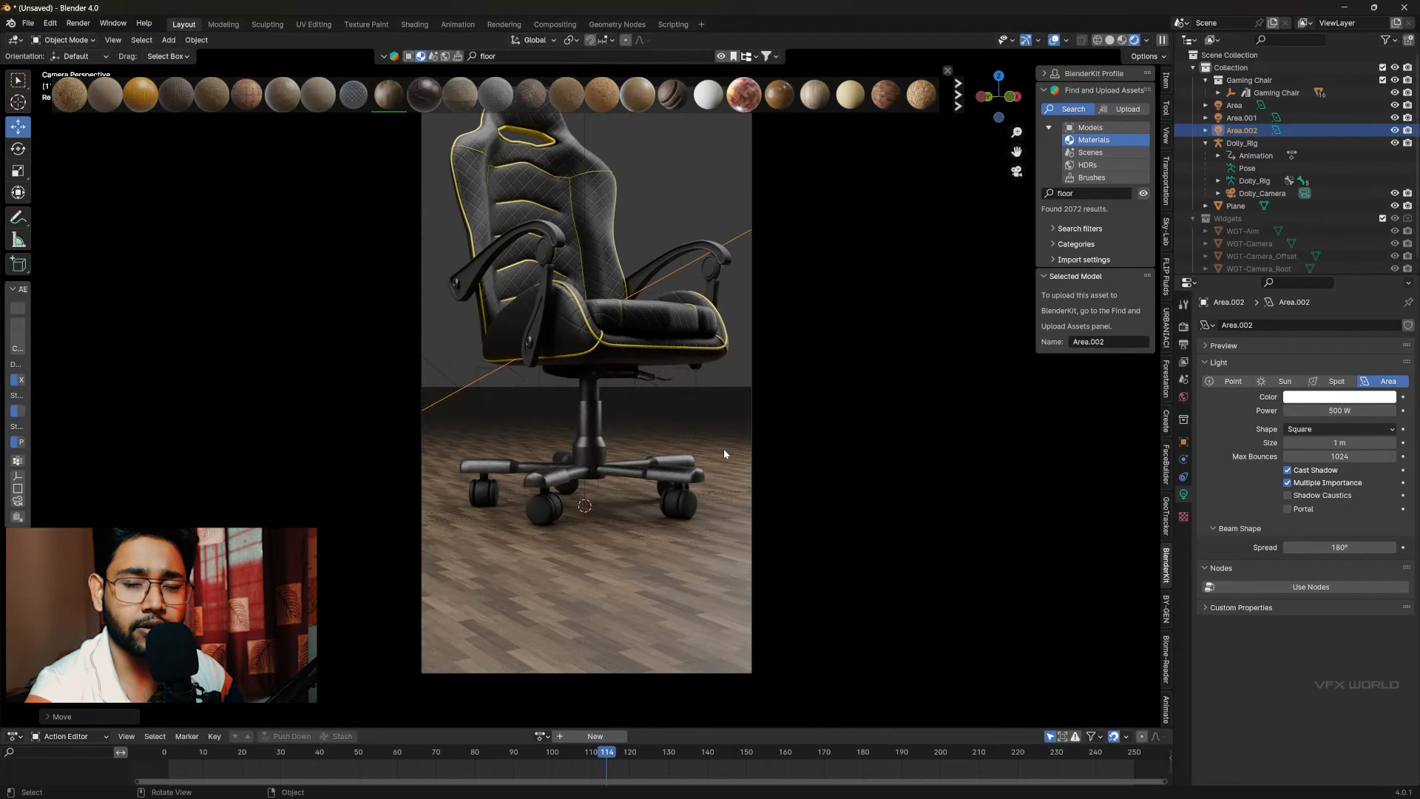
scroll(723, 448, "down", 1)
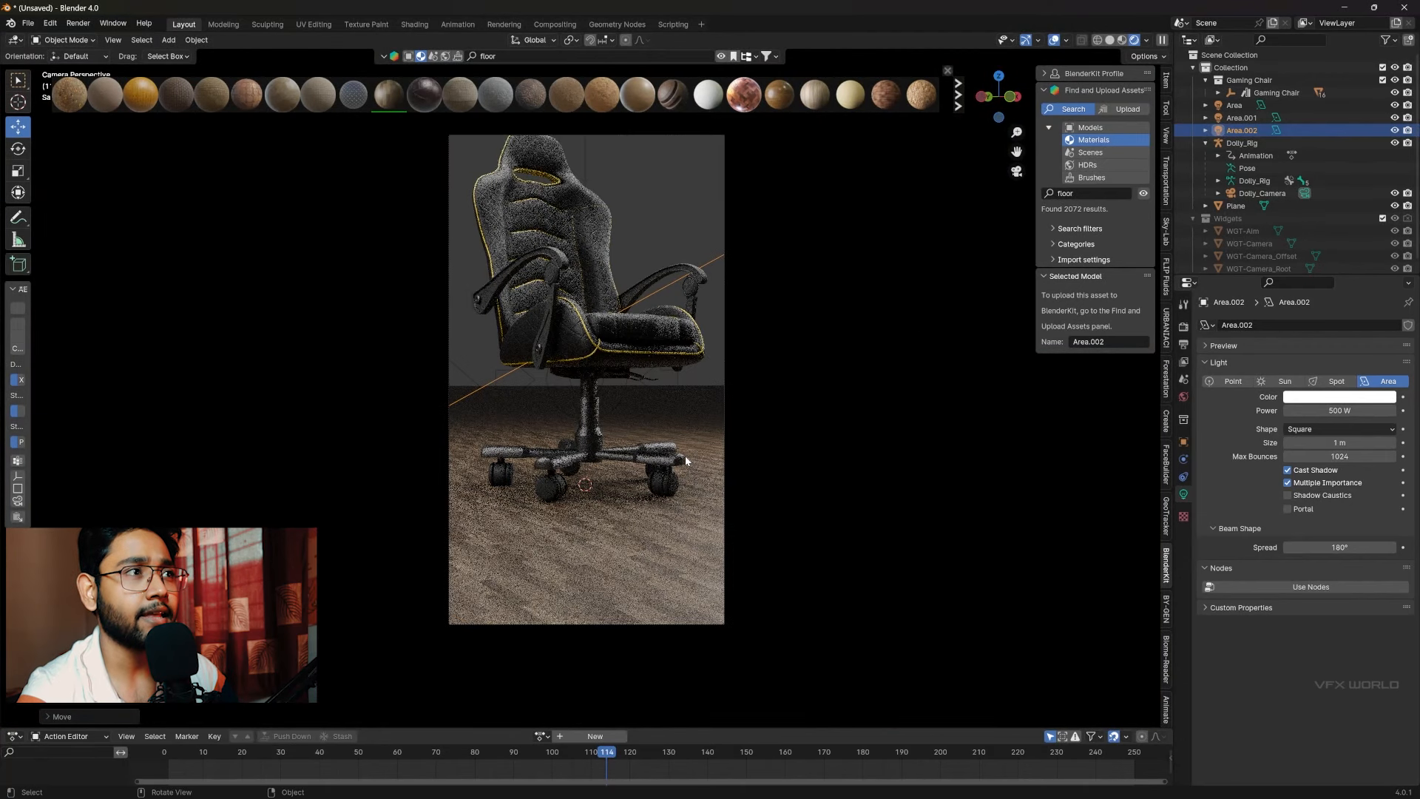
Give the world a Principled Volume with a density of 0.010
mouse_move(684, 449)
middle_mouse_down()
mouse_move(679, 432)
mouse_move(664, 459)
middle_mouse_up()
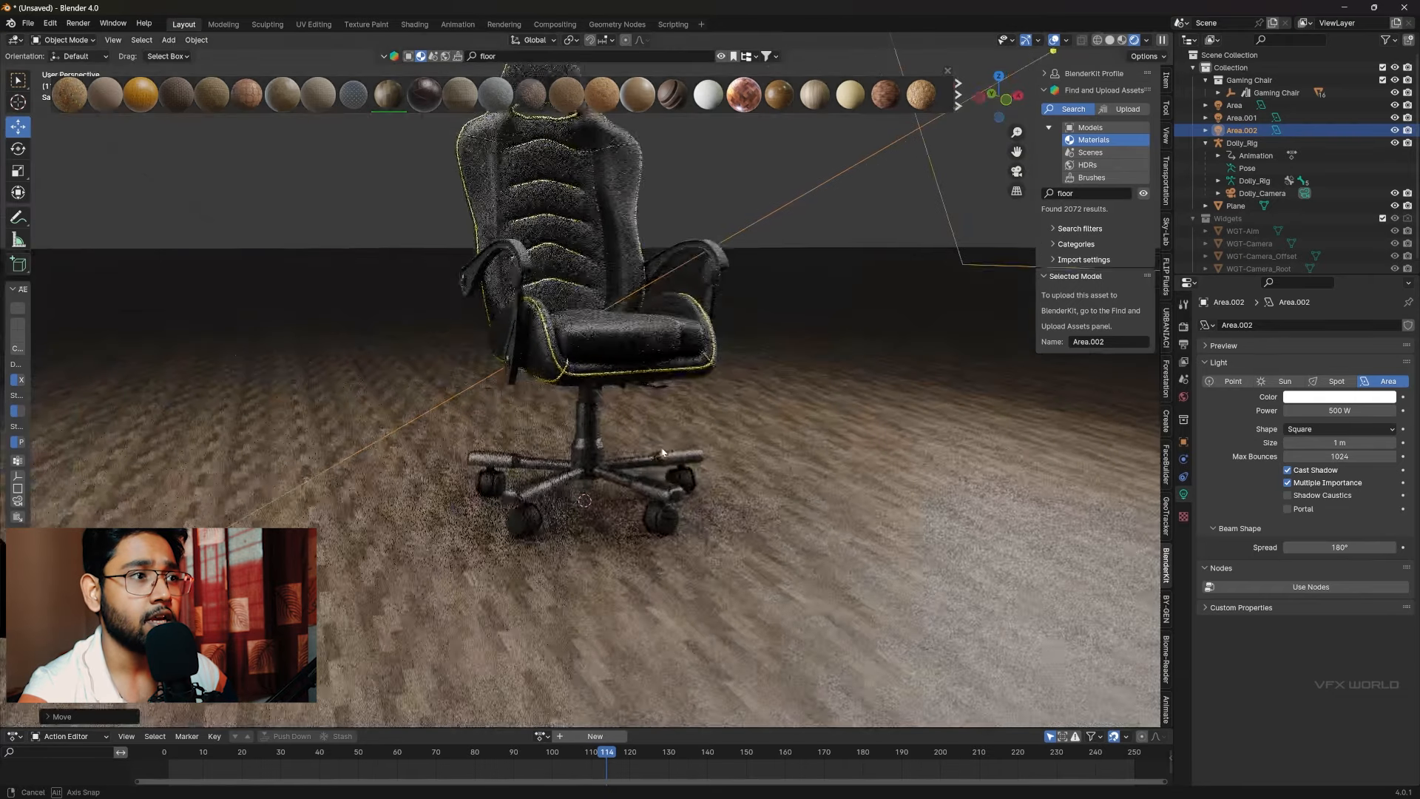
scroll(665, 458, "down", 4)
left_click(1184, 399)
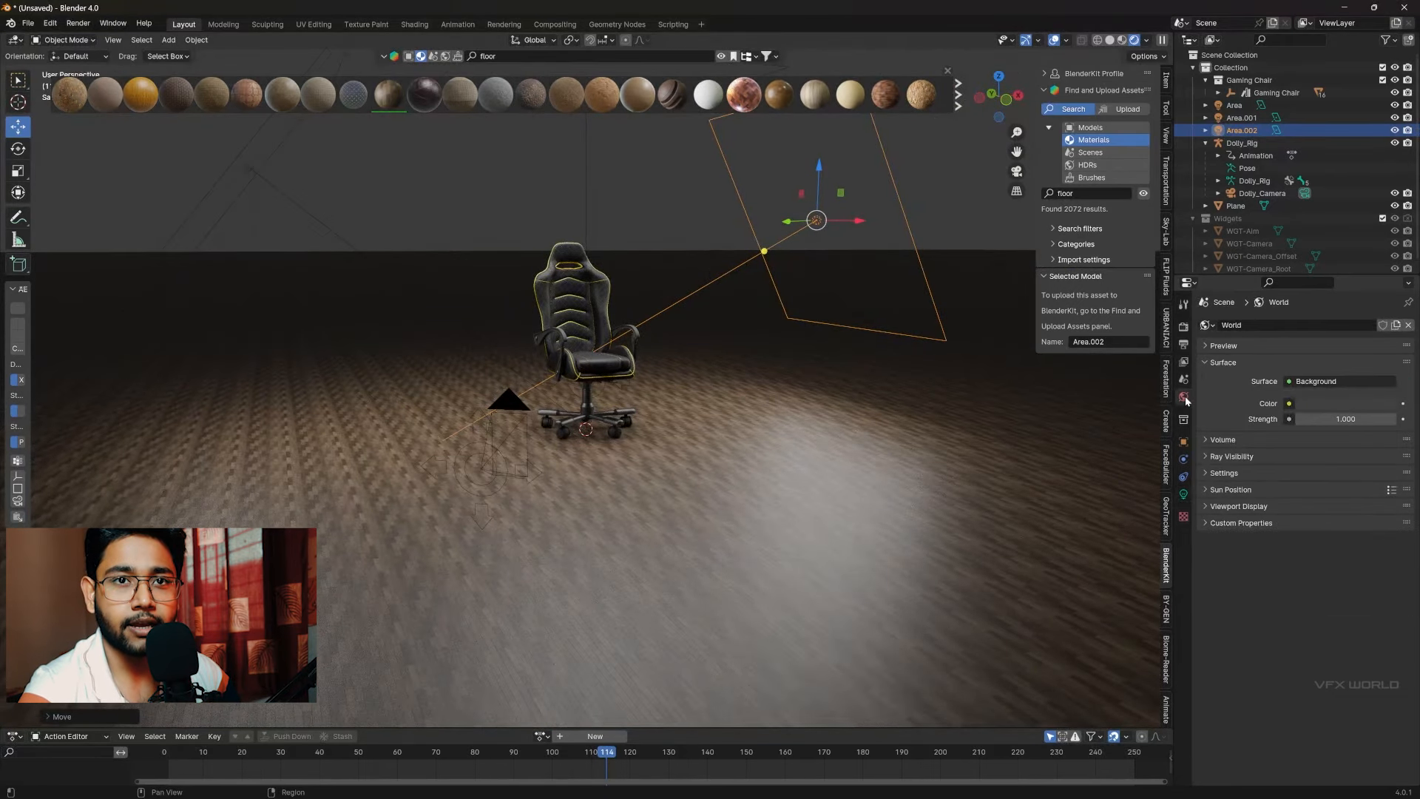
left_click(1222, 439)
left_click(1338, 458)
left_click(1315, 637)
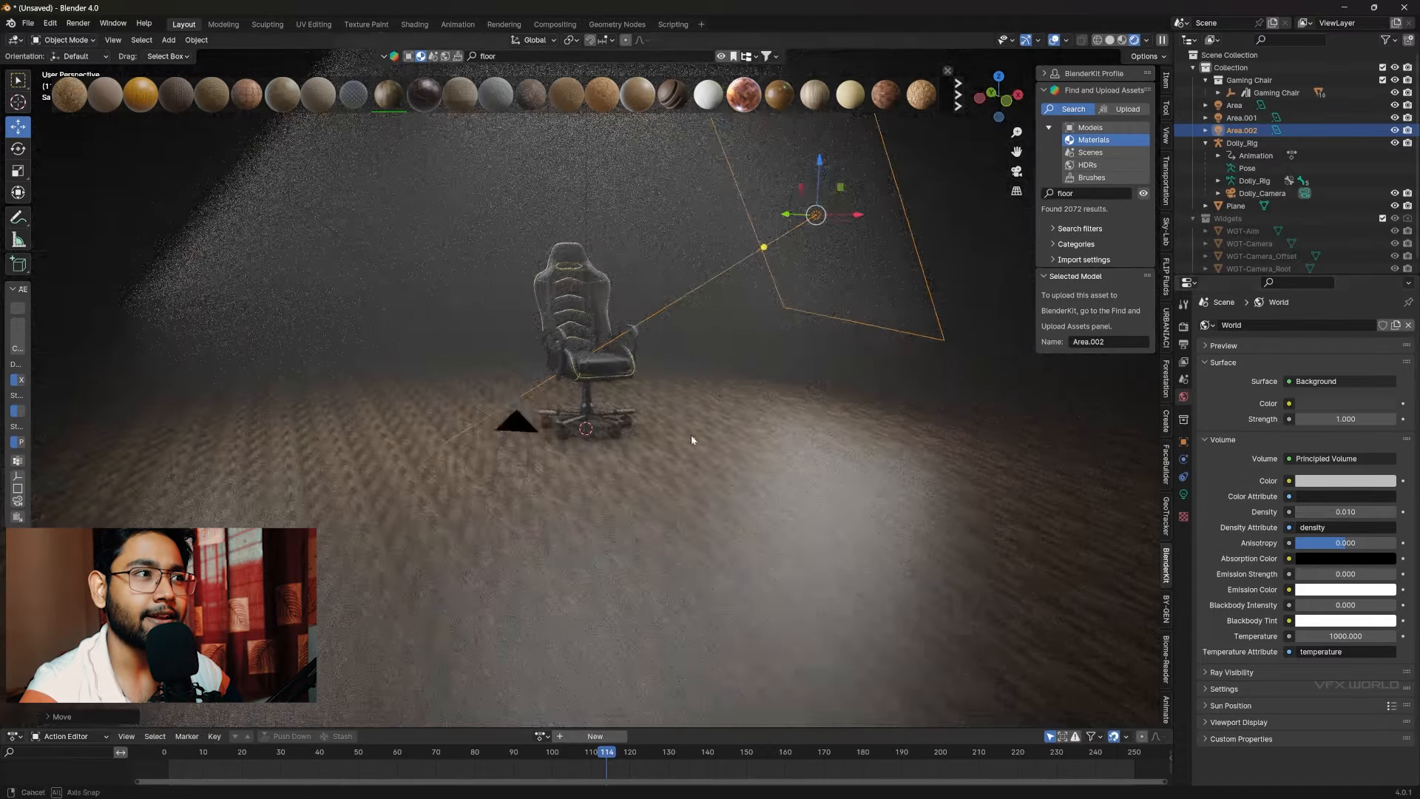
middle_click_drag(691, 434, 739, 463)
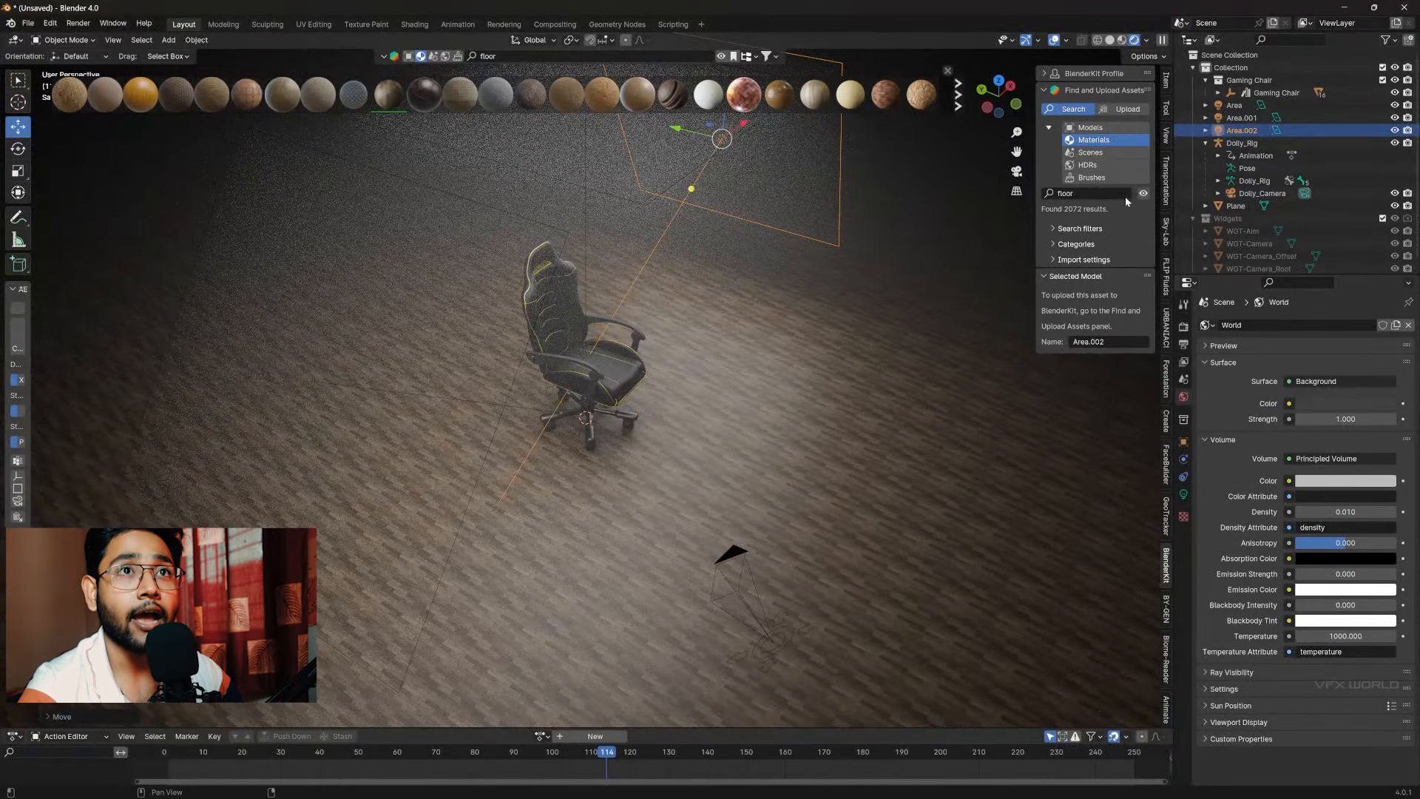
View the scene through the camera and set the color management look to Very High Contrast
left_click(1016, 172)
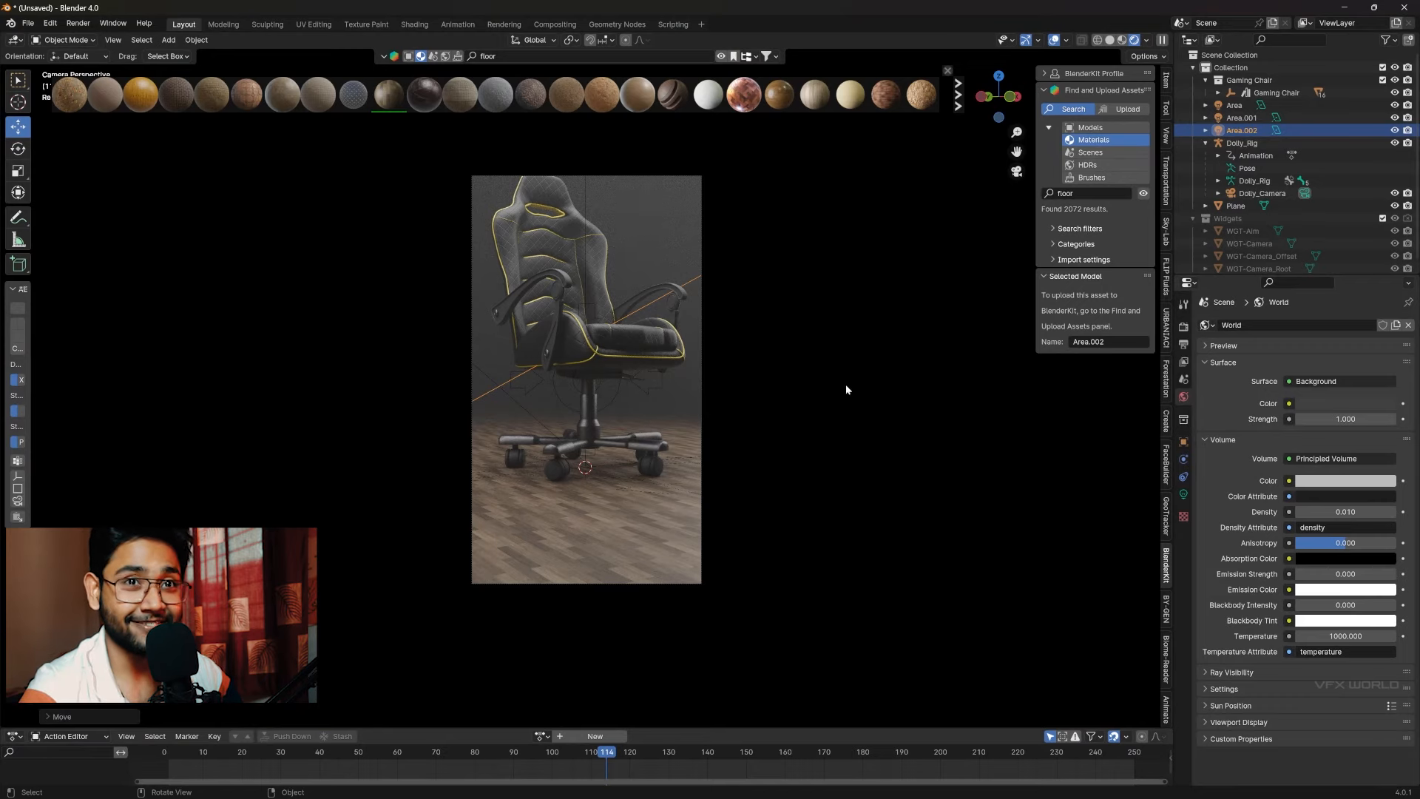
left_click(1183, 327)
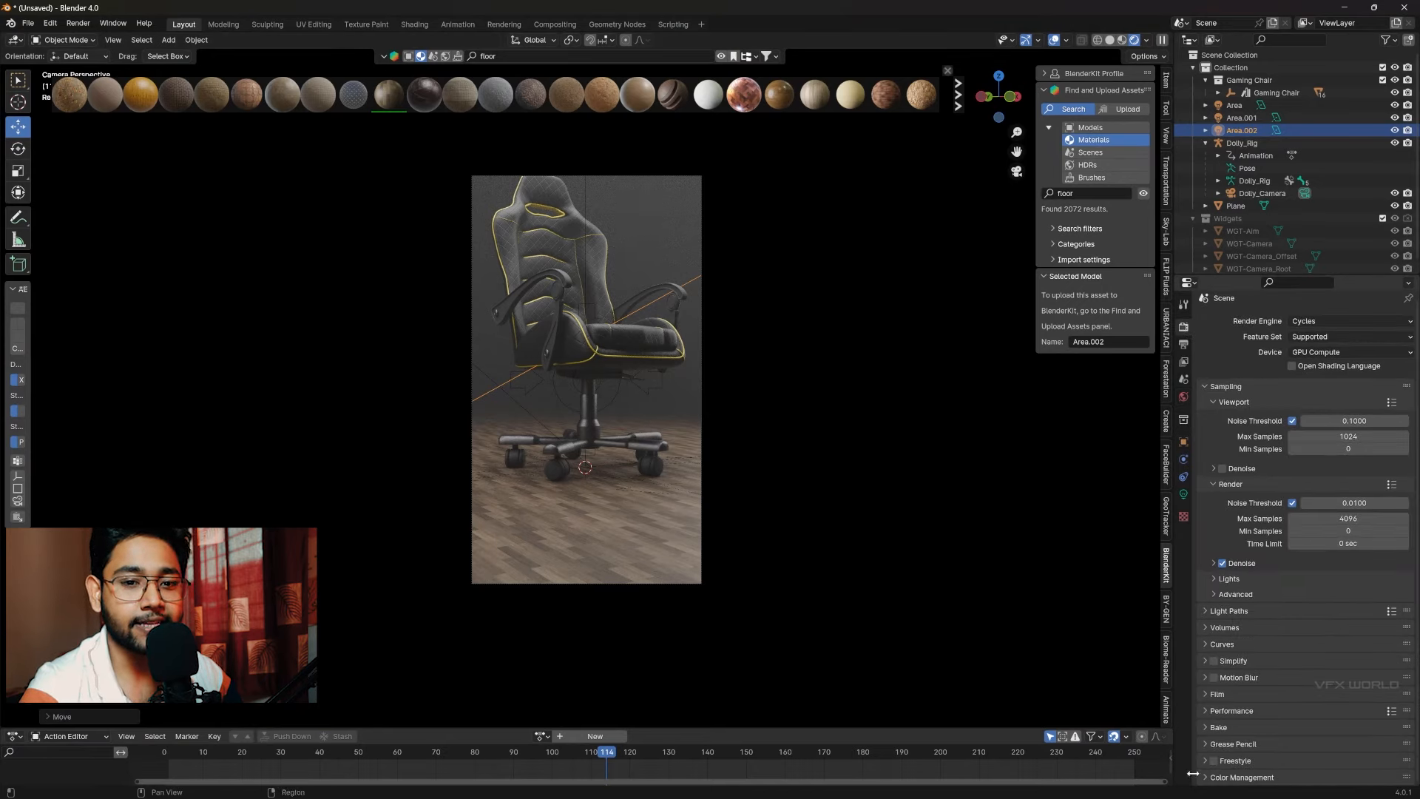
scroll(1224, 767, "down", 5)
left_click(1332, 696)
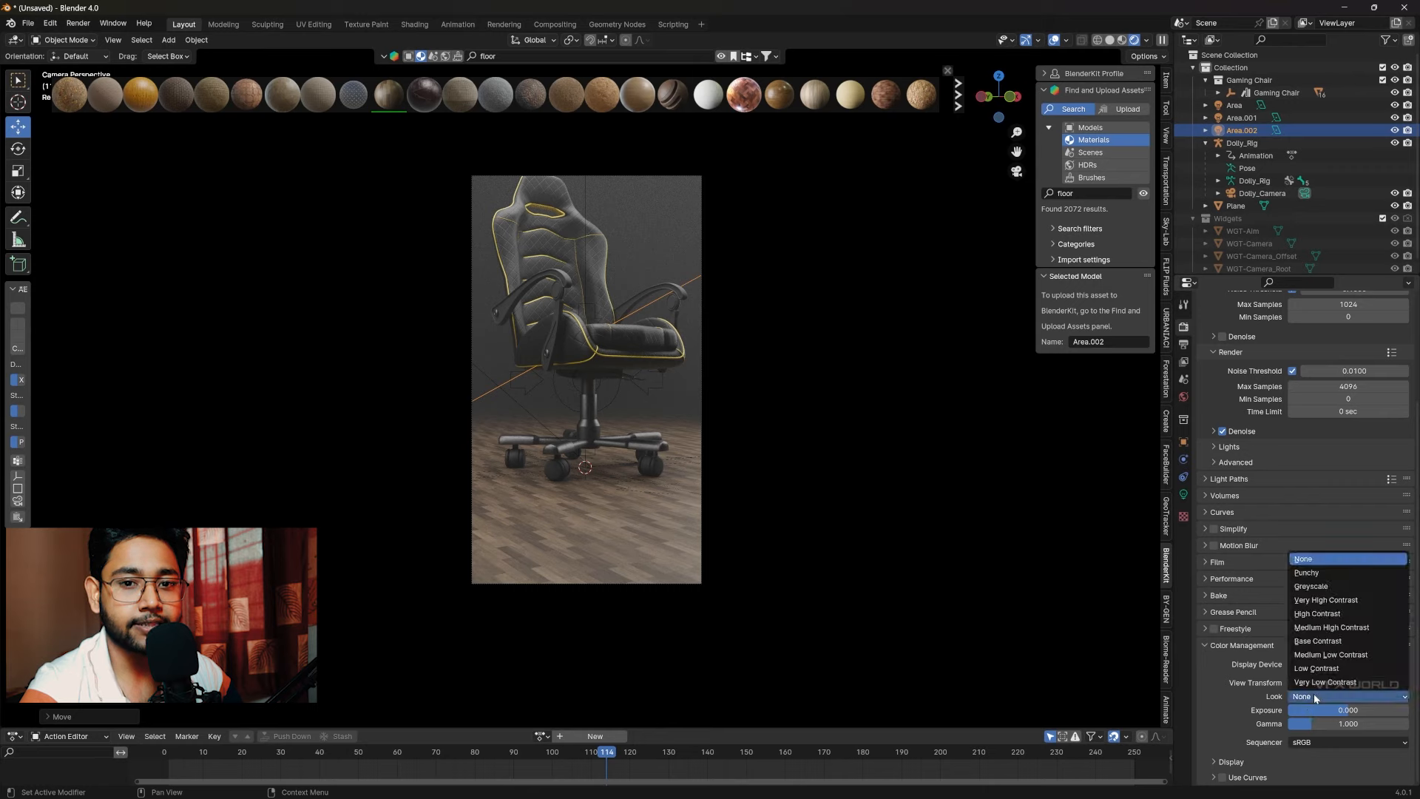
left_click(1324, 601)
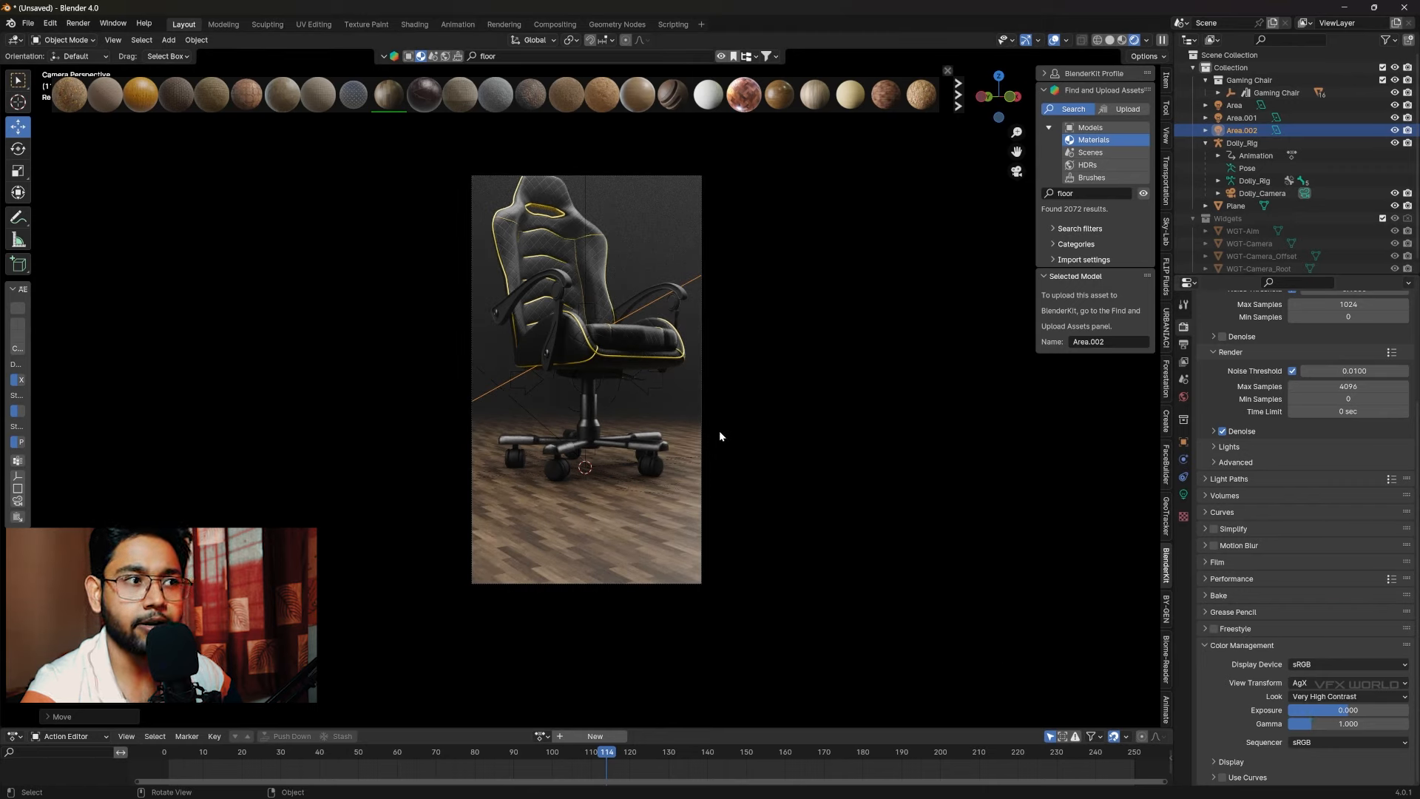
Enable depth of field on the Dolly_Rig camera with Main Chair as the focus object
left_click(1190, 143)
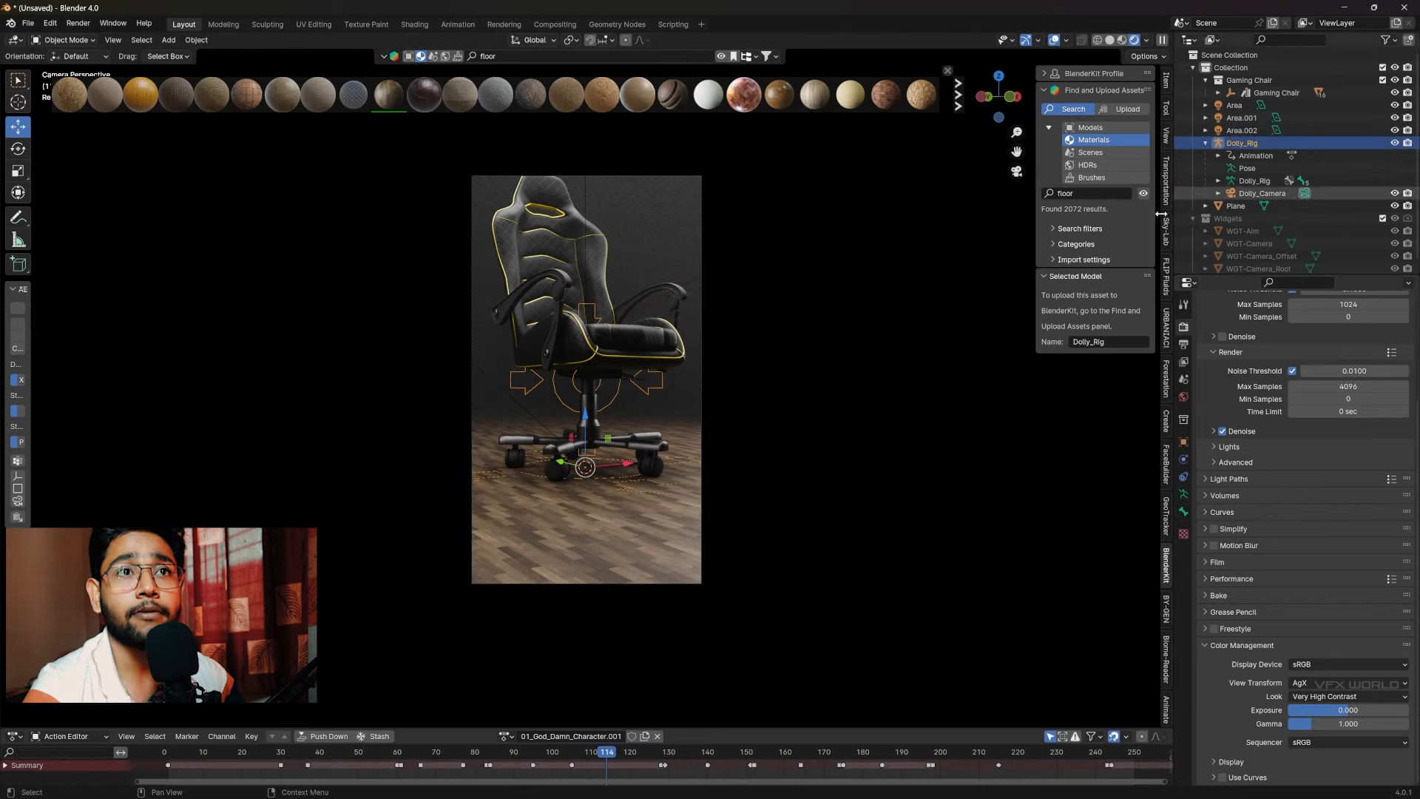
left_click(1166, 81)
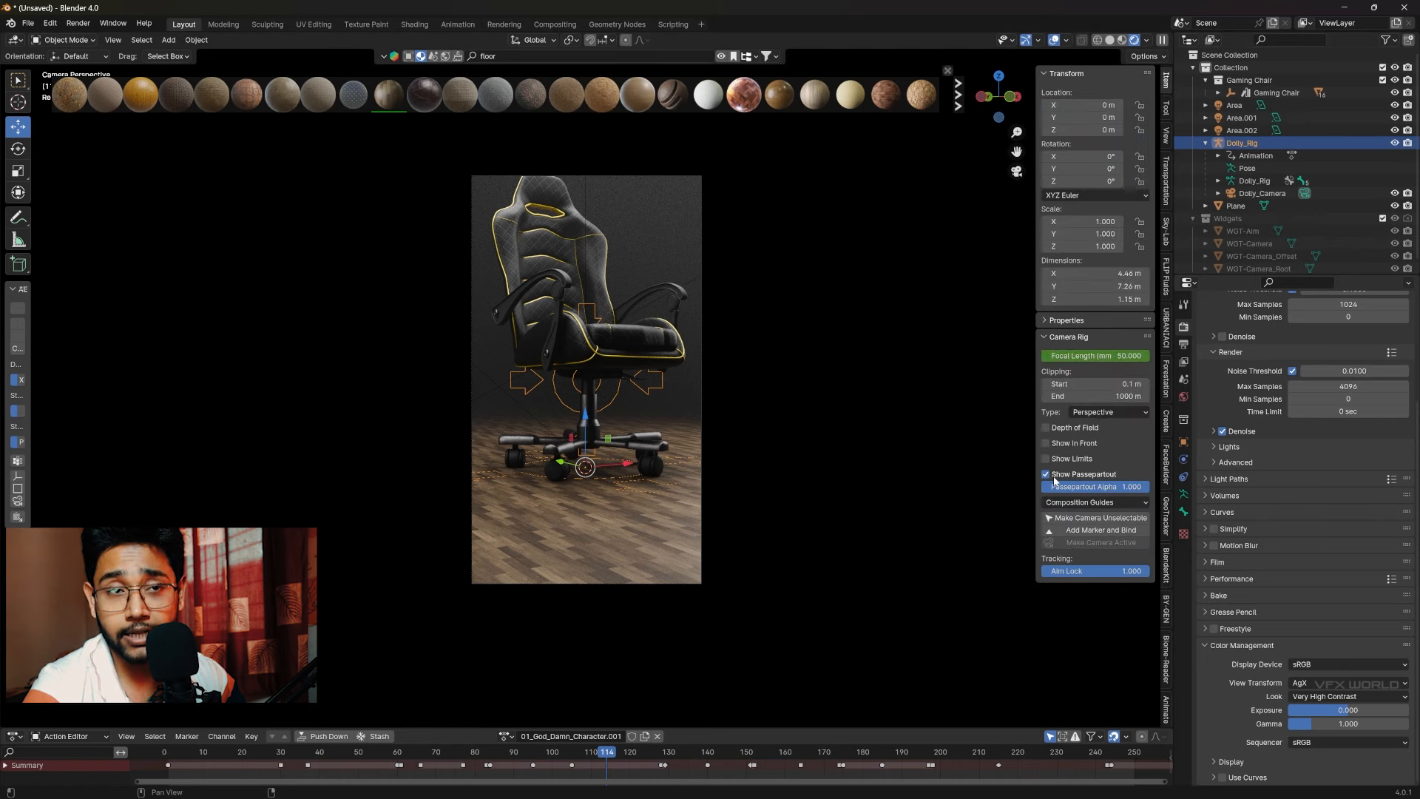
left_click(1045, 428)
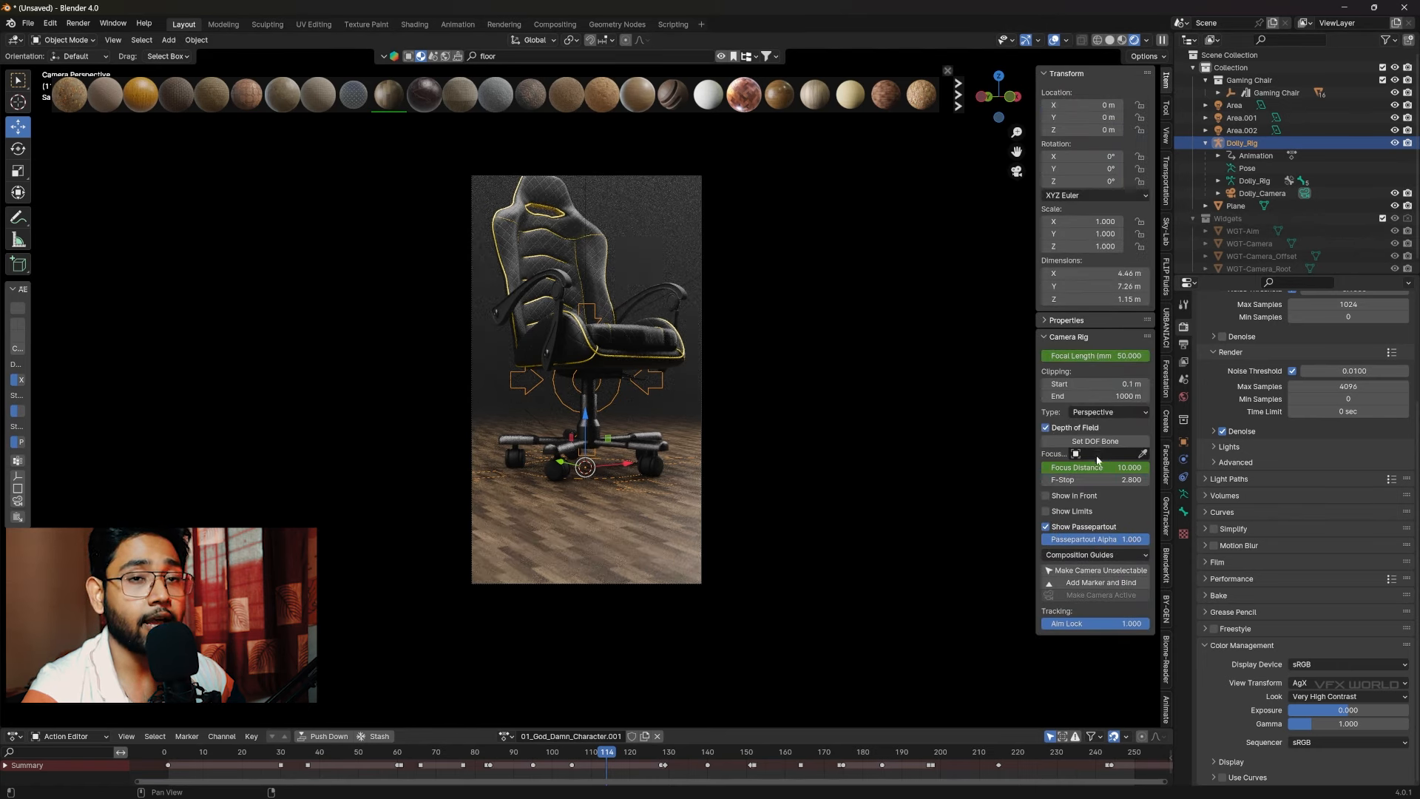
left_click(1143, 454)
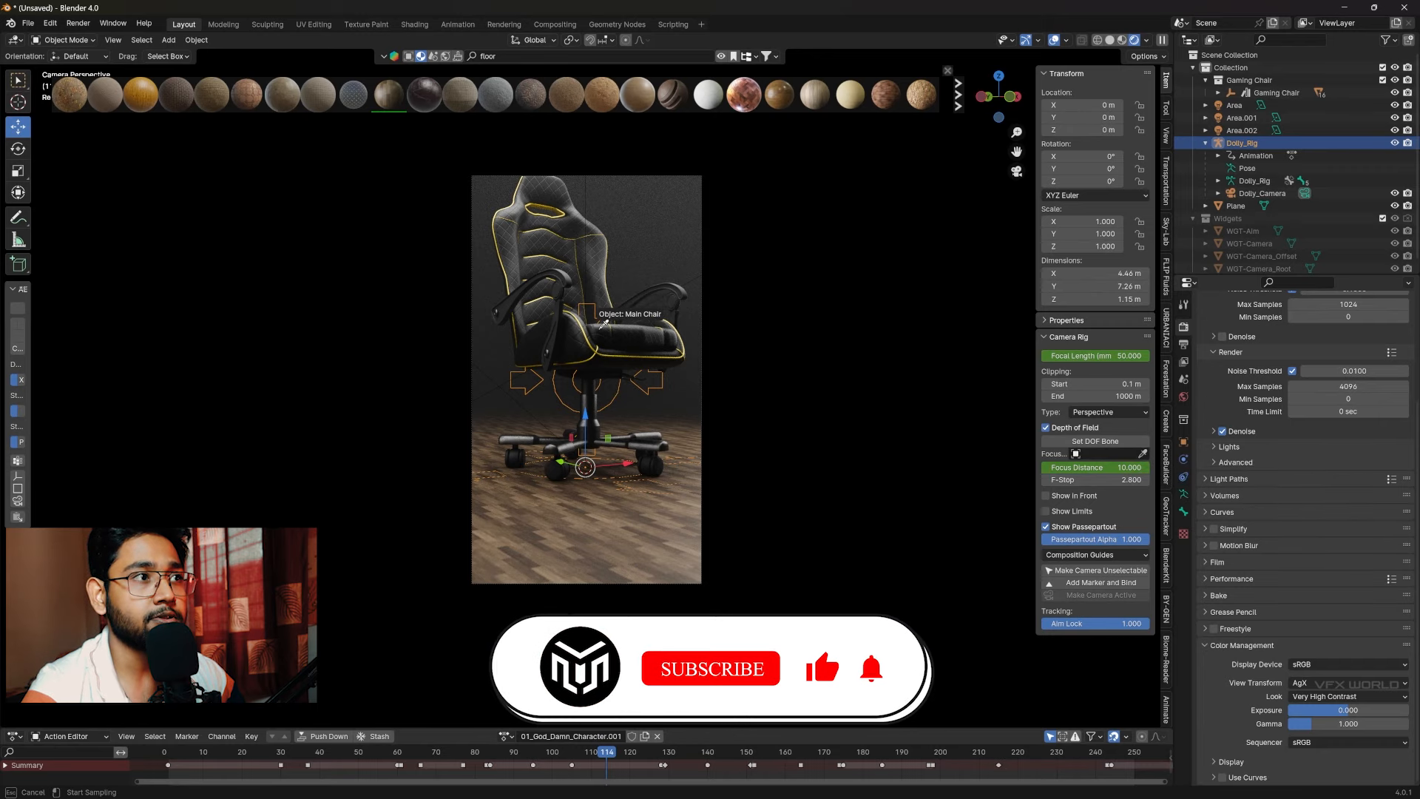
left_click(597, 330)
Set the dolly camera's F-Stop to 1
scroll(739, 297, "up", 5)
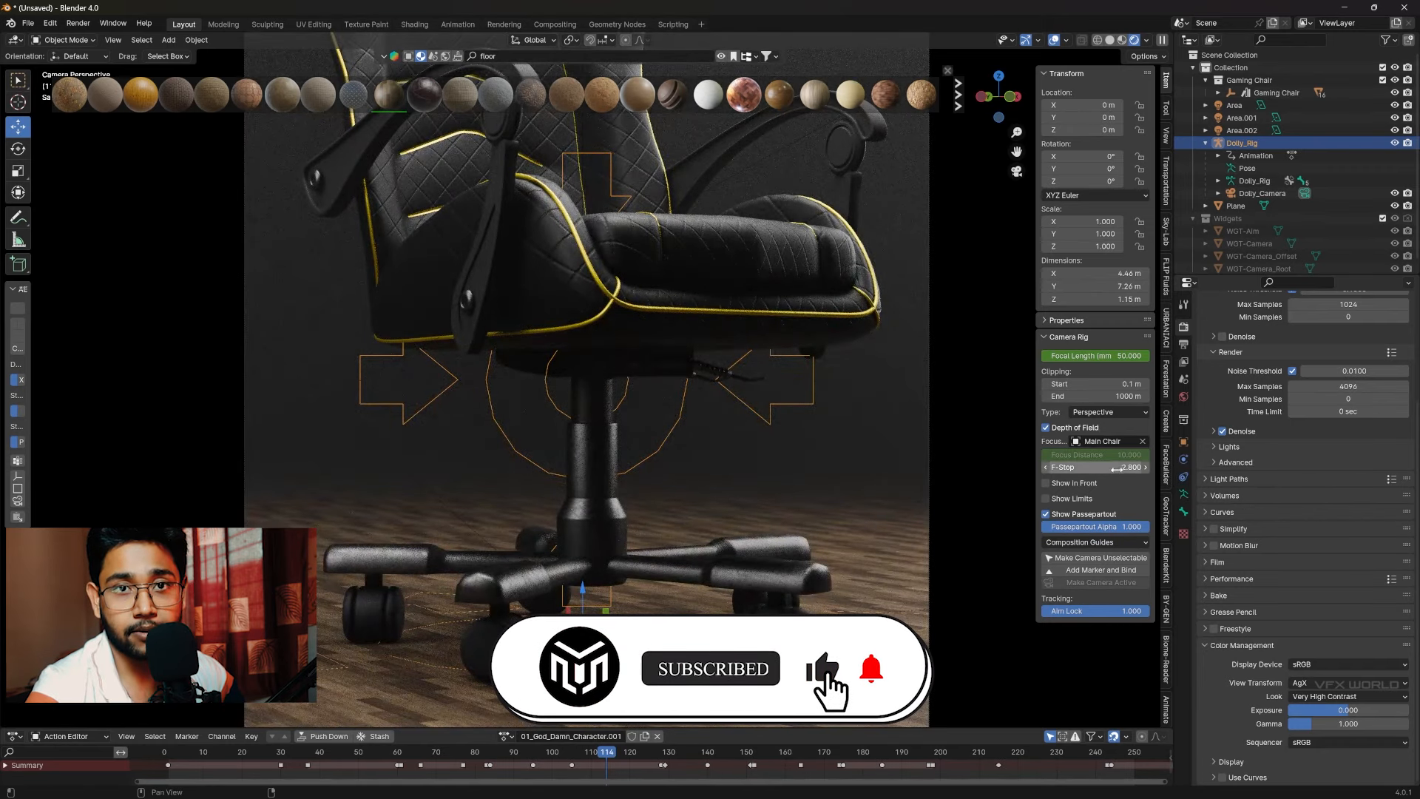
left_click(1095, 467)
type("1")
key("Return")
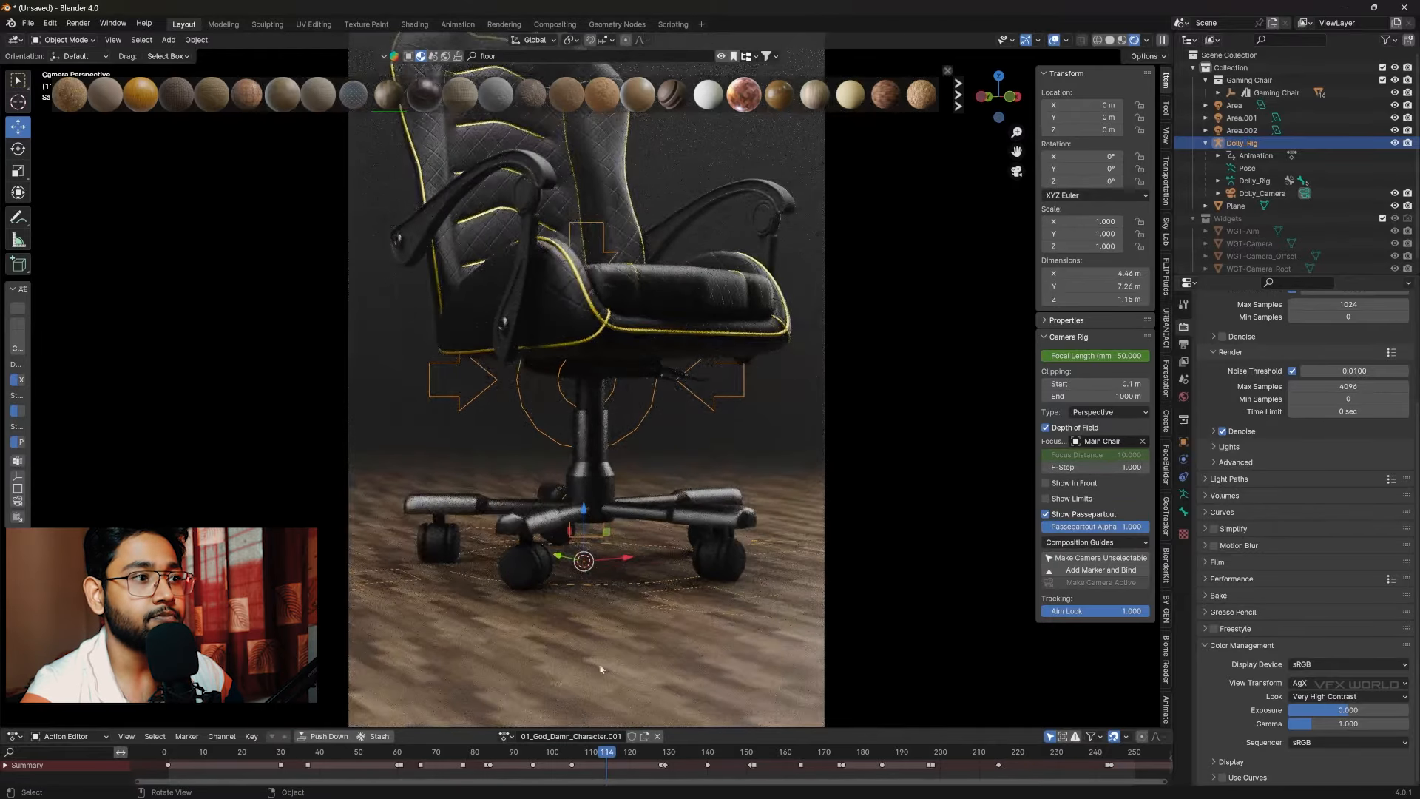
Play the dolly camera animation from frame 76 through the camera view
scroll(601, 669, "down", 3)
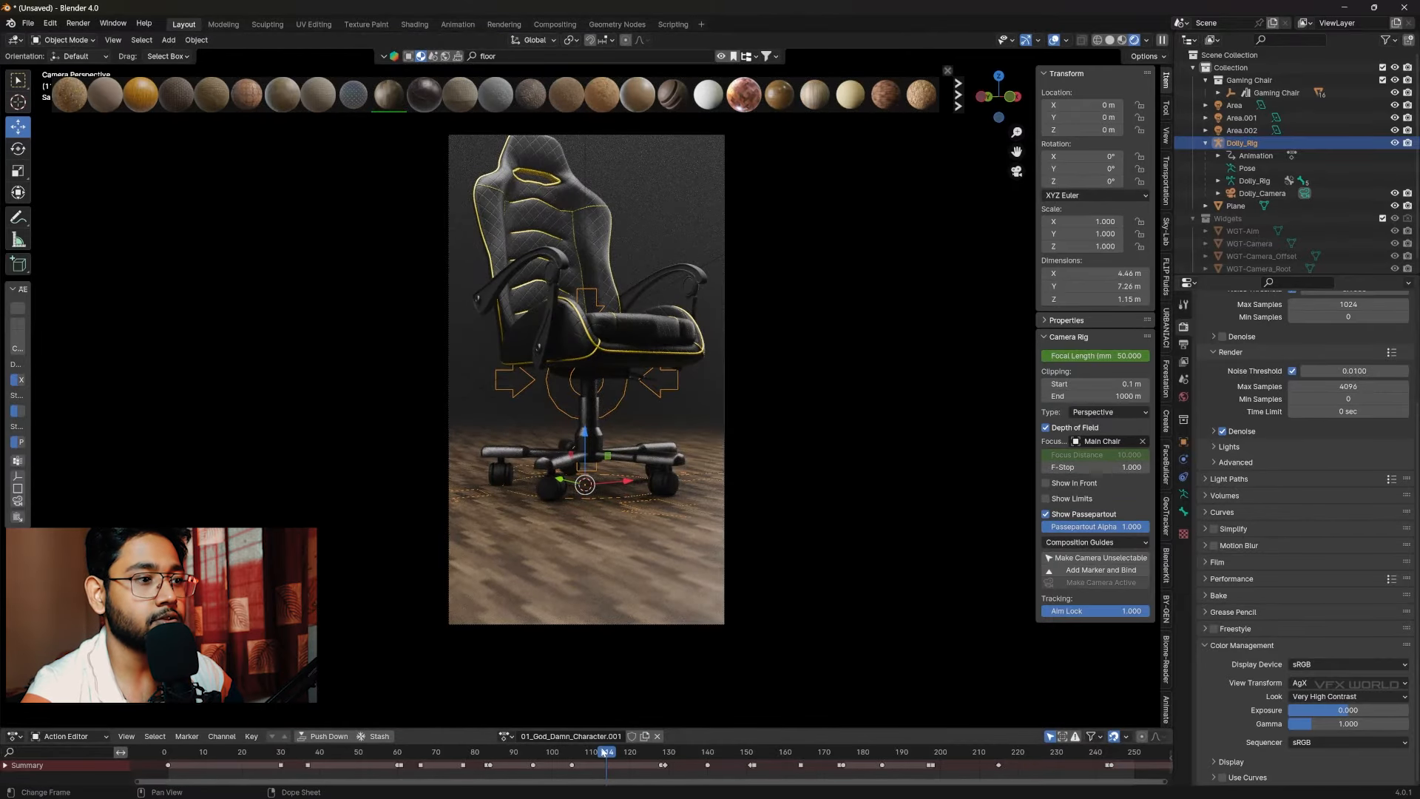
left_click(459, 763)
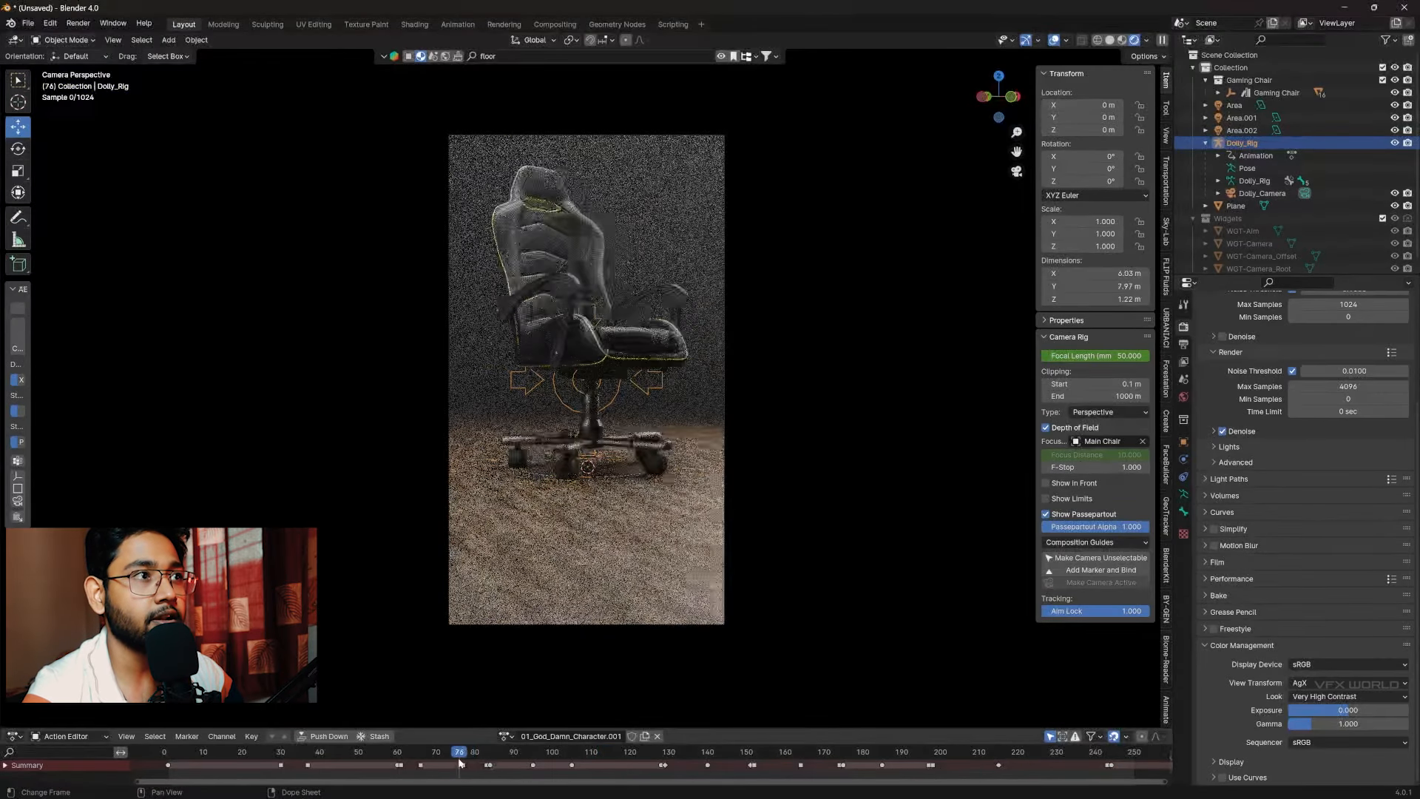
key("space")
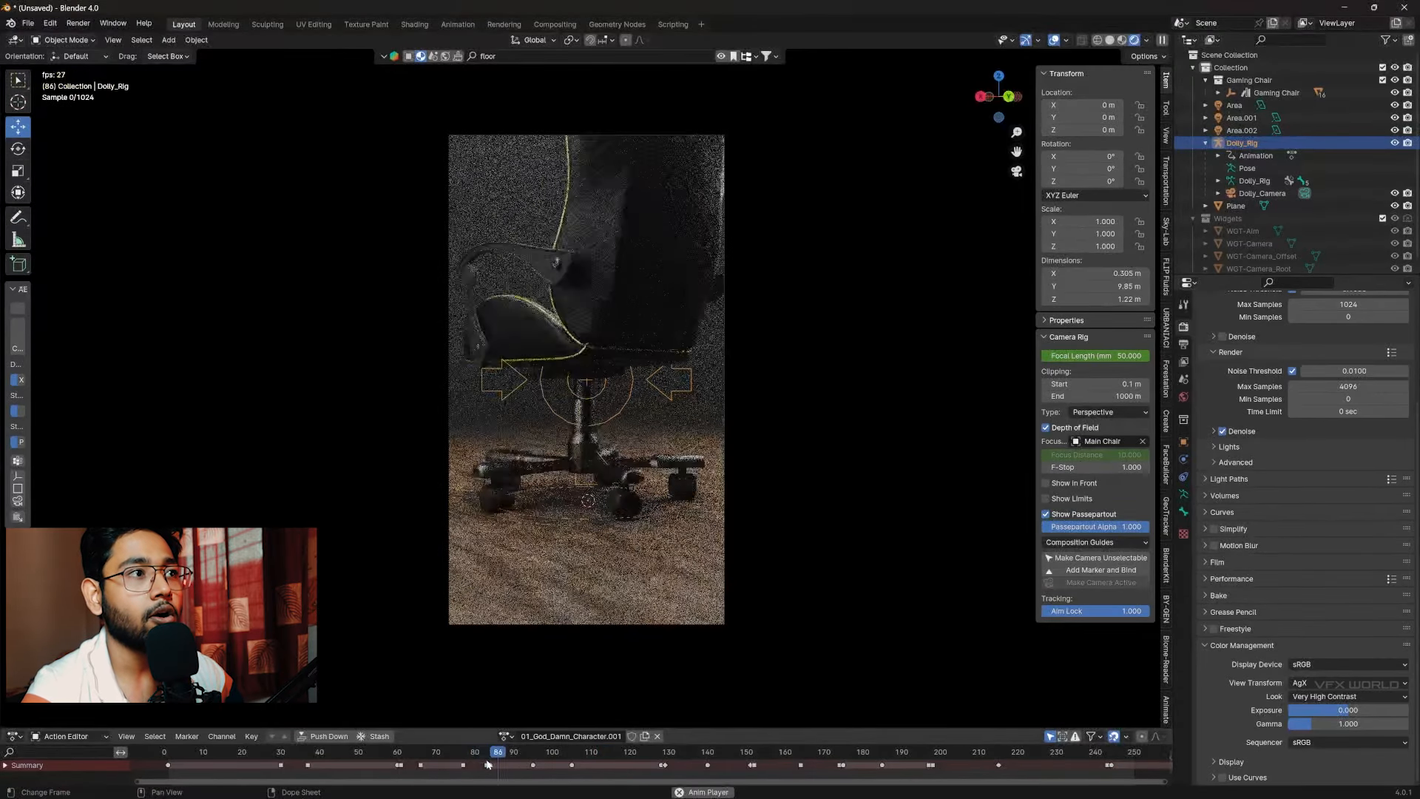